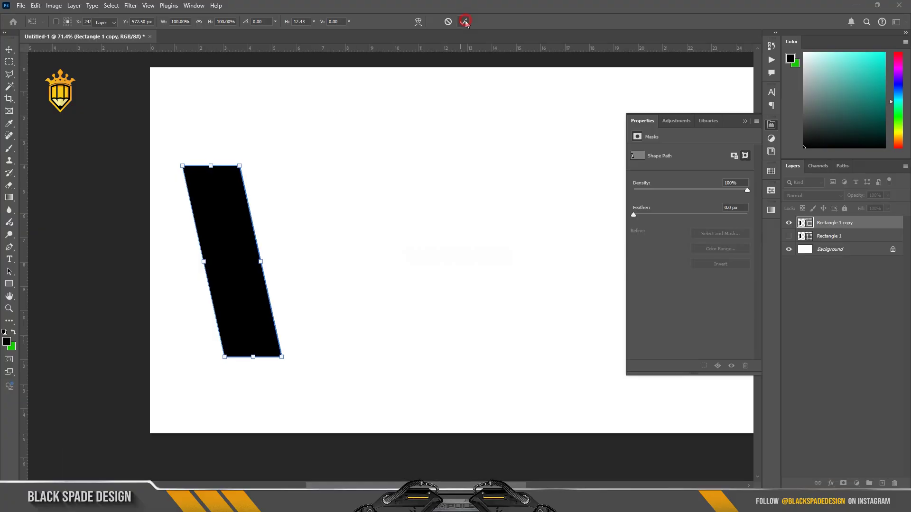
Step: Duplicate the slanted bar, flip the copy horizontally and place it overlapping the original at the base to form a V
left_click(464, 22)
left_click(425, 189)
key("ctrl+j")
key("ctrl+t")
right_click(234, 240)
left_click(258, 427)
left_click_drag(223, 293, 273, 313)
scroll(269, 348, "up", 3)
scroll(273, 316, "down", 3)
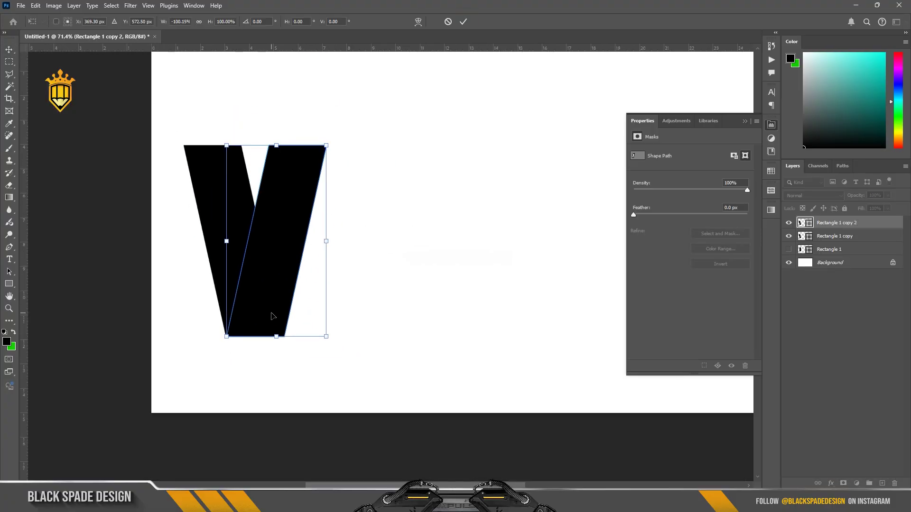
left_click(463, 22)
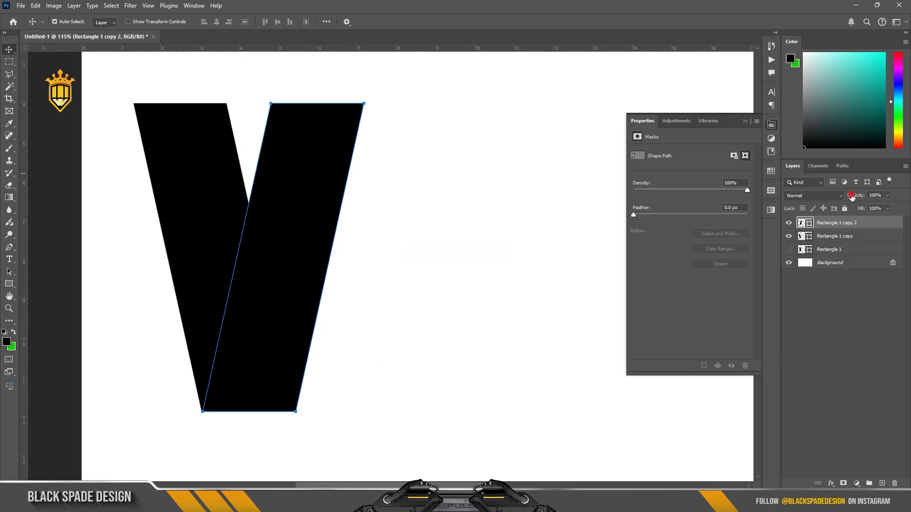
Step: Check the overlap at the V's base by setting the right bar's opacity to 82%, and restore it to 100%
key("8")
key("2")
scroll(317, 361, "up", 3)
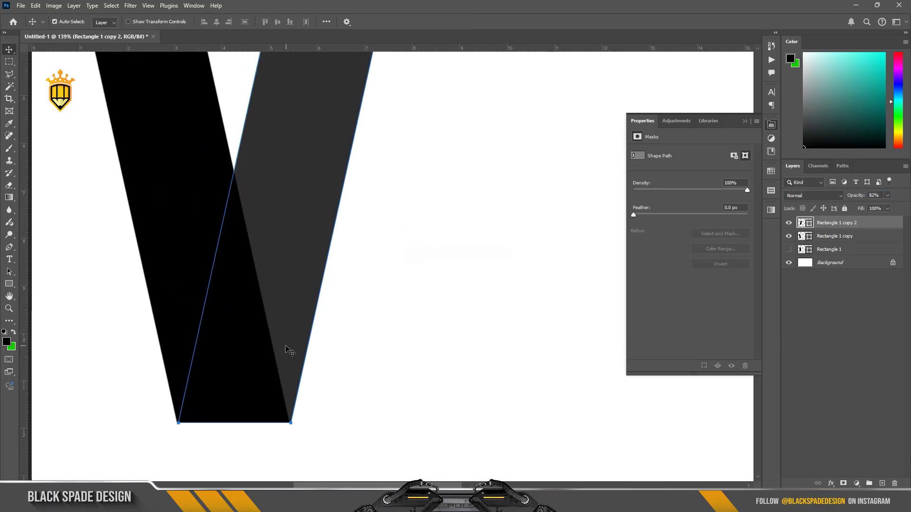
scroll(290, 352, "down", 3)
left_click_drag(264, 296, 306, 294)
key("0")
scroll(315, 240, "down", 2)
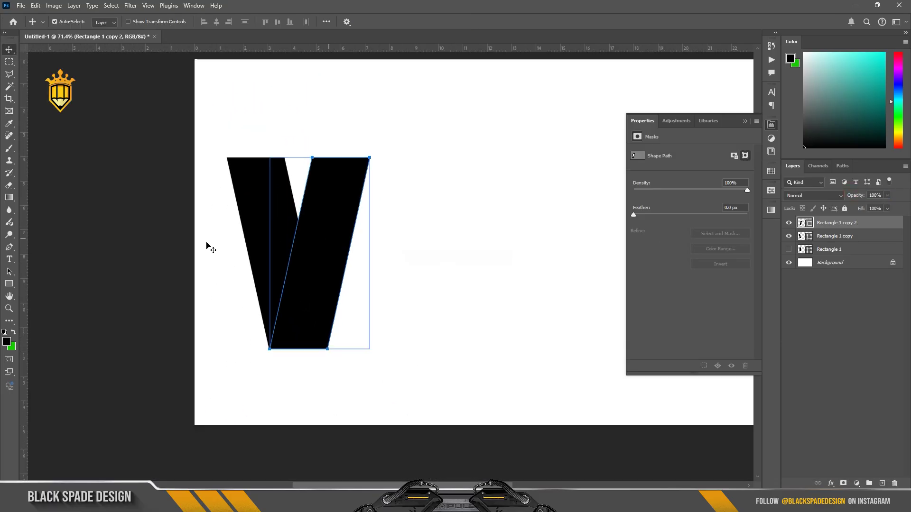
Step: Duplicate both V bars together and shift the copies right so they overlap the originals and form a W
left_click_drag(207, 244, 372, 287)
key("ctrl+j")
key("ctrl+t")
key("Right")
key("Right")
key("Right")
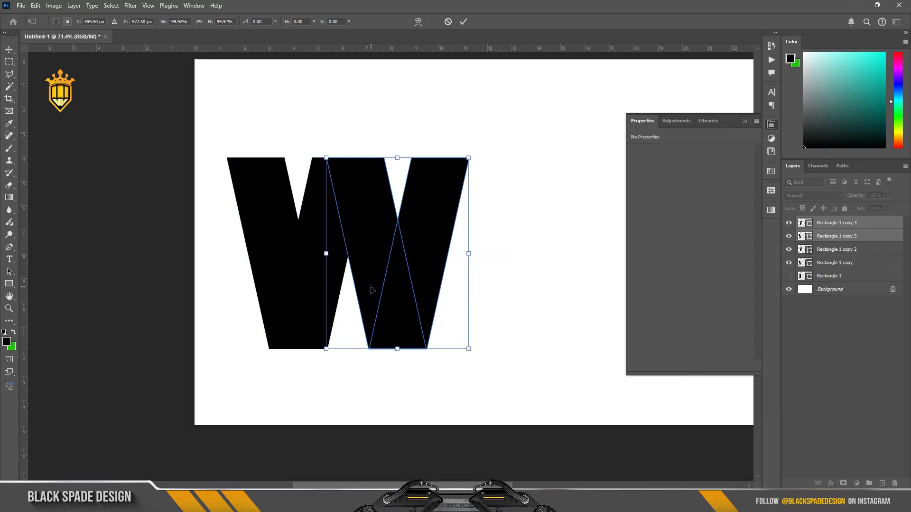
key("Return")
left_click(143, 301)
scroll(145, 300, "down", 2)
scroll(389, 265, "up", 4)
left_click(745, 122)
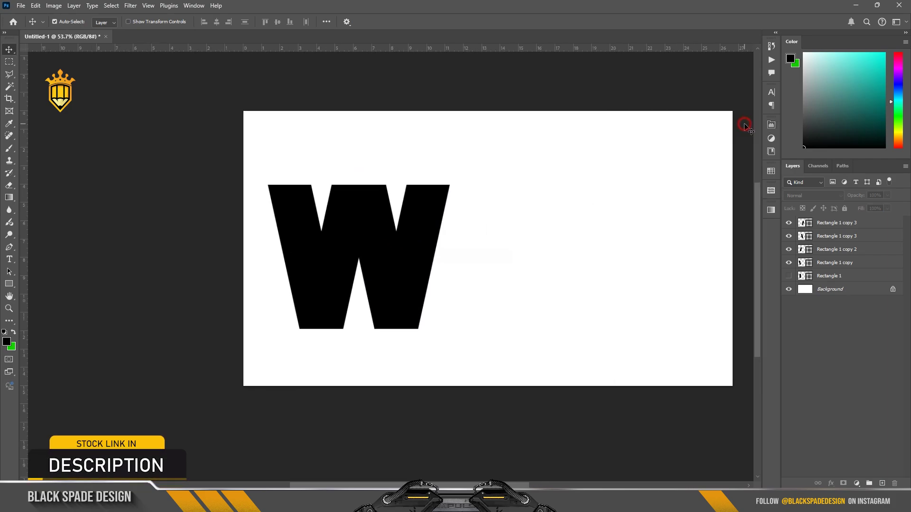
Step: Duplicate the W's last bar to its right and skew the copy about 20° further for the next letter
scroll(399, 269, "down", 3)
scroll(391, 268, "up", 2)
scroll(442, 269, "up", 3)
key("space")
left_click_drag(389, 264, 363, 238)
scroll(308, 258, "down", 3)
scroll(313, 254, "up", 1)
scroll(365, 238, "up", 2)
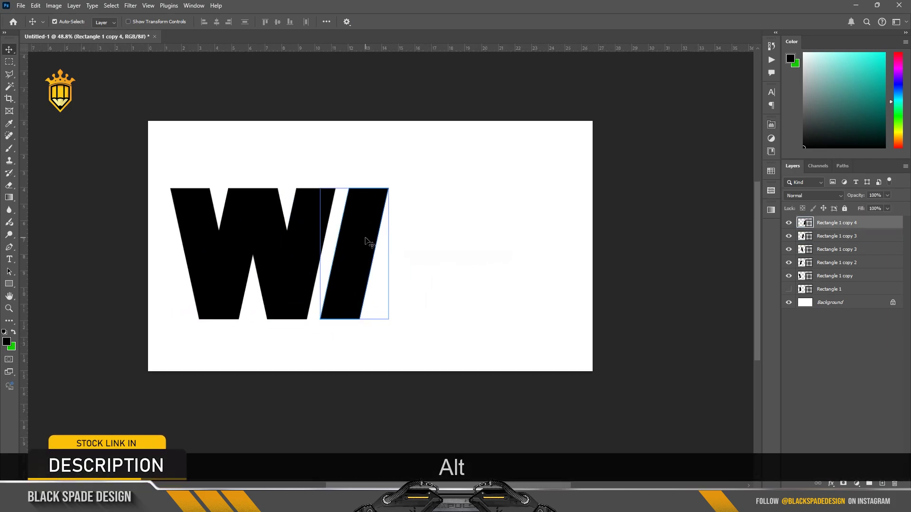
key("Left")
left_click_drag(361, 184, 400, 190)
scroll(394, 190, "down", 1)
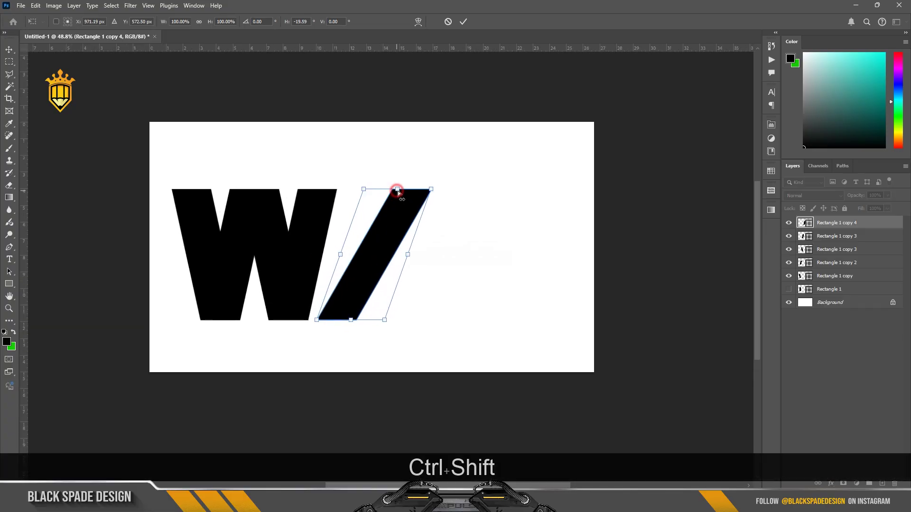
key("Return")
Step: Try duplicating the newly skewed bar, flipping the copy horizontally and joining it at the top to form an A
scroll(385, 255, "up", 2)
key("ctrl+j")
left_click_drag(386, 255, 350, 230)
key("ctrl+t")
right_click(275, 240)
left_click(310, 428)
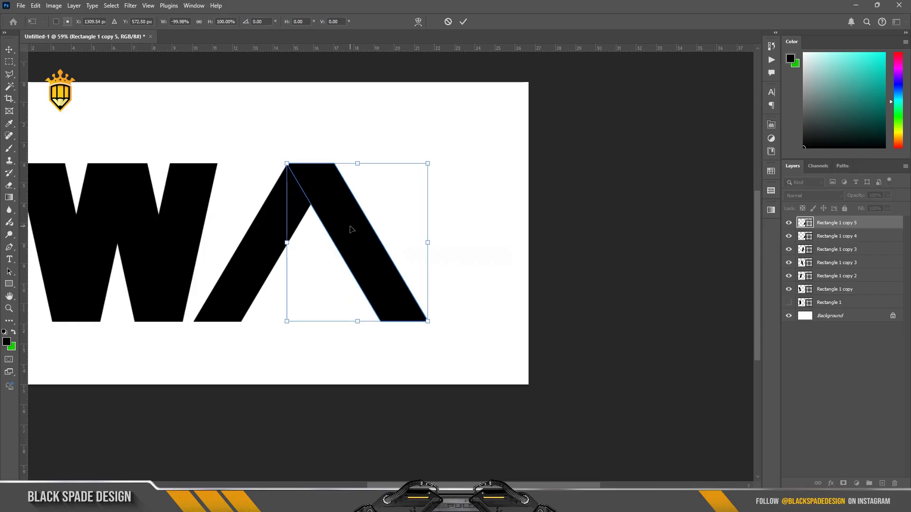
key("Return")
Step: Remove the flipped copy and skew the A's left bar to a more upright slant
left_click(285, 216)
key("ctrl+t")
left_click_drag(264, 165, 356, 248)
key("Return")
Step: Duplicate the A's left bar, flip the copy horizontally and nudge it right so the two tops partly overlap
key("ctrl+j")
key("ctrl+t")
right_click(254, 227)
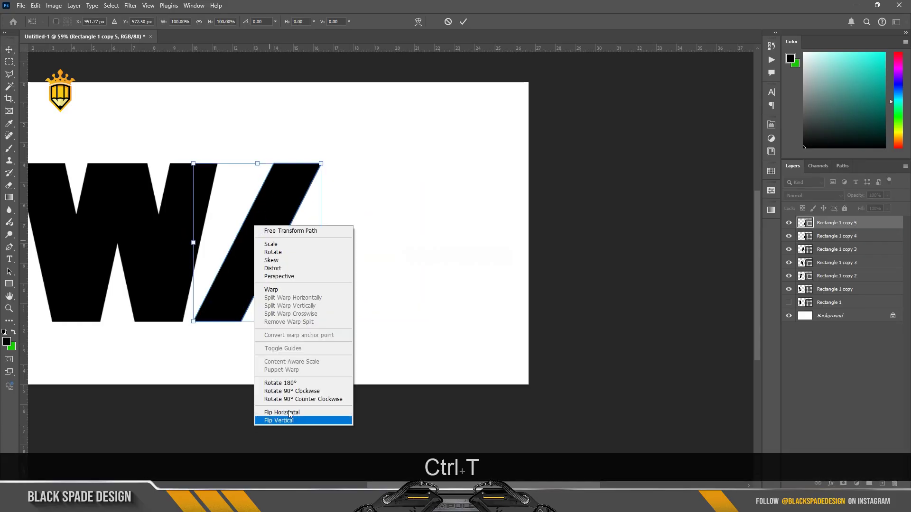
left_click(294, 412)
left_click_drag(255, 248, 329, 252)
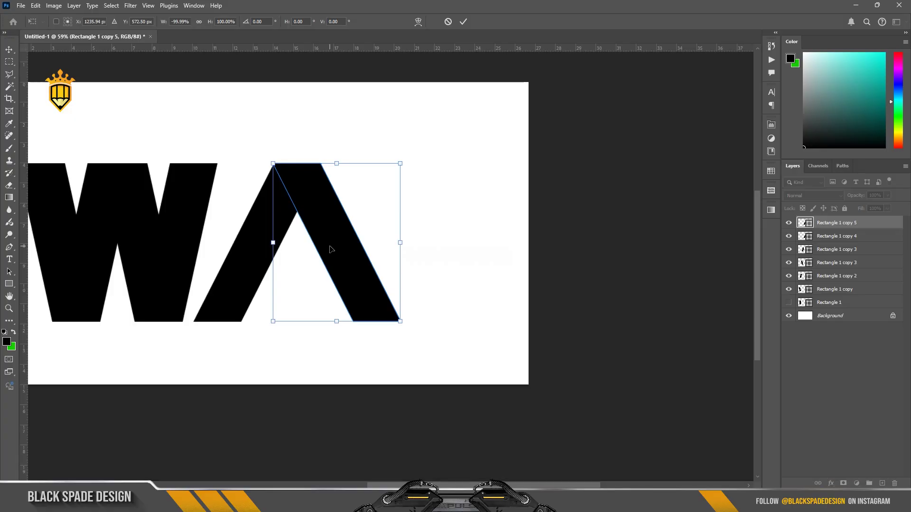
key("Right")
key("Right")
key("Right")
key("Right")
key("Right")
key("Right")
key("Right")
key("Right")
key("Right")
key("Right")
key("Right")
key("Right")
key("Right")
key("Return")
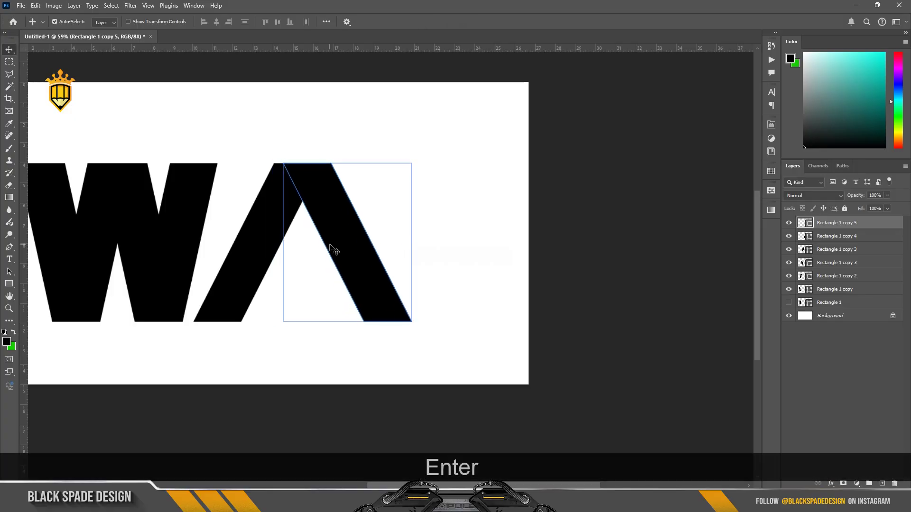
Step: Select the W and A shapes together and move them left to make room for another letter
scroll(321, 176, "up", 2)
scroll(319, 175, "up", 1)
scroll(319, 175, "down", 2)
scroll(320, 209, "up", 1)
left_click_drag(322, 269, 366, 264)
left_click_drag(368, 207, 345, 218)
scroll(372, 207, "down", 3)
scroll(372, 207, "up", 1)
scroll(348, 229, "down", 1)
left_click_drag(126, 206, 374, 289)
left_click_drag(372, 269, 271, 265)
Step: Show the hidden upright rectangle and position it just right of the A as the third letter's stem
left_click(788, 302)
left_click(829, 302)
scroll(241, 266, "up", 1)
key("ctrl+t")
left_click_drag(194, 259, 269, 250)
key("Return")
key("Right")
key("Right")
key("Right")
key("Right")
key("Right")
key("Right")
key("Right")
key("Right")
key("Right")
key("Right")
key("Right")
key("Right")
key("Right")
key("Right")
key("Right")
key("Right")
key("Right")
key("Right")
key("Right")
key("Right")
scroll(332, 250, "up", 4)
left_click(199, 266)
left_click(8, 281)
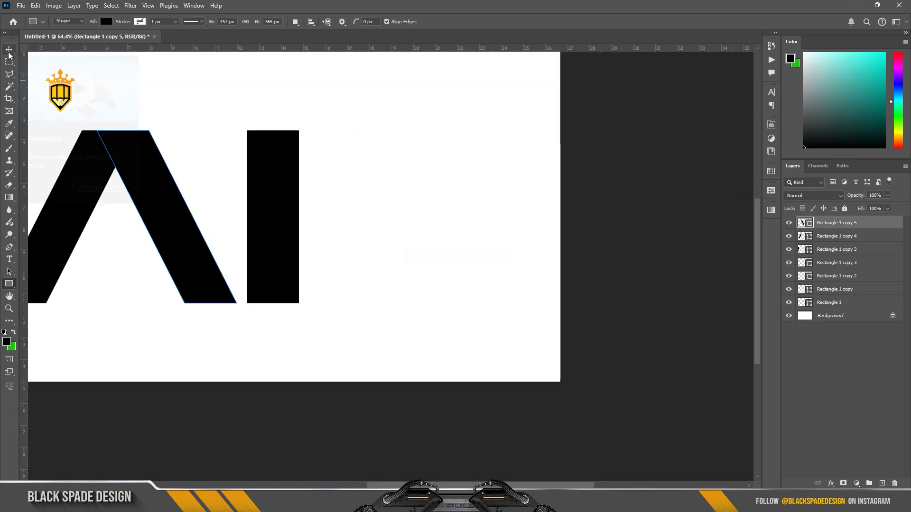
key("v")
Step: Duplicate the upright stem, rotate the copy 90° and align it with the stem's top left corner as an upper arm
left_click(257, 231)
left_click_drag(260, 224, 307, 211)
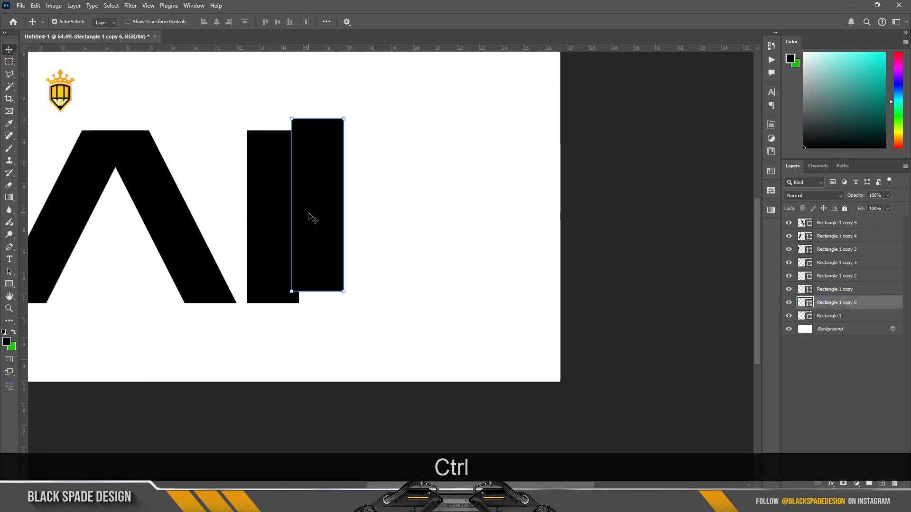
key("ctrl+t")
left_click_drag(278, 116, 239, 259)
left_click_drag(263, 203, 335, 226)
key("Return")
Step: Duplicate the upper arm below itself and narrow the copy to 80.88% width, leaving gaps to the stem and the upper arm
scroll(283, 155, "down", 2)
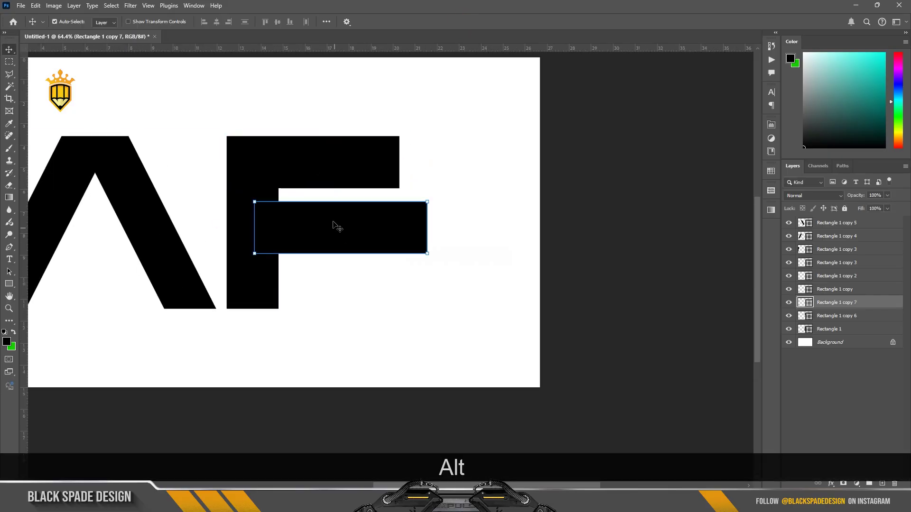
scroll(327, 227, "up", 6)
key("Down")
key("Down")
key("Down")
key("Down")
key("Down")
key("Down")
key("Down")
key("Down")
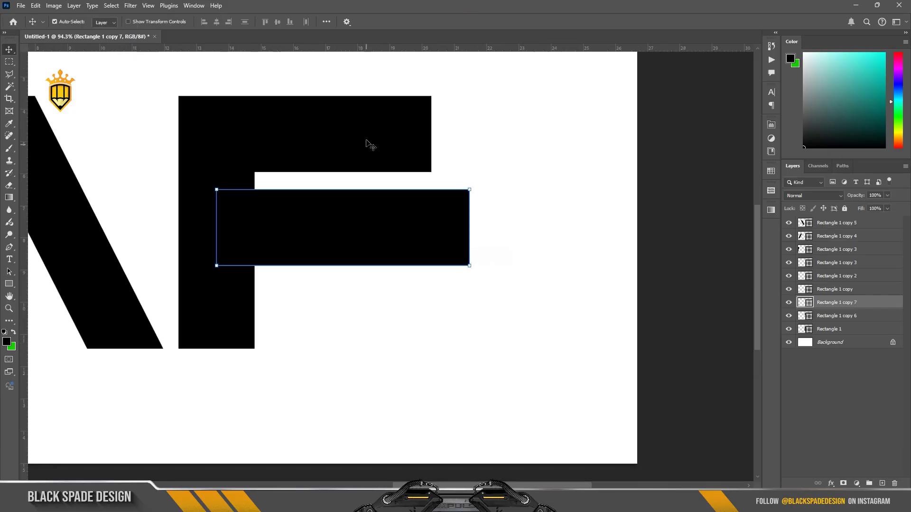
key("ctrl+t")
left_click_drag(216, 227, 264, 231)
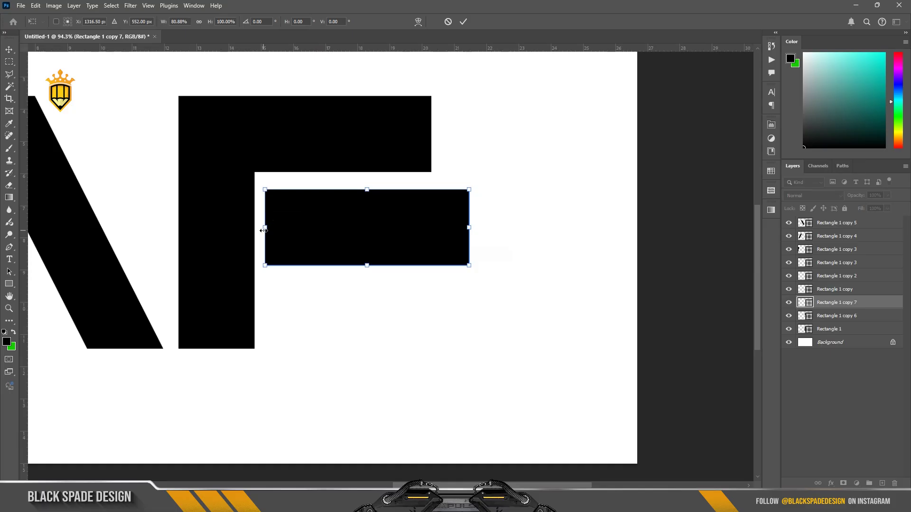
Step: Duplicate the lower arm over the upper one and rotate the copy 45° as a diagonal bar
left_click_drag(379, 240, 413, 170, "alt")
key("ctrl+t")
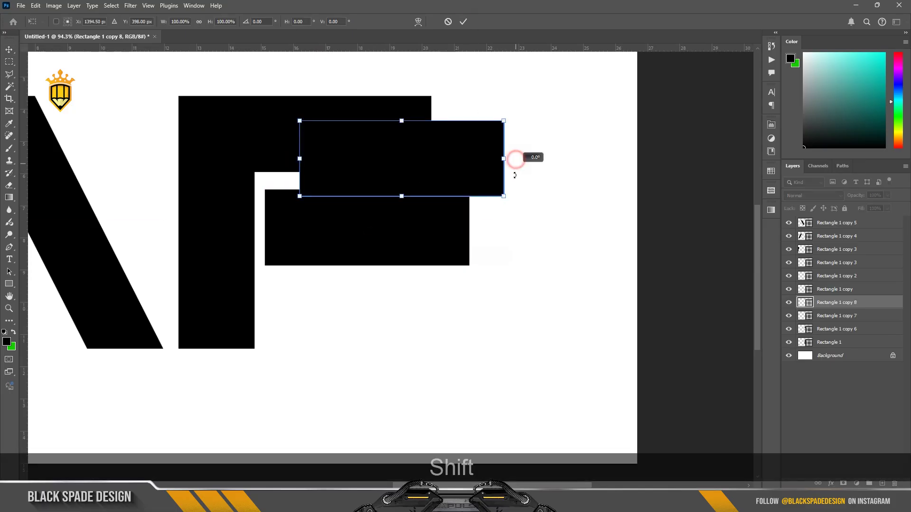
left_click_drag(514, 156, 467, 225, "shift")
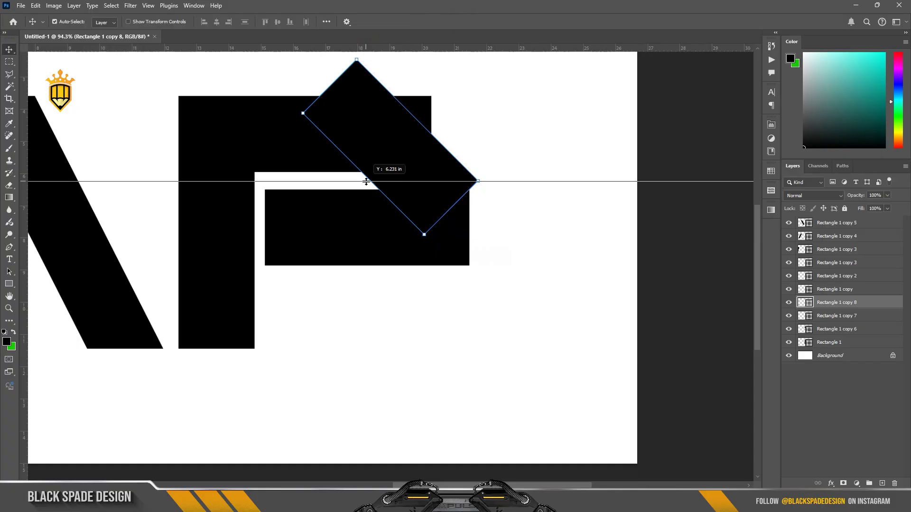
Step: Add a horizontal guide midway in the gap between the two arms and align the diagonal bar's right corner near it
left_click_drag(365, 180, 365, 179)
scroll(425, 173, "up", 3)
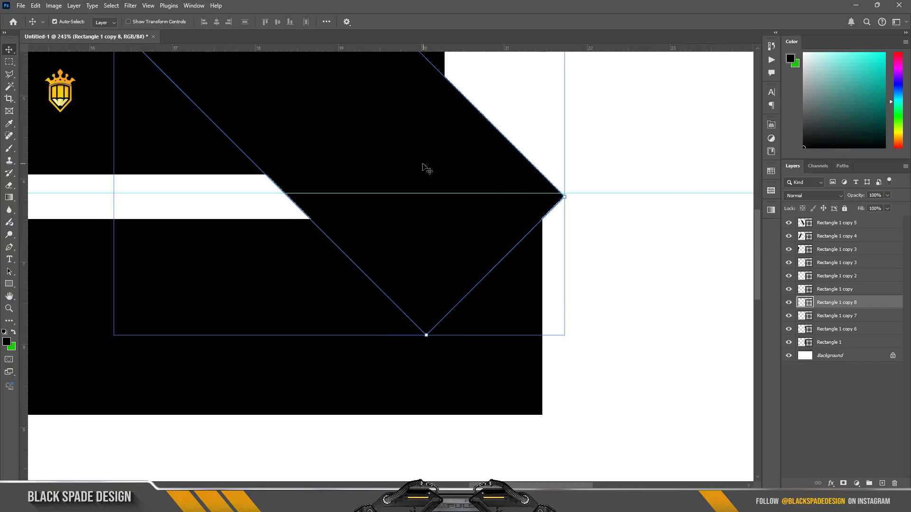
left_click_drag(427, 168, 413, 166)
left_click_drag(468, 174, 480, 178)
Step: Rotate the diagonal bar a further 7.33° and shift it slightly right across the ends of the two arms
scroll(474, 178, "down", 3)
key("ctrl+t")
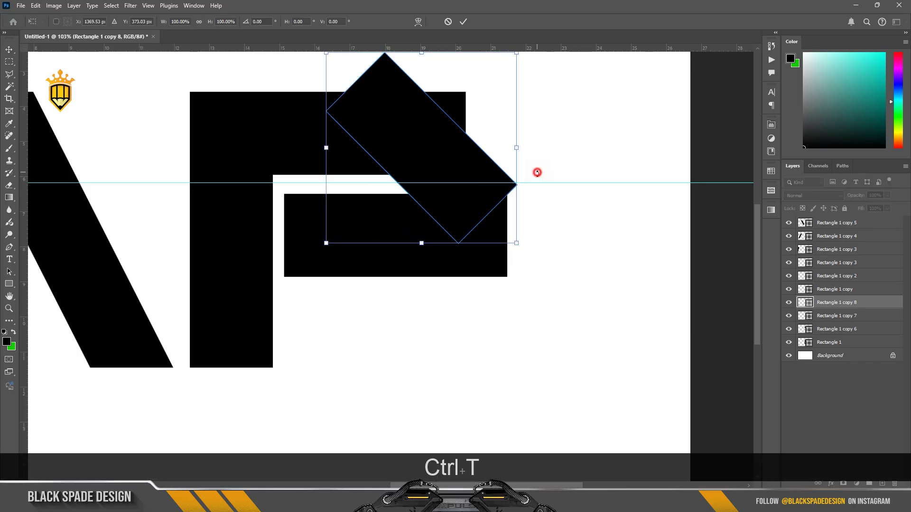
left_click_drag(535, 171, 536, 183)
left_click_drag(450, 161, 458, 164)
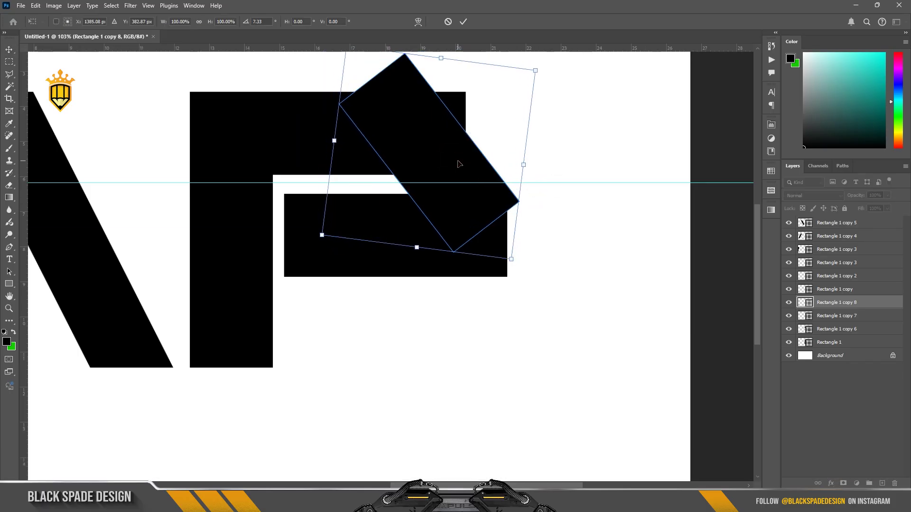
key("Return")
Step: Nudge the lower arm slightly downward to even out its gap around the guide
scroll(377, 222, "up", 3)
left_click(377, 223)
scroll(377, 223, "down", 3)
key("Down")
key("Down")
key("Down")
scroll(371, 196, "up", 3)
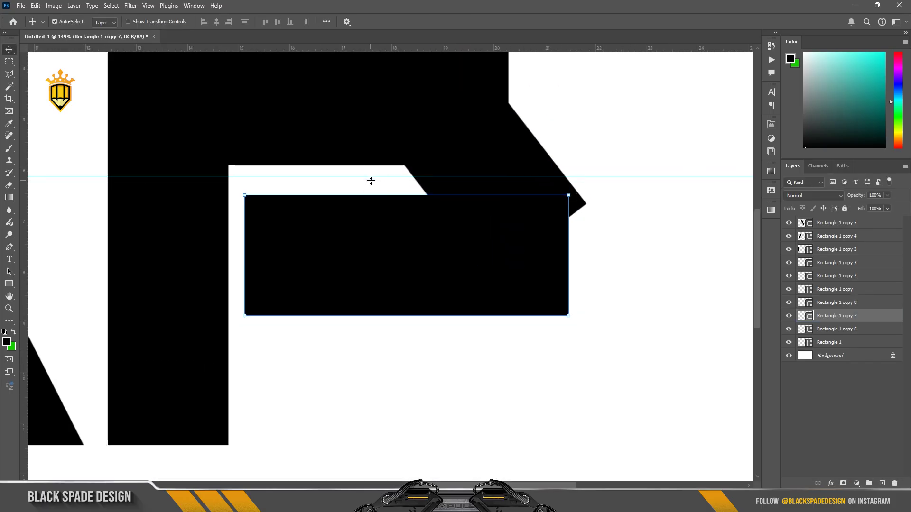
scroll(371, 181, "down", 3)
scroll(416, 172, "up", 2)
scroll(416, 173, "down", 4)
key("space")
left_click_drag(414, 144, 415, 181)
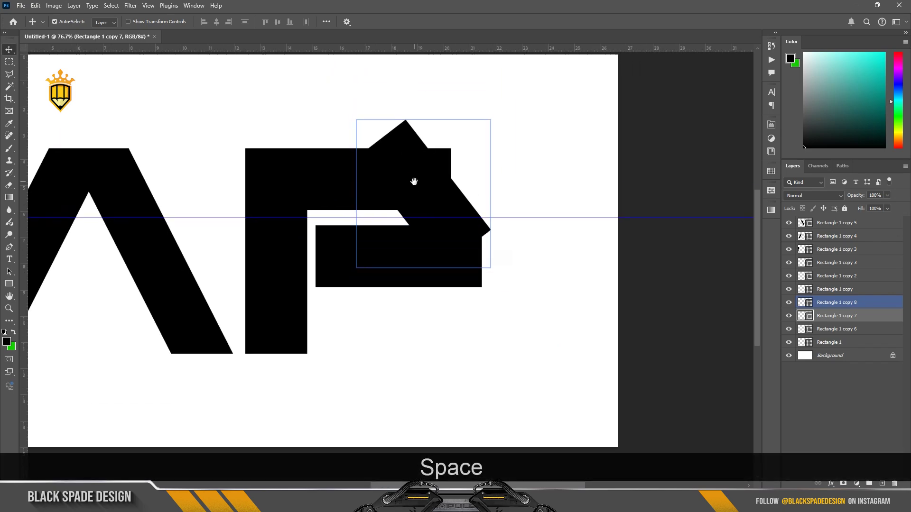
Step: Nudge the diagonal bar left until its right corner sits inside the lower arm's right end
scroll(415, 179, "down", 4)
scroll(423, 210, "up", 3)
left_click(423, 191)
key("Left")
key("Left")
key("Left")
key("Left")
key("Left")
key("Left")
key("Left")
key("Left")
key("Left")
key("Left")
key("Left")
key("Left")
key("Left")
key("Left")
key("Left")
key("Left")
key("Left")
key("Left")
key("Left")
key("Left")
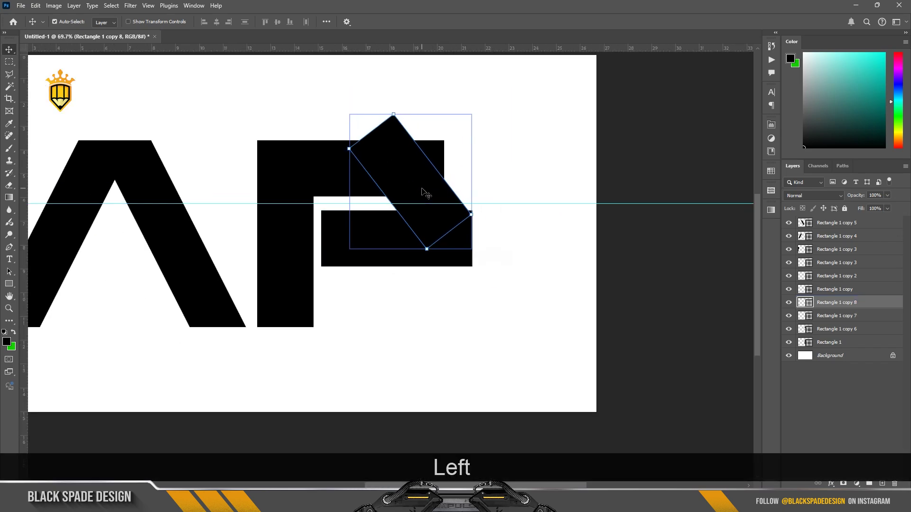
key("Left")
key("Left")
key("Left")
key("Left")
key("Left")
key("Left")
Step: Shorten the lower arm by pulling its right end inward, just short of the diagonal bar's corner
left_click(459, 257)
key("ctrl+t")
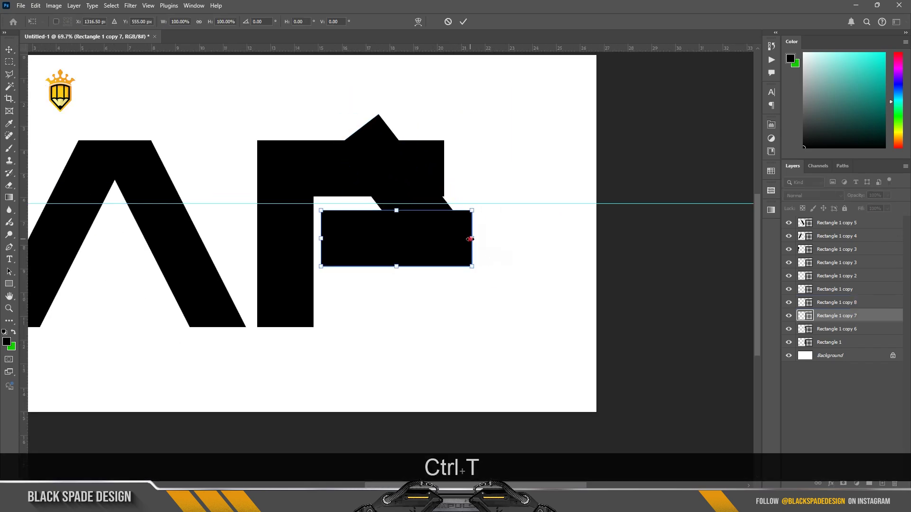
scroll(449, 239, "up", 7)
left_click_drag(472, 238, 450, 238)
key("Return")
Step: Shorten the upper arm from its right end to about 74% of its width so it ends beneath the diagonal bar
left_click(381, 157)
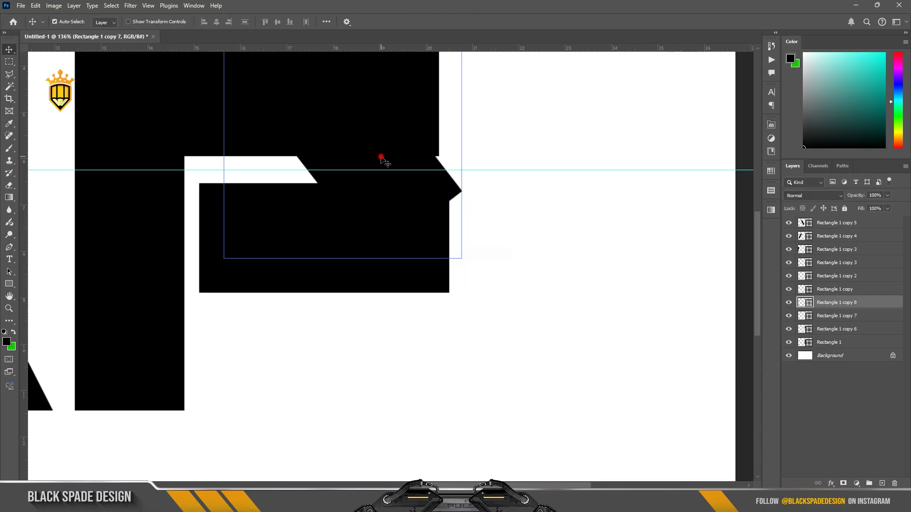
scroll(388, 170, "down", 4)
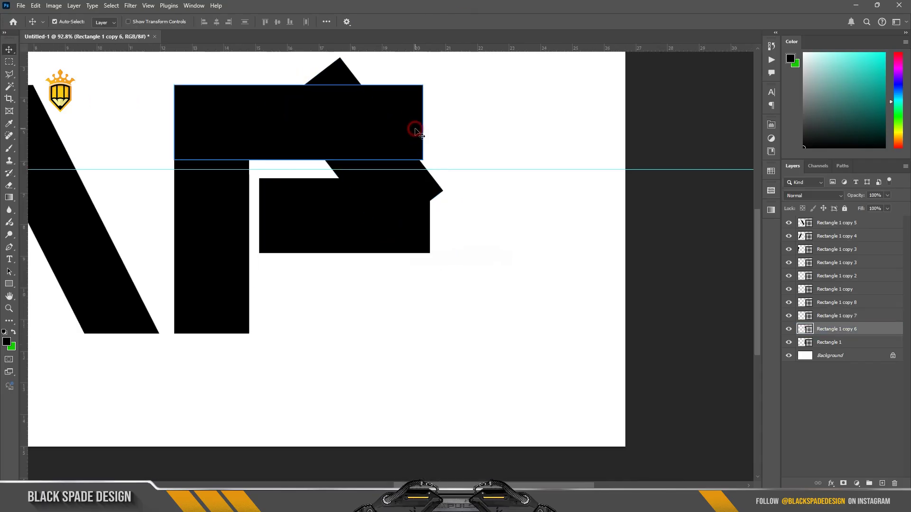
key("ctrl+t")
left_click_drag(423, 123, 360, 123)
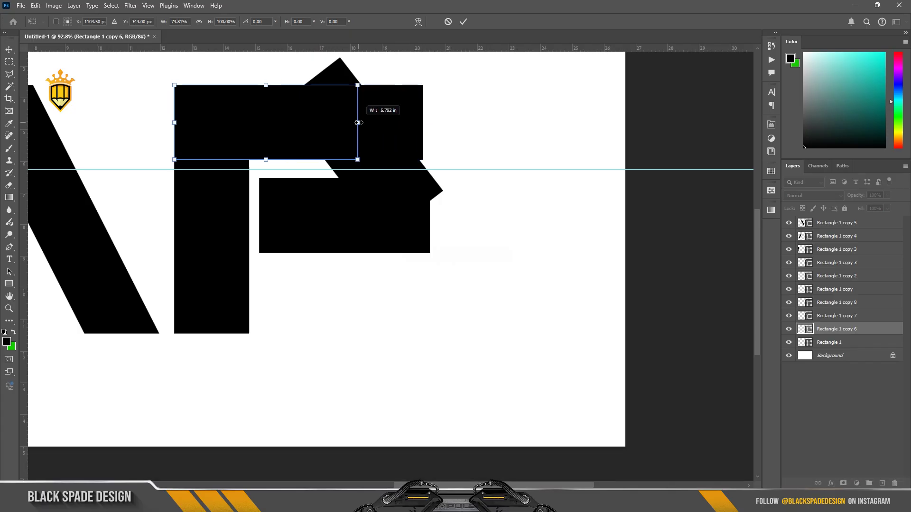
key("Return")
Step: Add a layer mask to the diagonal bar and hide the corner that sticks out past the lower arm's right edge
scroll(409, 180, "down", 4)
scroll(361, 202, "up", 9)
scroll(361, 203, "down", 4)
left_click(408, 182)
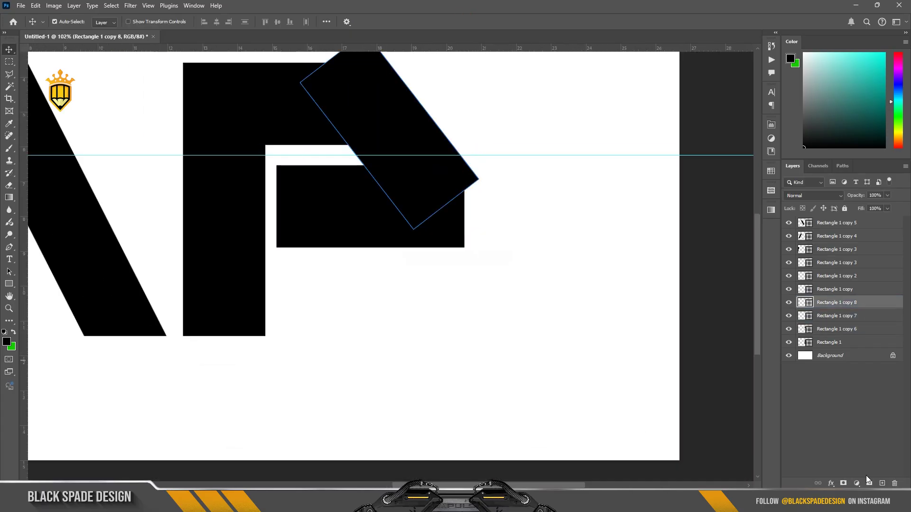
left_click(844, 483)
left_click(8, 64)
scroll(465, 190, "up", 2)
key("space")
left_click_drag(465, 190, 502, 256)
left_click_drag(607, 379, 502, 168)
scroll(503, 247, "up", 5)
key("Delete")
key("ctrl+d")
scroll(505, 253, "down", 4)
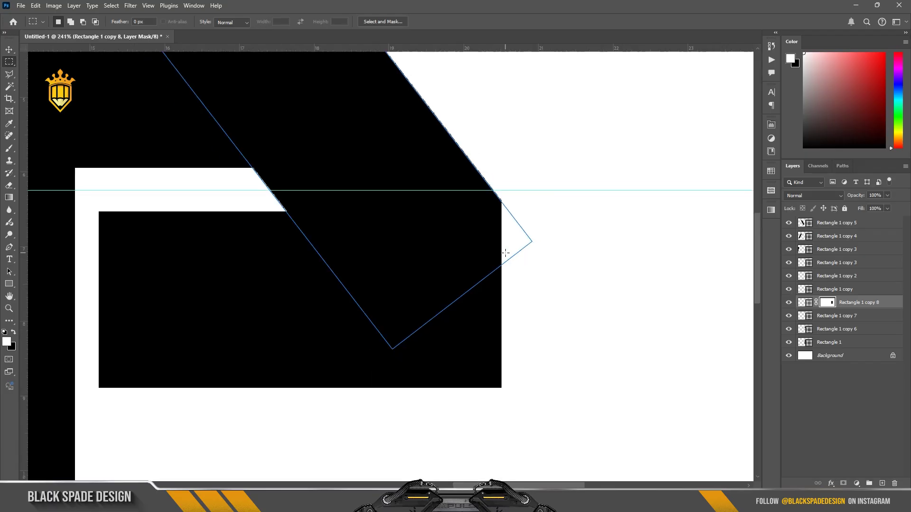
Step: Mask out the part of the diagonal bar that rises above the upper arm's top edge
scroll(563, 205, "down", 3)
left_click_drag(329, 64, 497, 122)
scroll(386, 109, "up", 6)
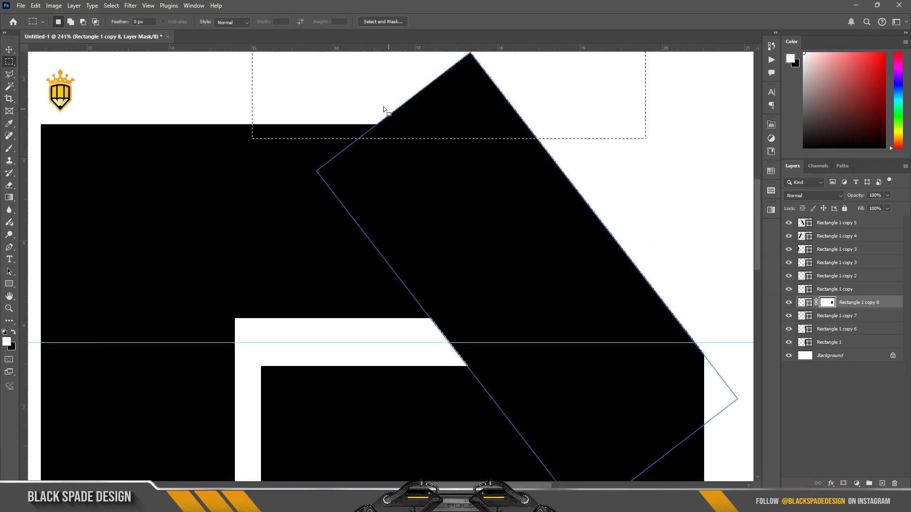
key("Delete")
left_click(373, 95)
scroll(538, 203, "down", 5)
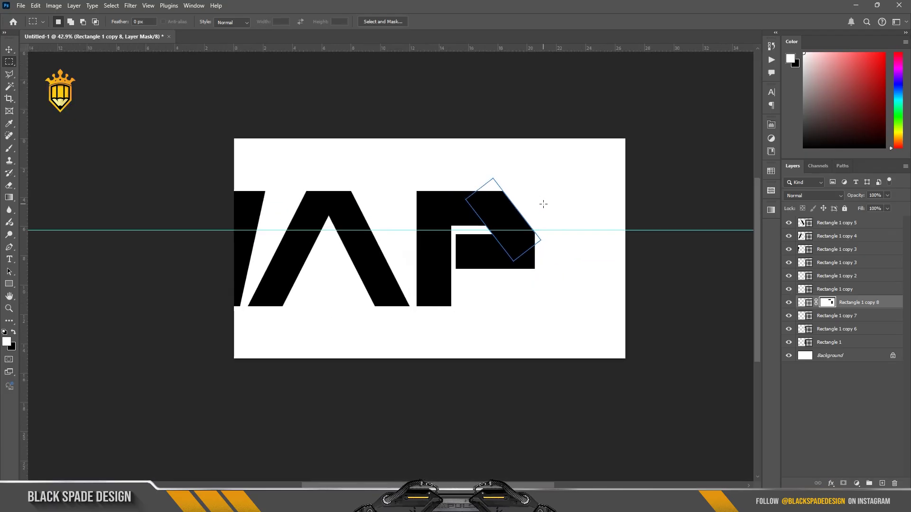
Step: Nudge the lower arm slightly downward and deselect it
scroll(543, 204, "up", 2)
key("v")
left_click(441, 278)
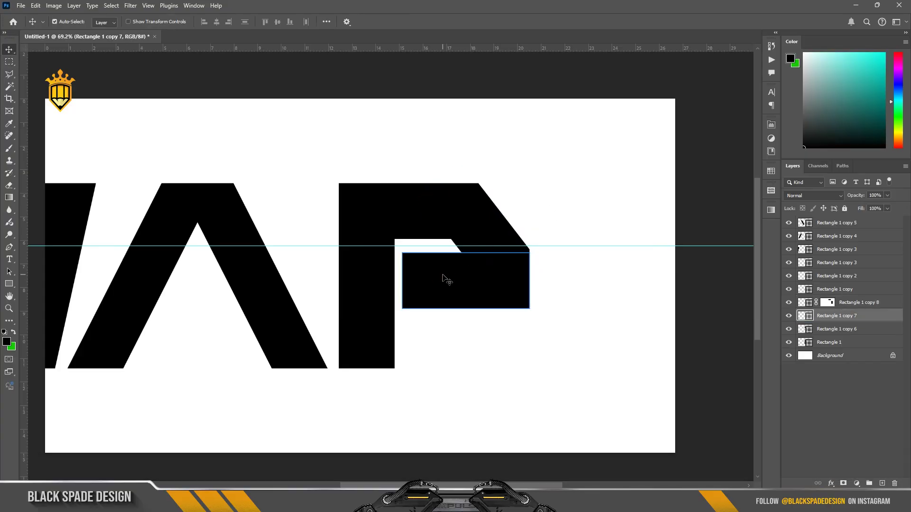
scroll(442, 279, "up", 2)
key("Down")
left_click(592, 275)
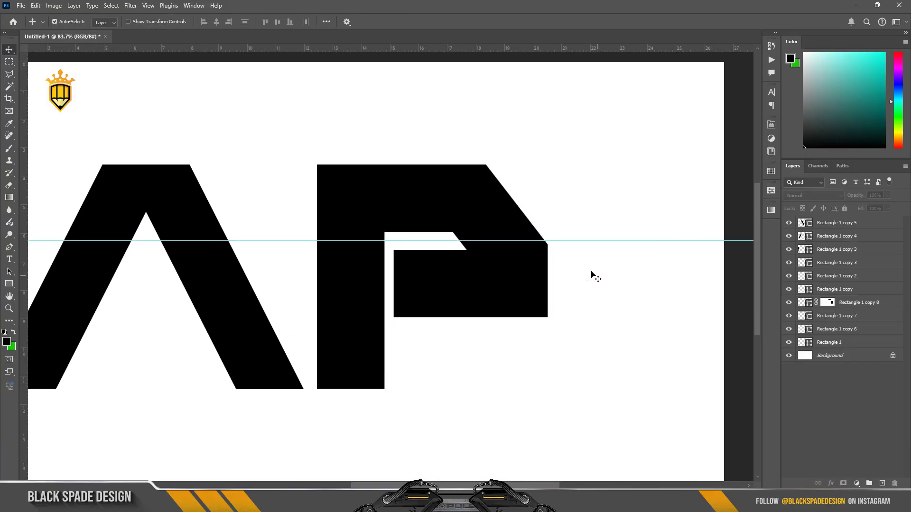
Step: Align the horizontal guide with the letters' baseline and place an unmasked copy of the diagonal bar below the lower arm as a leg
scroll(571, 259, "down", 1)
left_click_drag(496, 225, 510, 363)
left_click_drag(536, 48, 525, 365)
scroll(418, 369, "up", 12)
left_click_drag(424, 339, 423, 342)
Step: Shift the leg left until its right corner lines up with the lower arm's right edge on the baseline
scroll(423, 342, "down", 9)
scroll(642, 364, "up", 4)
scroll(626, 339, "down", 4)
left_click(518, 278)
key("Left")
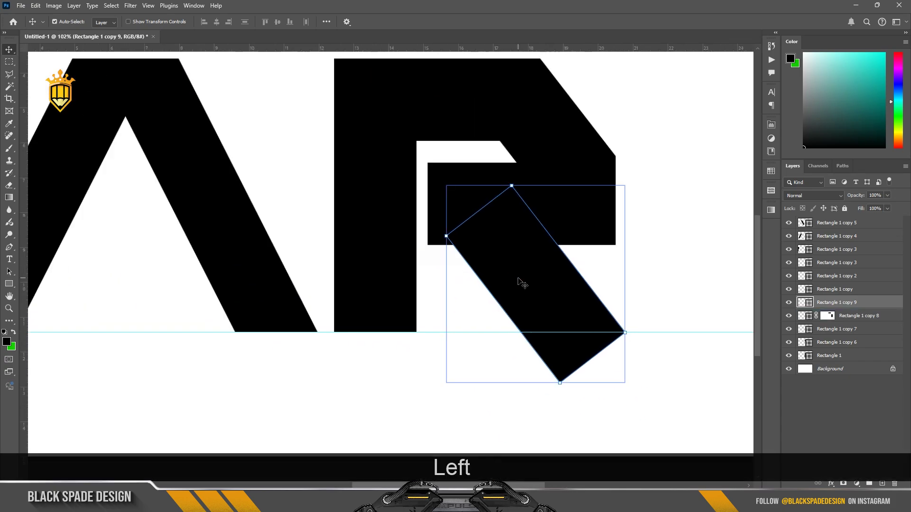
left_click_drag(560, 291, 554, 292)
Step: Add a layer mask to the leg and hide everything below the baseline guide to finish the R
key("m")
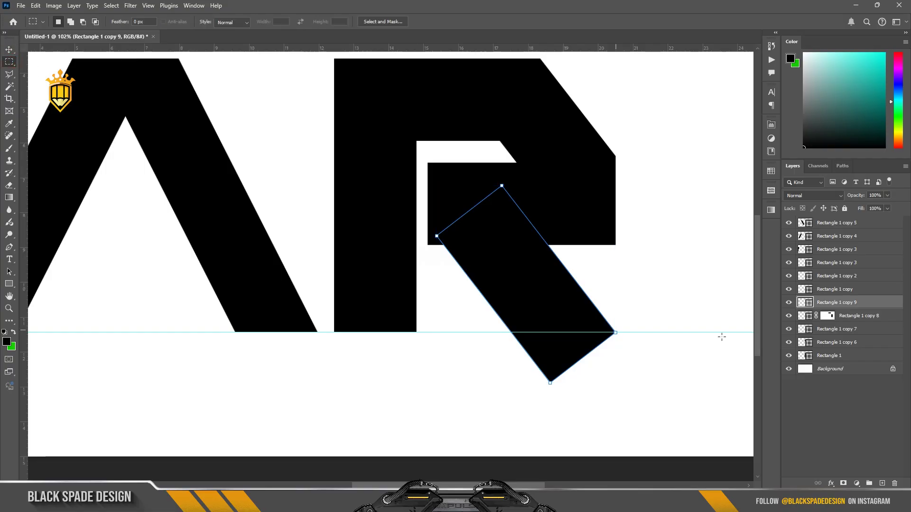
left_click(843, 484)
left_click_drag(656, 428, 451, 301)
key("ctrl+BackSpace")
scroll(499, 256, "down", 9)
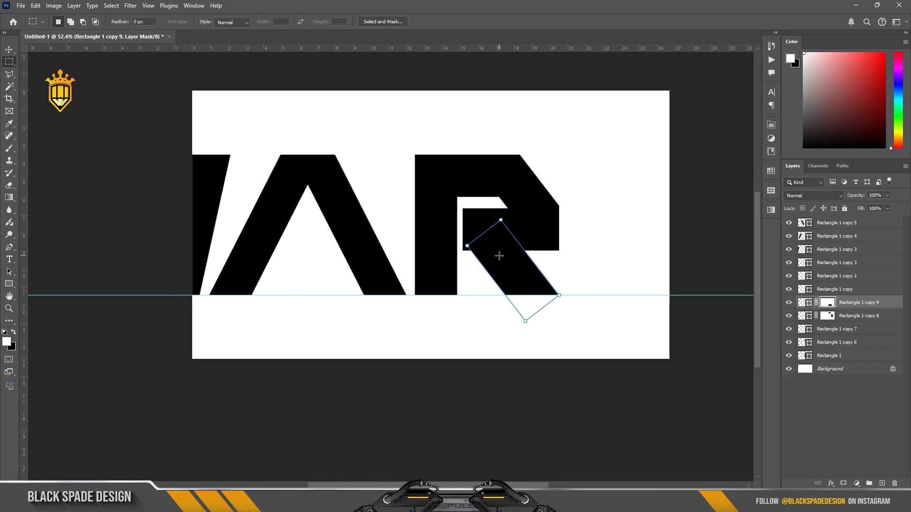
key("v")
key("ctrl+d")
Step: Select all the W and A shapes together and hide their layers
left_click(653, 242)
left_click_drag(271, 149, 424, 319)
key("ctrl+comma")
Step: Select all the pieces of the R and move the letter left on the canvas
left_click_drag(567, 196, 437, 269)
key("shift+Left")
key("shift+Left")
key("shift+Left")
key("shift+Left")
key("shift+Left")
key("shift+Left")
left_click_drag(438, 270, 585, 259)
left_click_drag(428, 250, 429, 255)
Step: Duplicate the whole R just to its right, leaving a narrow gap between the letters
scroll(428, 257, "down", 5)
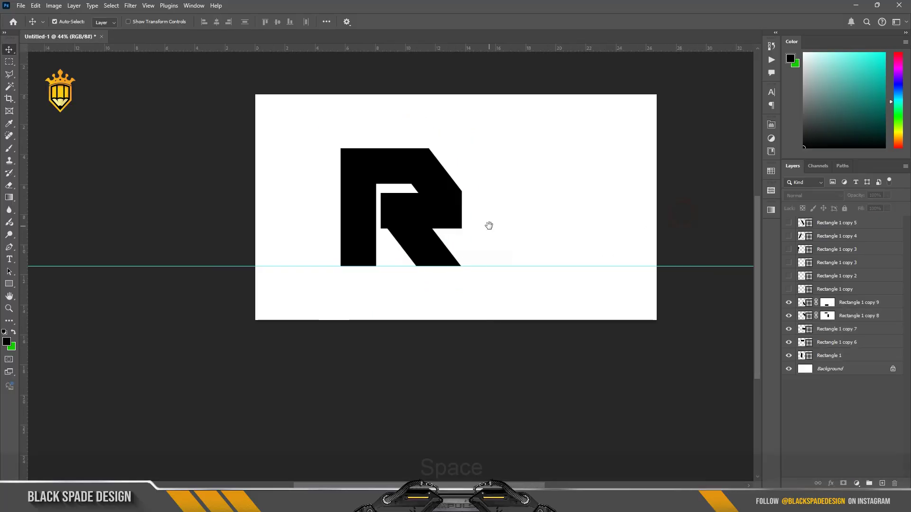
left_click_drag(488, 226, 397, 236)
left_click_drag(338, 257, 466, 258)
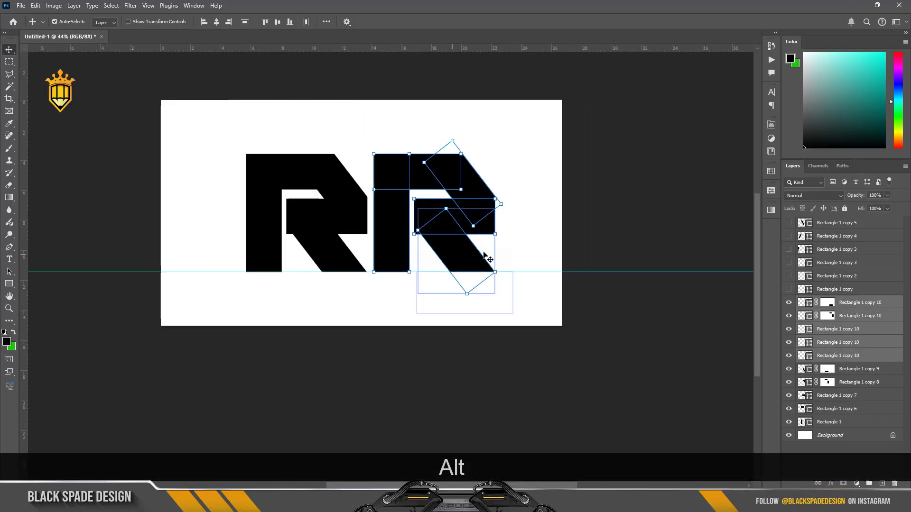
scroll(446, 204, "up", 5)
Step: Delete the diagonal leg from the duplicated letter
left_click(696, 213)
left_click(451, 285)
key("Delete")
scroll(452, 289, "down", 1)
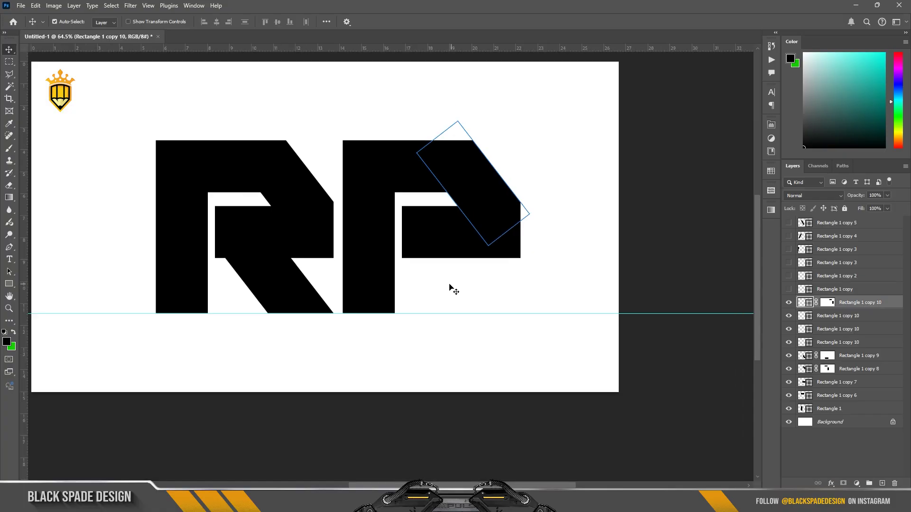
Step: Reduce the height of the R's lower arm slightly by raising its bottom edge
scroll(288, 277, "up", 4)
key("space")
left_click_drag(283, 245, 308, 252)
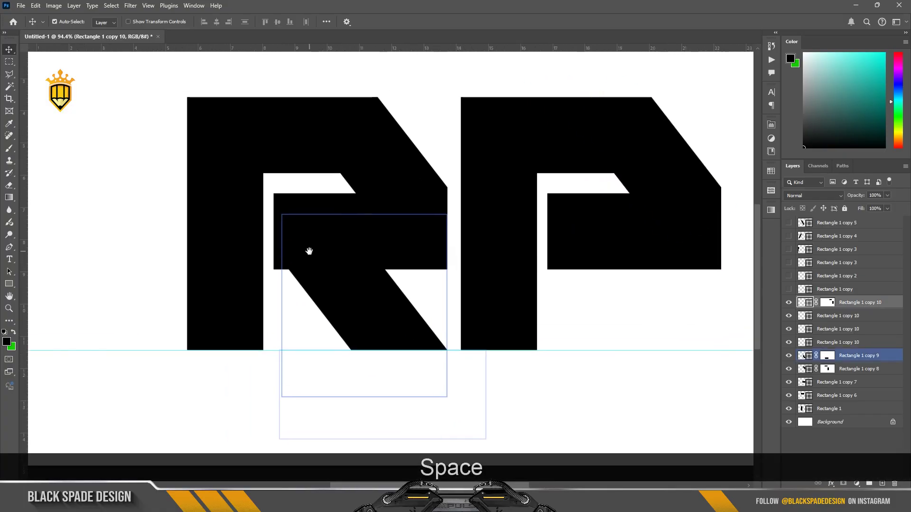
left_click(386, 261, "ctrl")
key("ctrl+t")
left_click_drag(360, 269, 362, 267)
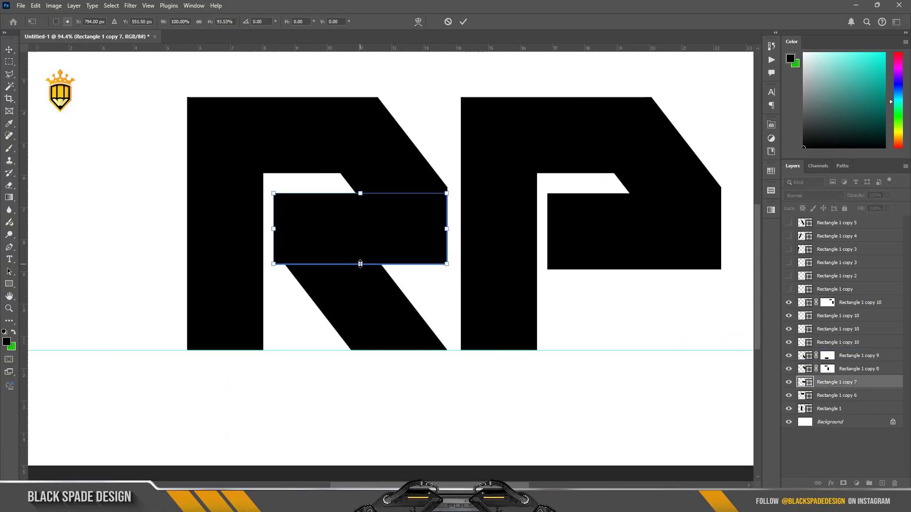
scroll(272, 262, "up", 5)
scroll(311, 269, "down", 5)
key("Return")
Step: Raise the bottom edge of the second letter's lower arm to match the R's arm
left_click(650, 260, "ctrl")
key("ctrl+t")
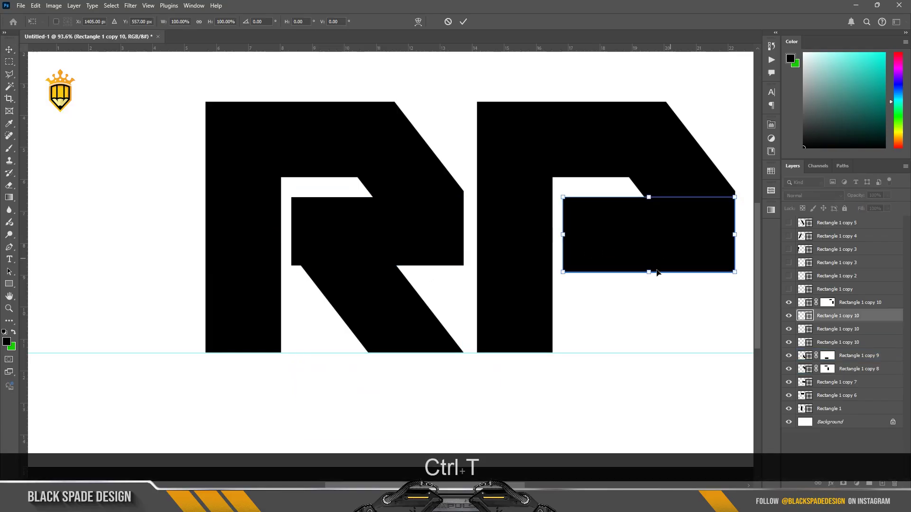
left_click_drag(649, 273, 649, 267)
scroll(517, 289, "down", 3)
left_click_drag(517, 289, 451, 280)
Step: Shorten the second letter's stem from above so it starts level with the lower arm's top edge
left_click(451, 280, "ctrl")
key("ctrl+t")
left_click_drag(448, 139, 448, 211)
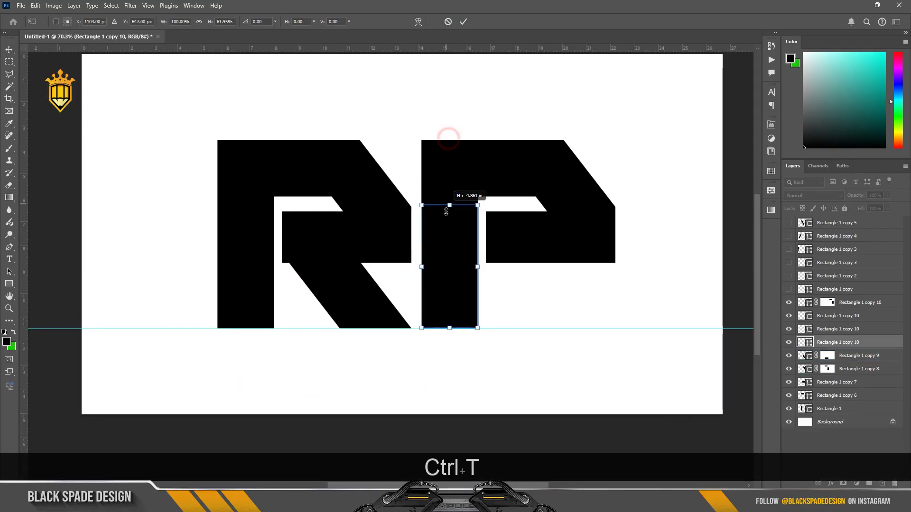
left_click(464, 22)
Step: Extend the second letter's lower arm left into the shortened stem
left_click(513, 232, "ctrl")
key("ctrl+t")
left_click_drag(487, 237, 368, 230)
key("Return")
scroll(459, 238, "down", 3)
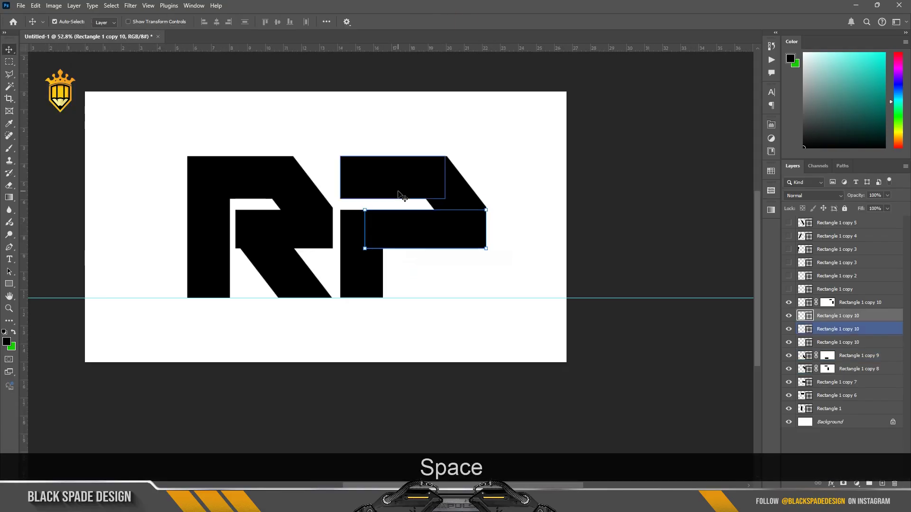
Step: Duplicate the second letter's upper arm down onto the baseline and widen the copy to about 131% to meet the letter's right edge
left_click_drag(397, 191, 395, 284)
scroll(395, 285, "up", 4)
left_click_drag(395, 284, 395, 284)
key("ctrl+t")
left_click_drag(480, 272, 529, 271)
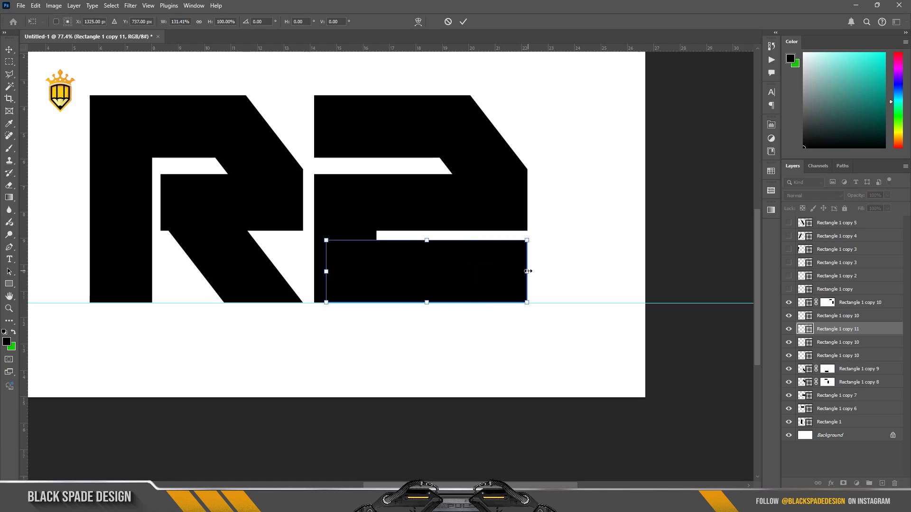
key("Return")
Step: Duplicate the second letter's stem up to its top-left corner and shorten the copy to 54.86% height, ending just below the upper arm
scroll(360, 230, "up", 2)
left_click_drag(338, 240, 346, 125)
left_click_drag(341, 126, 369, 217)
key("ctrl+z")
mouse_move(373, 174)
left_mouse_down()
mouse_move(374, 126)
mouse_move(372, 182)
left_mouse_up()
key("ctrl+t")
scroll(352, 253, "up", 5)
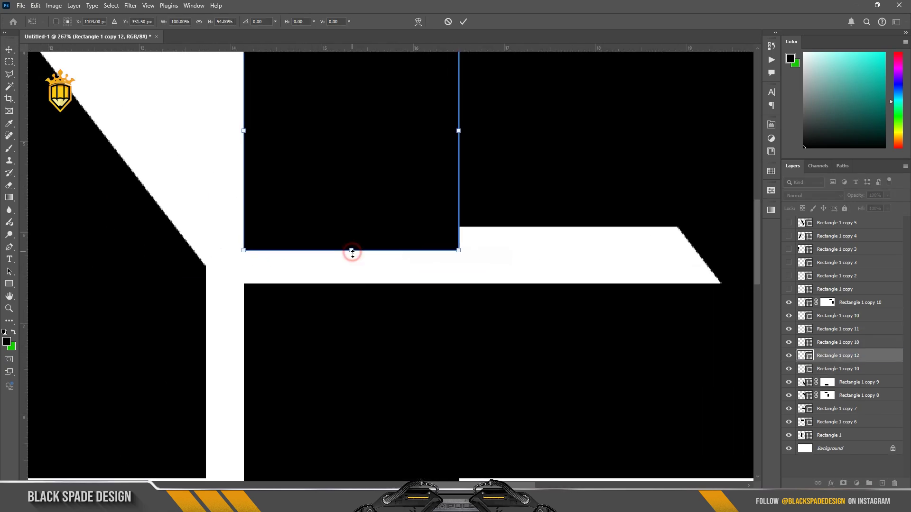
scroll(352, 255, "down", 5)
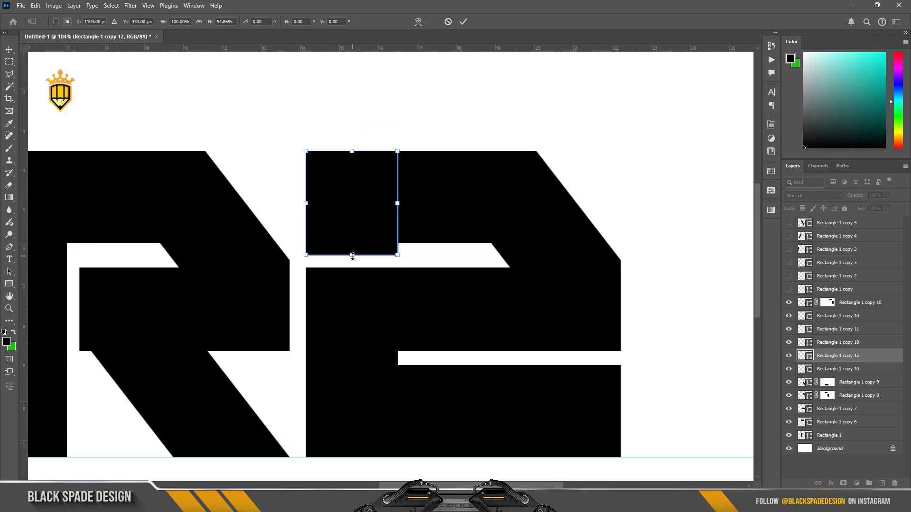
key("Return")
Step: Show the A again, keeping the W hidden, and arrange it in front of the R and the new letter
scroll(537, 266, "down", 3)
scroll(413, 258, "up", 8)
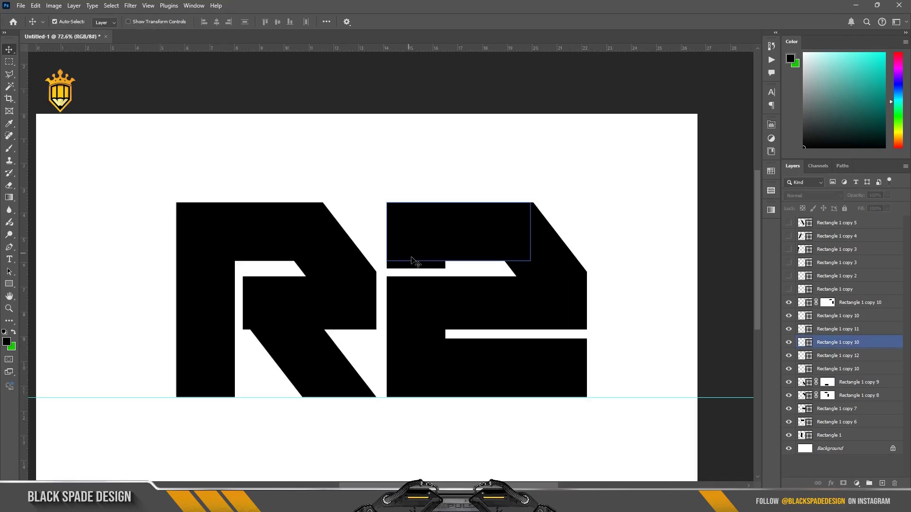
key("ctrl+t")
scroll(462, 192, "down", 7)
key("Return")
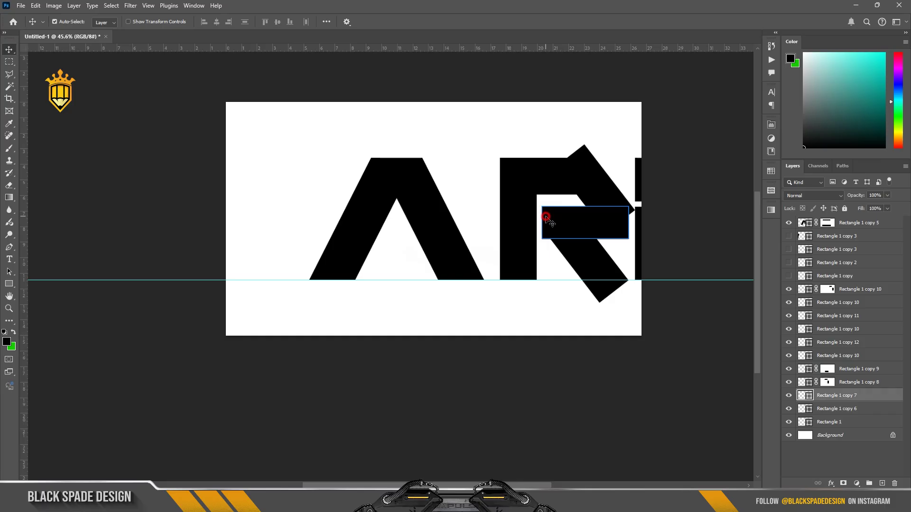
Step: Duplicate the R's lower arm onto the A as a crossbar and reduce the crossbar's height
scroll(406, 244, "up", 3)
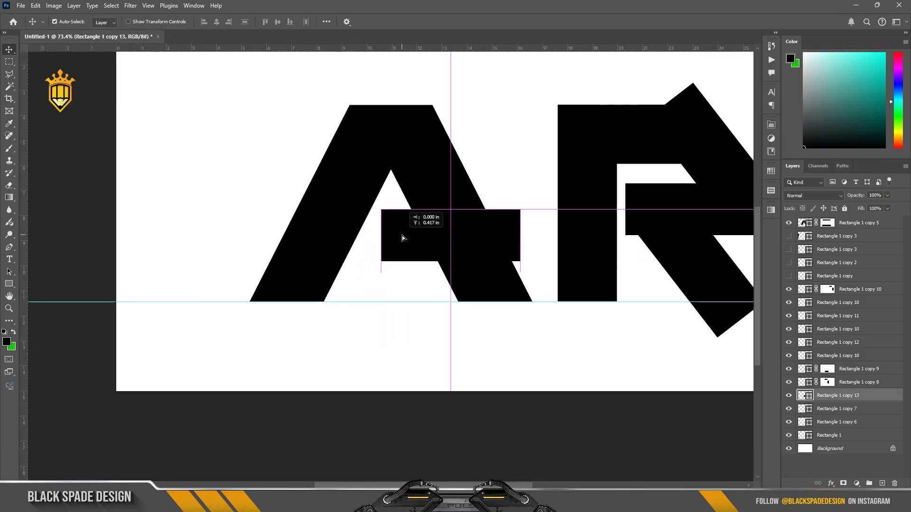
left_click_drag(403, 235, 379, 235)
key("ctrl+t")
left_click_drag(425, 261, 407, 244)
scroll(426, 255, "down", 1)
key("Return")
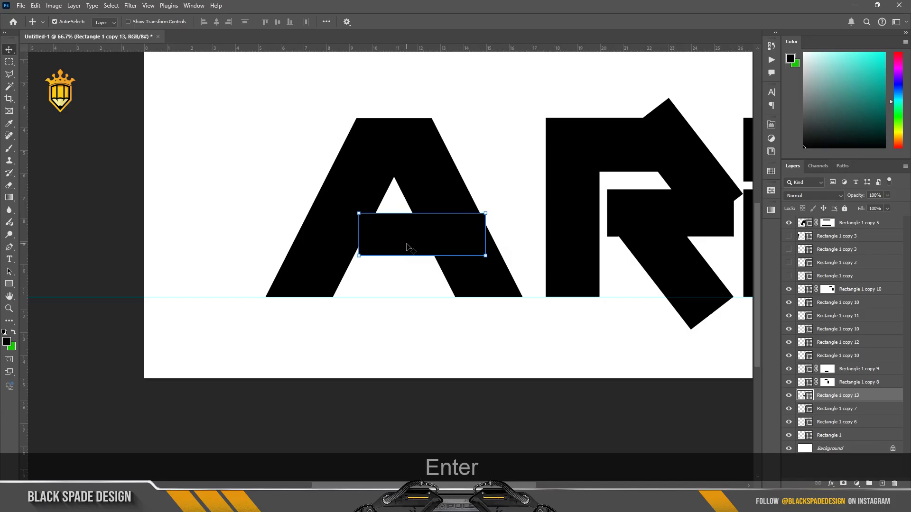
Step: Add a layer mask to the crossbar and cut its left end diagonally, parallel to the A's left leg with a thin gap
left_click(842, 483)
scroll(365, 267, "up", 3)
scroll(364, 267, "down", 2)
key("l")
scroll(358, 219, "up", 5)
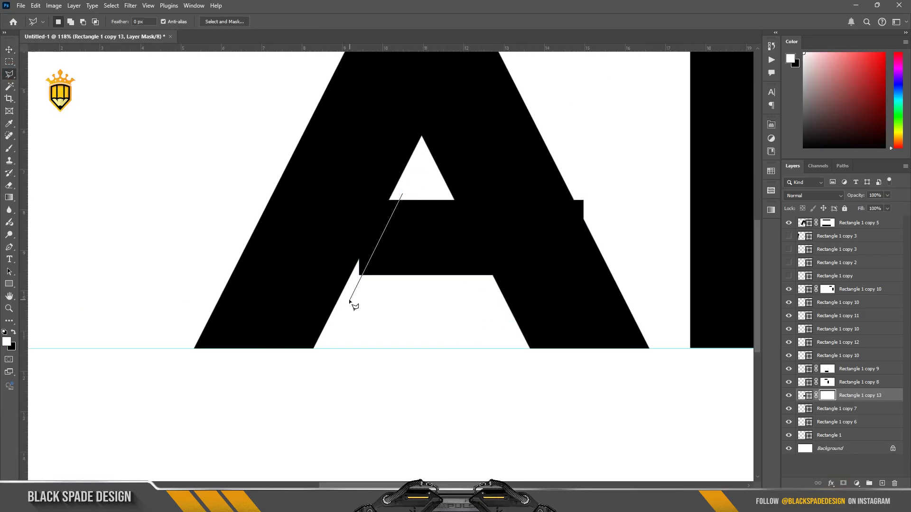
left_click(407, 198)
key("Delete")
key("v")
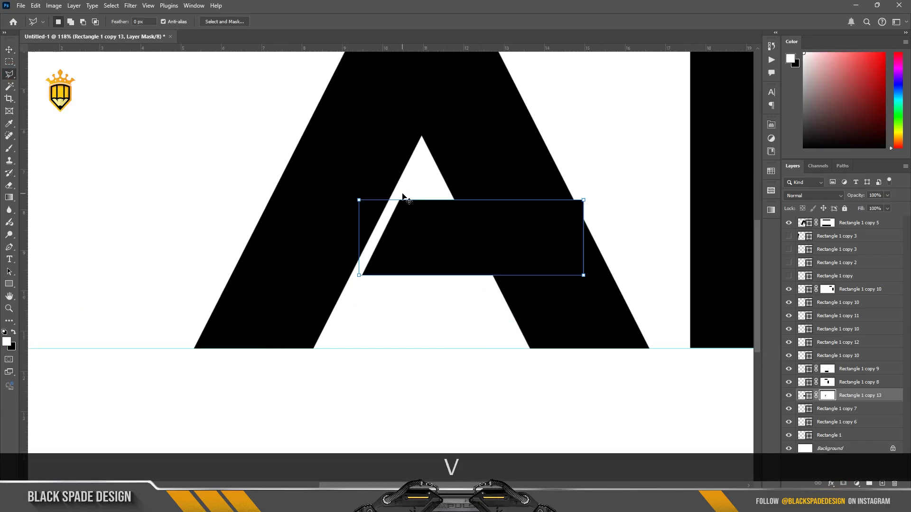
Step: Narrow the A's crossbar from its right end so that it stays inside the A's right leg
scroll(474, 212, "down", 2)
left_click(474, 212)
key("ctrl+t")
key("Escape")
left_click(407, 298)
left_click(399, 228)
key("ctrl+t")
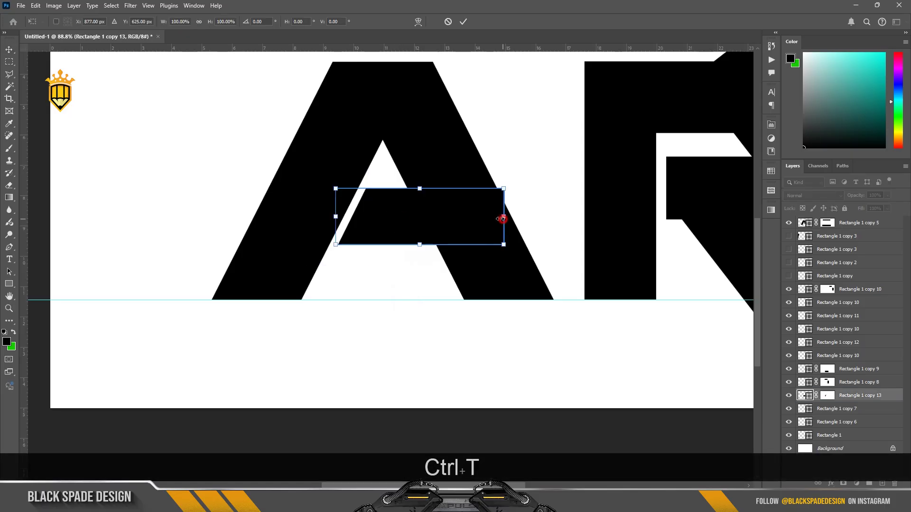
left_click_drag(503, 218, 489, 217)
left_click(463, 22)
Step: Nudge the crossbar slightly to the right to widen its gap from the A's left leg
scroll(461, 264, "down", 4)
left_click(472, 311)
scroll(410, 246, "up", 2)
left_click(411, 245)
key("Right")
key("Right")
key("Right")
key("Right")
key("Right")
key("Right")
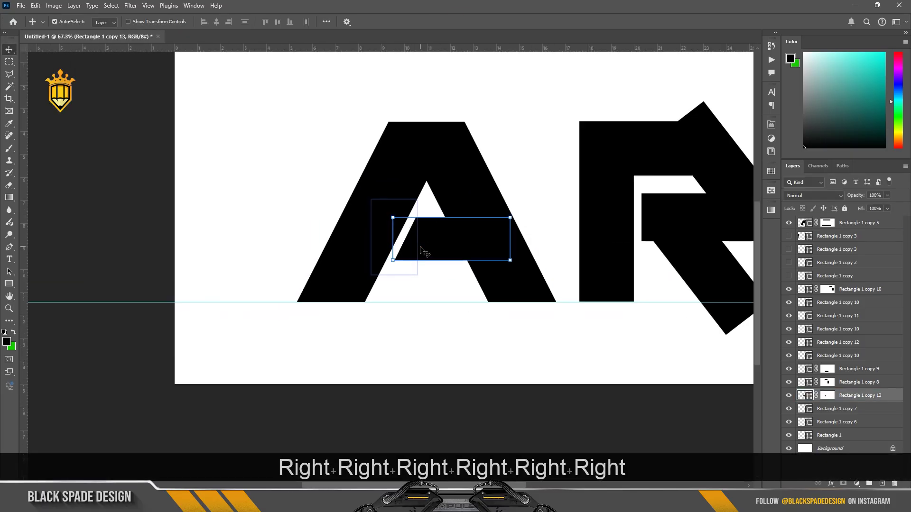
scroll(449, 318, "down", 2)
scroll(451, 320, "up", 1)
Step: Set the stroke width of the A's leg shape to 35 px and deselect it
left_click(364, 253)
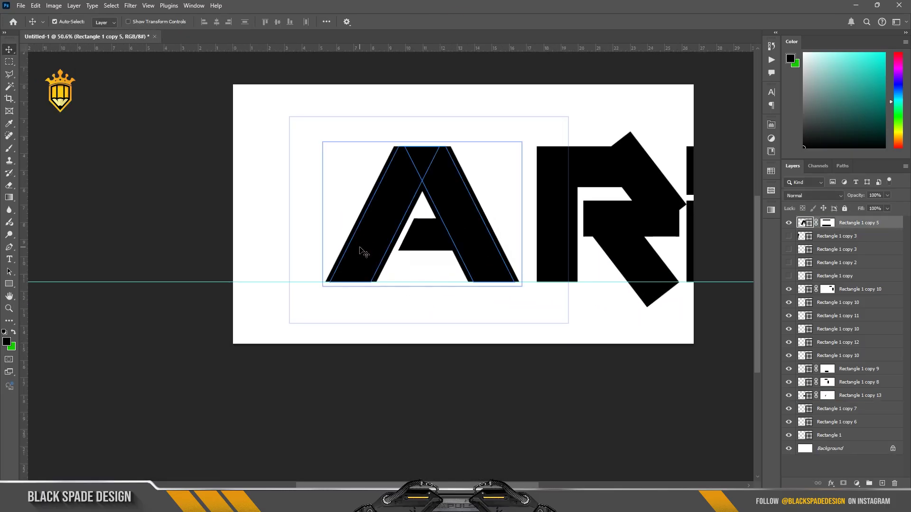
type("u35")
key("Return")
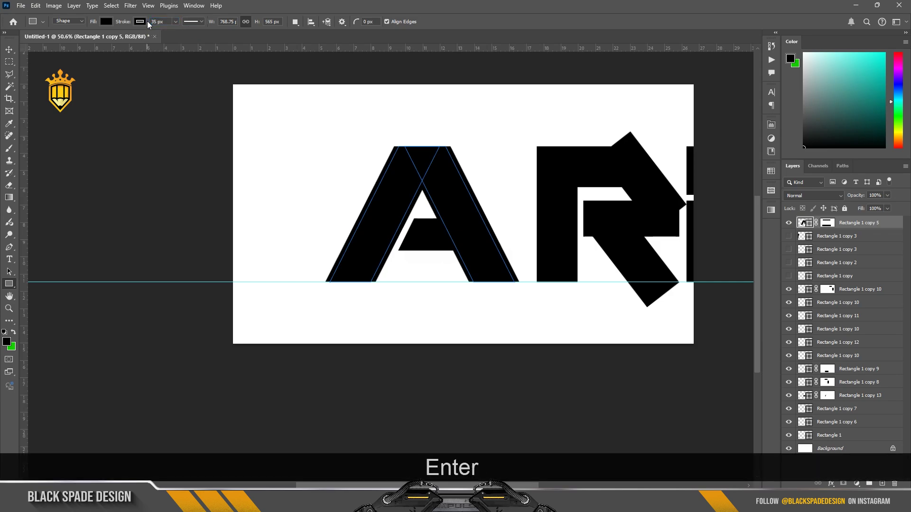
scroll(329, 274, "up", 7)
scroll(378, 317, "down", 7)
left_click(9, 50)
left_click(260, 236)
Step: Show the W in place of the A and its crossbar, scale its four strokes to 112.50% width and place it before the R
scroll(392, 267, "down", 2)
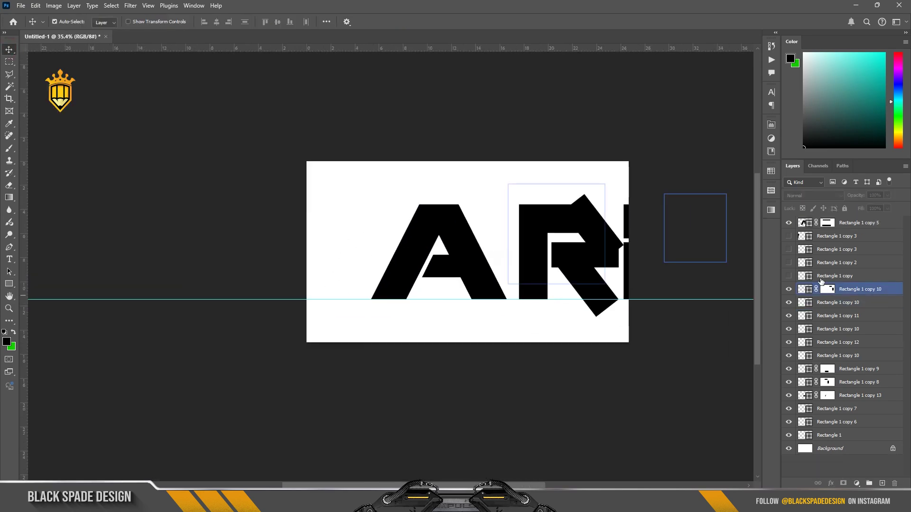
left_click(789, 223)
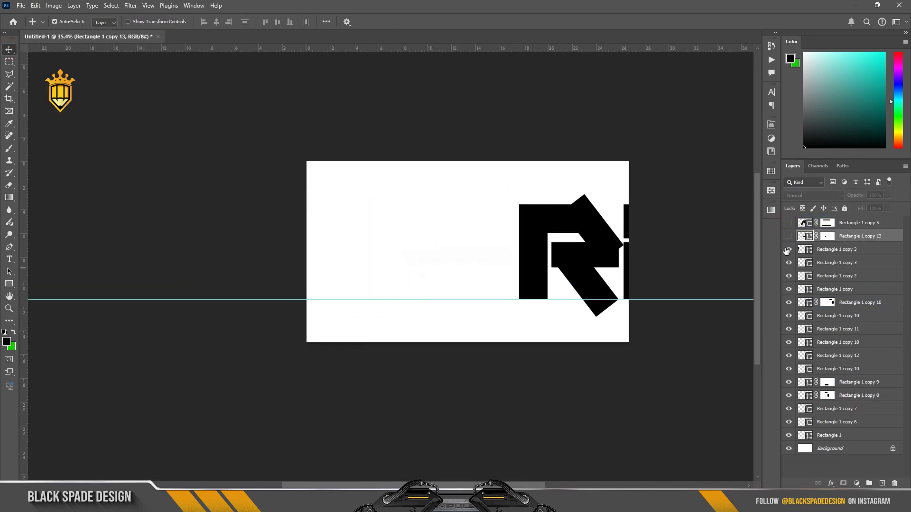
left_click(827, 250)
left_click(827, 290, "shift")
key("ctrl+t")
scroll(390, 267, "up", 3)
left_click_drag(287, 258, 492, 247)
scroll(422, 259, "down", 2)
scroll(423, 259, "up", 2)
scroll(423, 264, "down", 1)
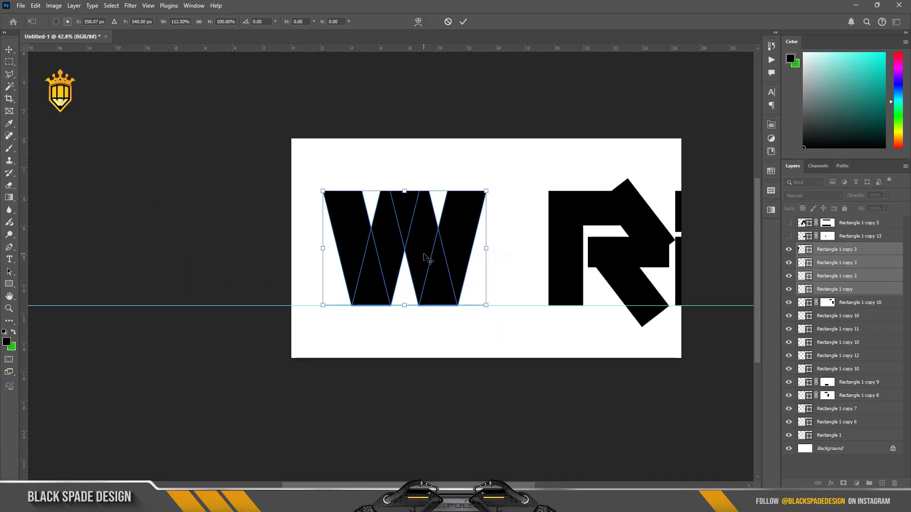
key("Return")
Step: Add a layer mask to each of the W's two upward-slanting strokes
left_click(404, 281)
left_click(388, 271)
scroll(389, 268, "up", 6)
key("space")
left_click_drag(399, 242, 281, 254)
left_click(843, 484)
left_click(382, 214)
left_click(843, 484)
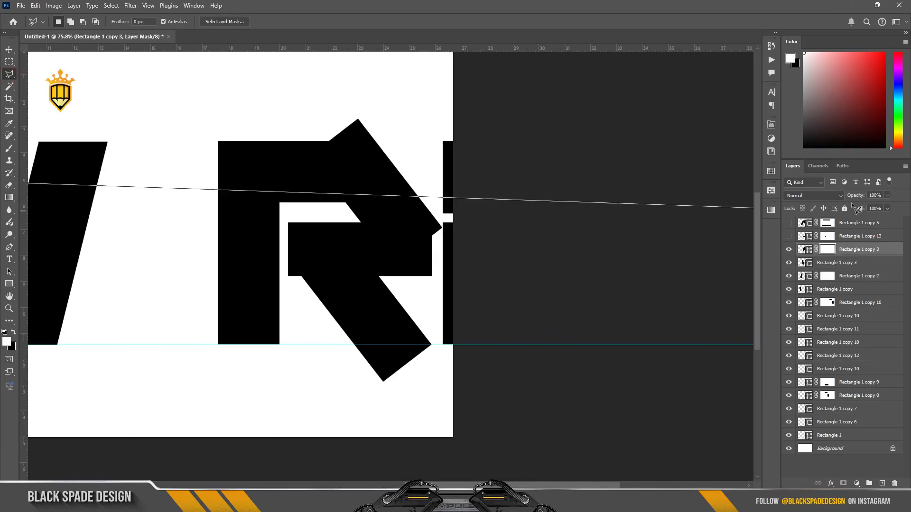
Step: Lower the opacity of the W's masked strokes to 62% for the inner one and 69% for the outer one
left_click(855, 196)
double_click(905, 221)
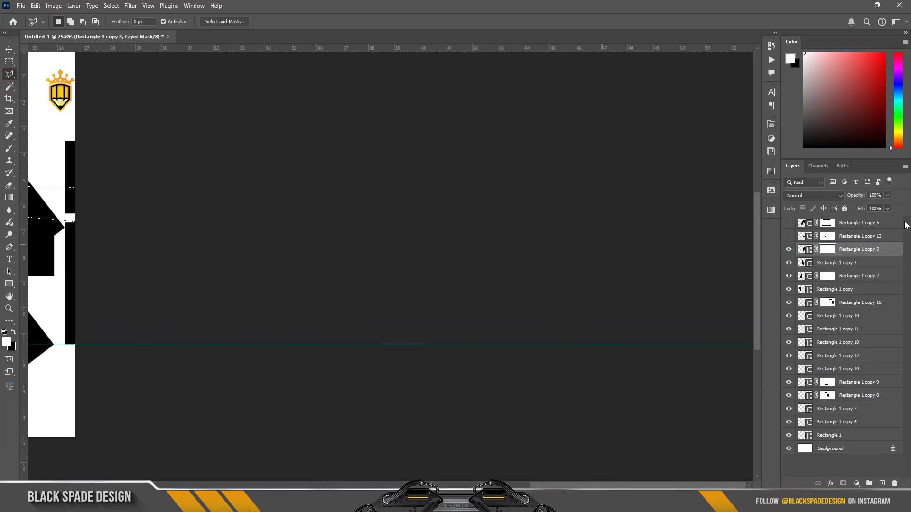
scroll(365, 201, "down", 10)
left_click_drag(857, 197, 844, 196)
scroll(285, 280, "up", 5)
key("ctrl+d")
scroll(486, 288, "up", 4)
left_click(375, 266, "ctrl")
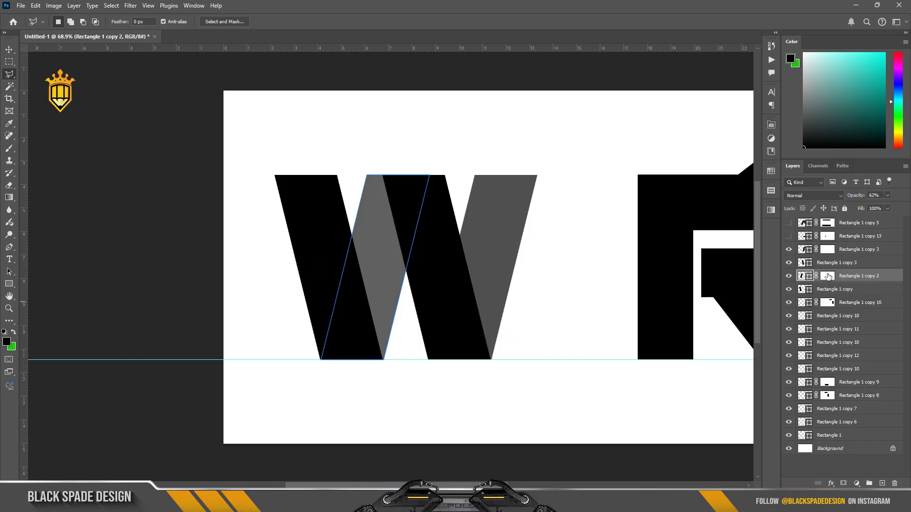
Step: Cut the W's inner masked stroke along the first downward stroke on its mask, leaving a thin parallel gap
left_click(827, 276)
scroll(353, 213, "up", 5)
left_click_drag(352, 213, 307, 141)
left_click(304, 130)
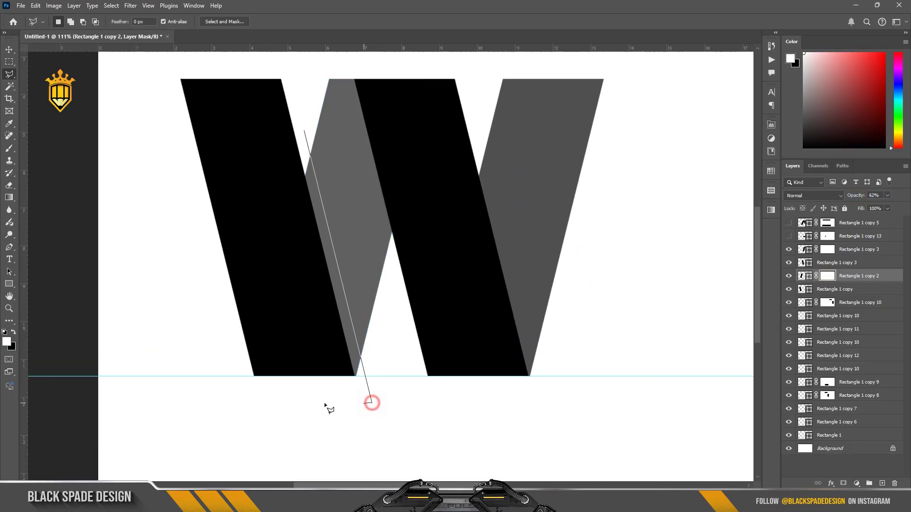
left_click(304, 131)
key("Delete")
Step: Reuse the same selection to cut a matching thin gap on the mask of the W's last stroke, and deselect
left_click_drag(326, 240, 408, 239)
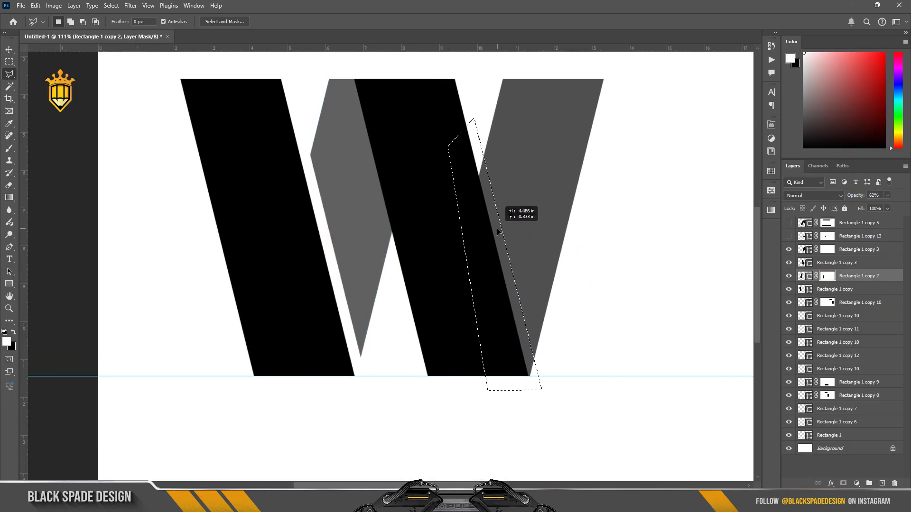
left_click(827, 249)
key("Delete")
key("ctrl+d")
scroll(469, 280, "down", 6)
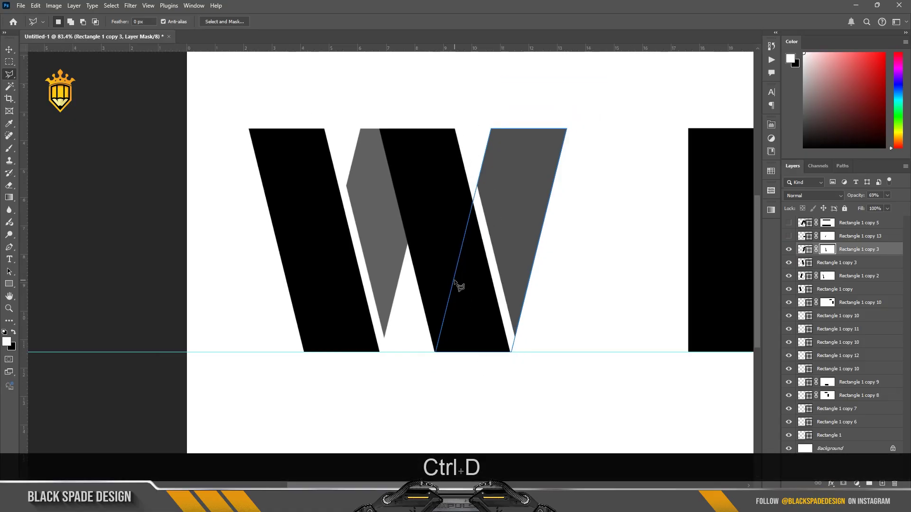
Step: Restore the W's two masked strokes to 100% opacity
left_click(867, 277)
key("0")
scroll(463, 272, "down", 6)
key("v")
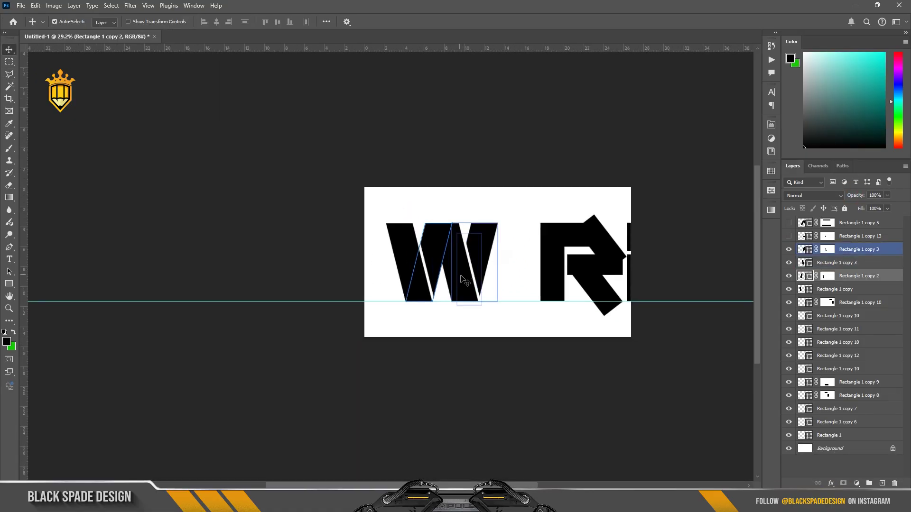
Step: Hide the W and move all parts of the R and the 2 left so both fit on the canvas
scroll(461, 276, "down", 1)
left_click_drag(789, 250, 788, 304)
left_click(833, 436)
left_click(849, 304, "shift")
key("ctrl+t")
left_click_drag(644, 283, 534, 281)
key("Return")
Step: Mask off the part of the R's upper diagonal that sticks out past the right end of its middle bar
left_click(476, 319)
scroll(477, 318, "up", 5)
left_click_drag(473, 222, 522, 233)
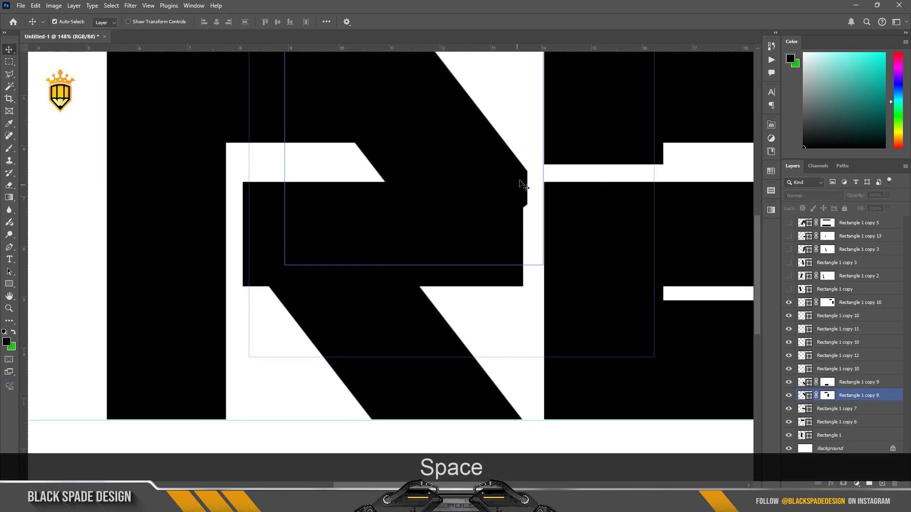
scroll(471, 152, "down", 4)
left_click_drag(471, 152, 472, 184)
left_click(465, 181)
right_click(457, 177)
left_click(463, 181)
left_click(492, 243)
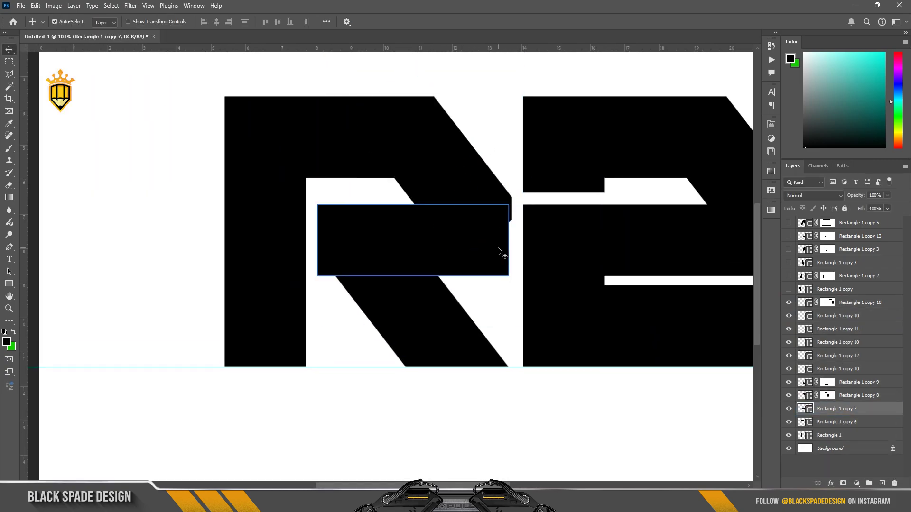
key("ctrl+t")
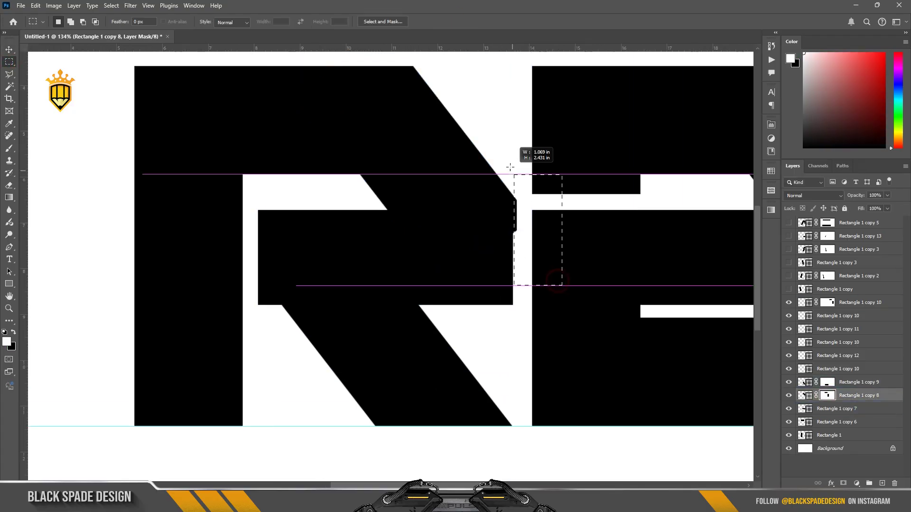
left_click_drag(507, 233, 521, 230)
key("Delete")
left_click(520, 230)
key("v")
scroll(521, 231, "down", 20)
Step: Mask off the part of the 2's diagonal that sticks out past the letter's straight right edge
scroll(682, 239, "up", 13)
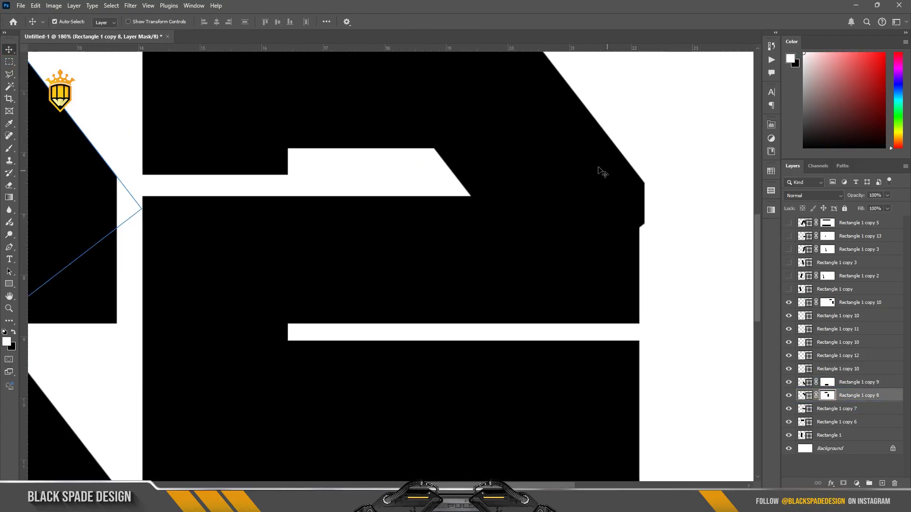
left_click(598, 167)
scroll(599, 167, "down", 4)
left_click_drag(586, 165, 571, 191)
left_click(10, 61)
left_click_drag(655, 277, 599, 162)
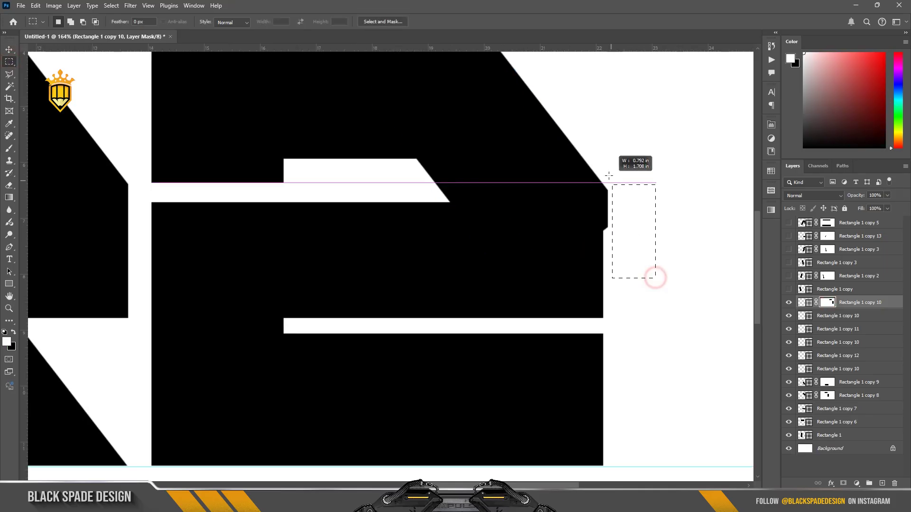
scroll(605, 216, "up", 7)
left_click_drag(605, 216, 609, 219)
key("Delete")
left_click(609, 219)
scroll(609, 219, "down", 20)
key("v")
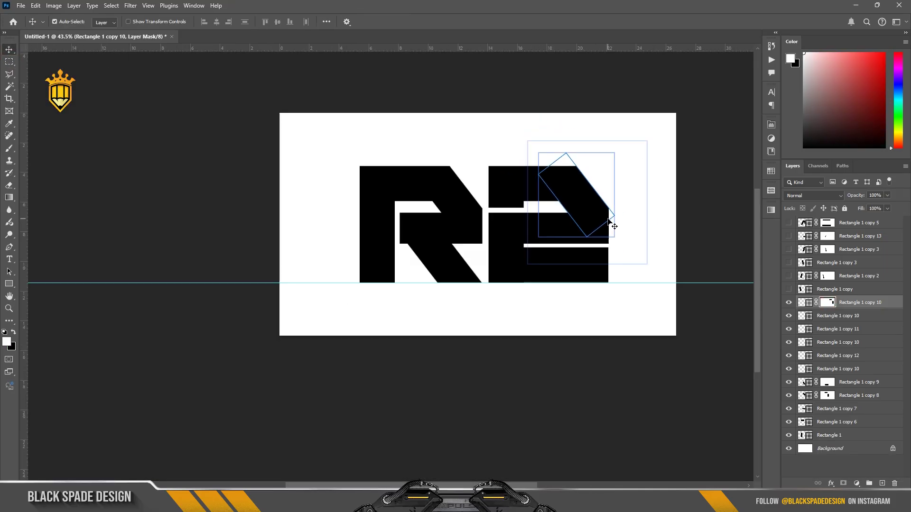
Step: Rasterize all the shape layers that make up the R and the 2
scroll(462, 222, "down", 2)
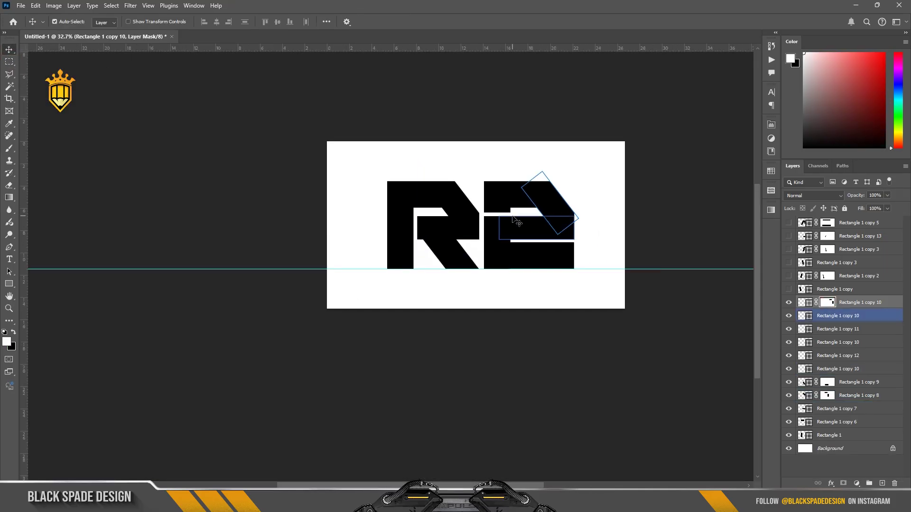
scroll(502, 213, "up", 1)
left_click_drag(683, 150, 337, 295)
right_click(870, 307)
left_click(804, 305)
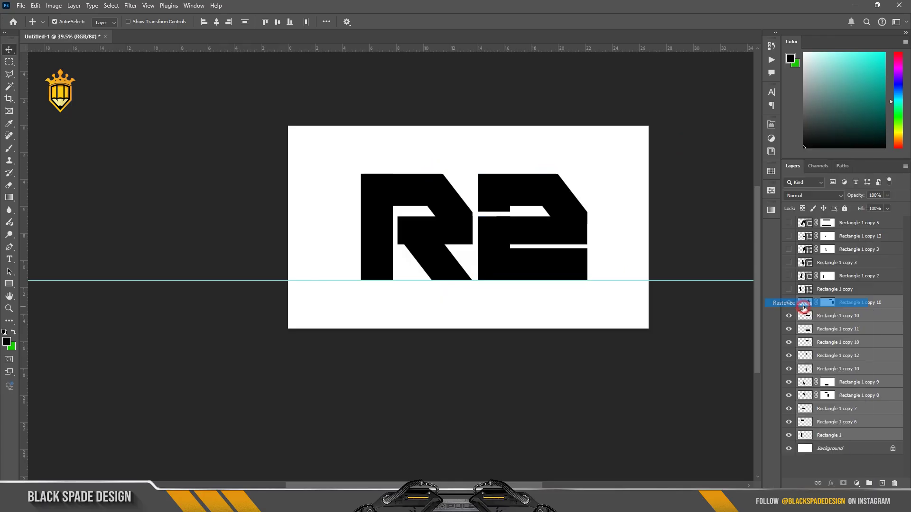
Step: Merge the pieces of the 2 into one layer and the pieces of the R into another
left_click_drag(488, 109, 598, 289)
key("ctrl+e")
left_click_drag(354, 106, 473, 281)
key("ctrl+e")
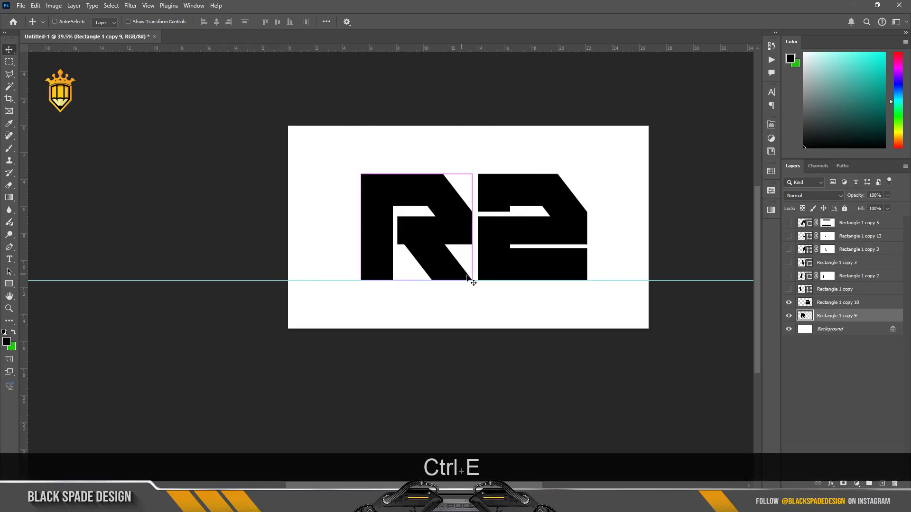
Step: Hide the R and the 2 and show only the A with its crossbar
left_click_drag(788, 315, 789, 249)
mouse_move(789, 249)
left_mouse_down()
mouse_move(789, 289)
mouse_move(789, 227)
left_mouse_up()
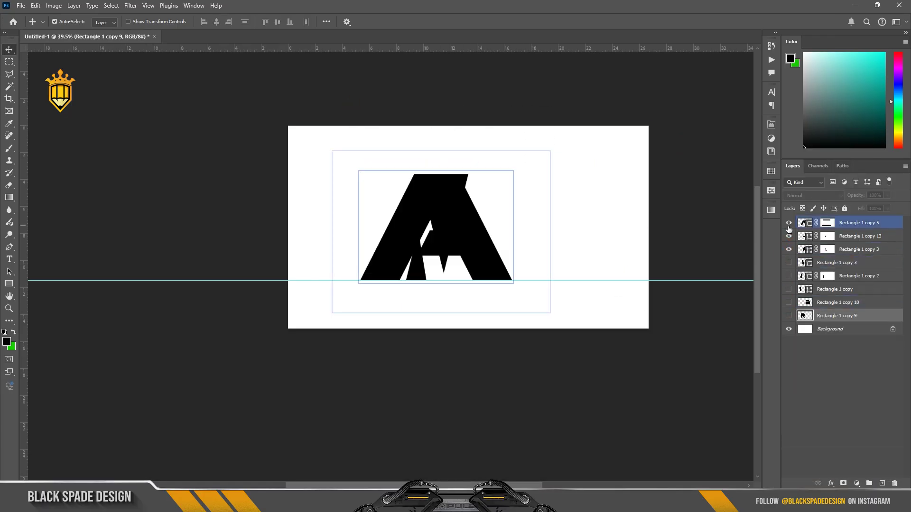
left_click(788, 252)
left_click(846, 224)
left_click(788, 238)
left_click(788, 238)
Step: Rasterize the A's legs and its crossbar and merge them into one layer
scroll(435, 244, "up", 2)
left_click(870, 240, "ctrl")
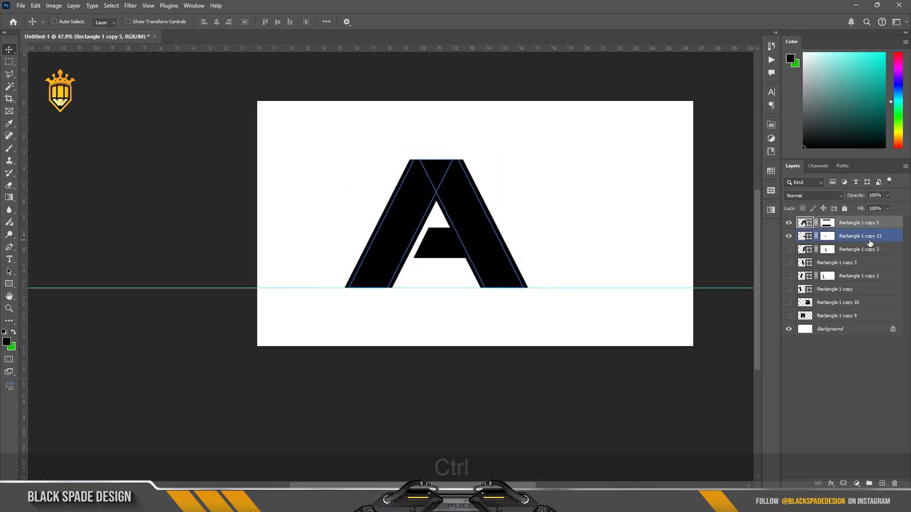
scroll(433, 258, "up", 2)
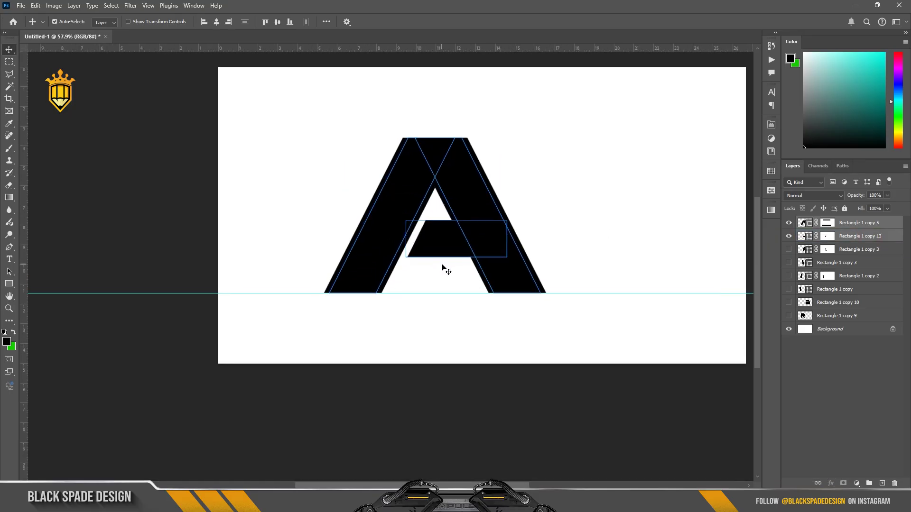
left_click(480, 380)
left_click(433, 240)
left_click(857, 227, "ctrl")
key("ctrl+e")
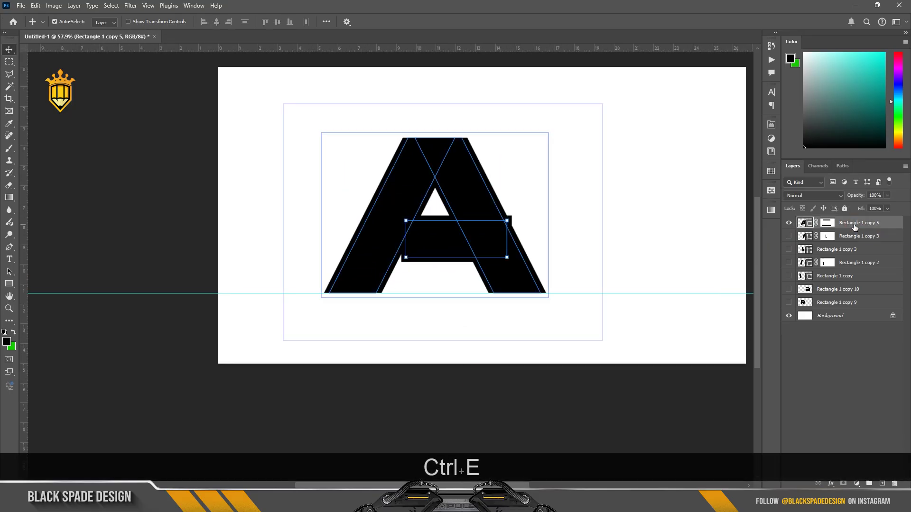
key("ctrl+z")
right_click(854, 235)
left_click(830, 303)
key("ctrl+e")
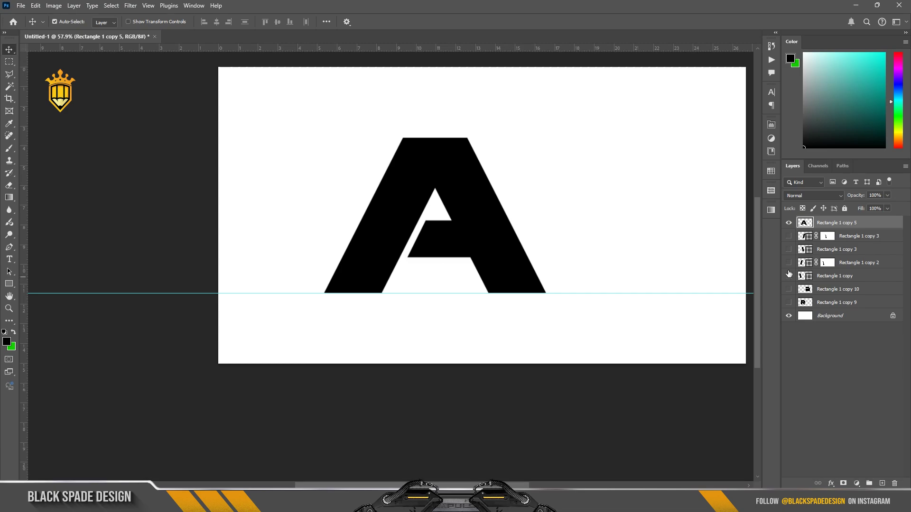
Step: Show the R beside the A and move the R together with the hidden 2 to the right
left_click(788, 289)
left_click(789, 289)
left_click(789, 302)
left_click(825, 306)
left_click(816, 291, "ctrl")
key("ctrl+t")
left_click_drag(373, 250, 564, 250)
key("Return")
Step: Lower the R layer's opacity to 75% and nudge the R to the right where its stem overlaps the A's leg
left_click(821, 305)
left_click_drag(857, 196, 845, 197)
scroll(612, 230, "up", 2)
key("Left")
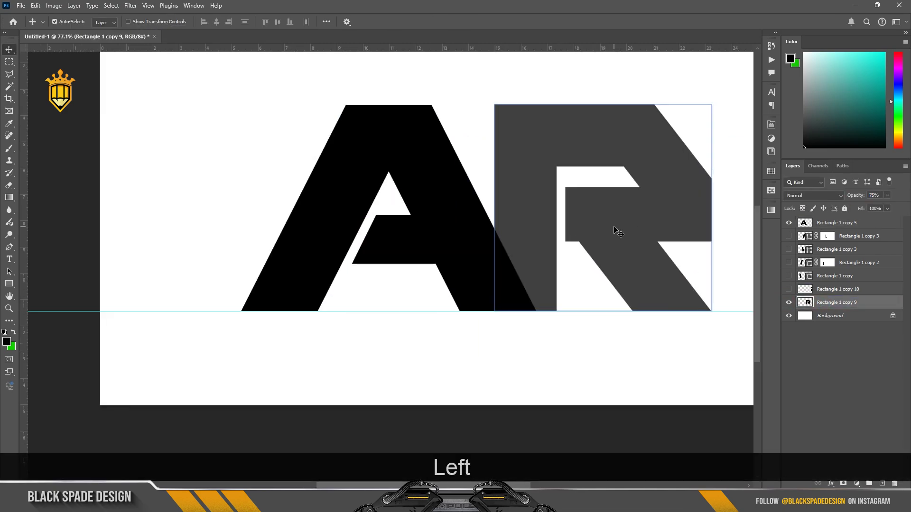
key("Right")
key("Right")
key("Right")
key("Right")
key("Right")
key("Right")
key("Right")
key("Right")
key("Right")
key("Right")
key("Right")
key("Right")
key("Right")
key("Right")
key("Right")
key("Right")
key("Right")
key("Right")
key("Right")
key("Right")
key("Right")
key("Right")
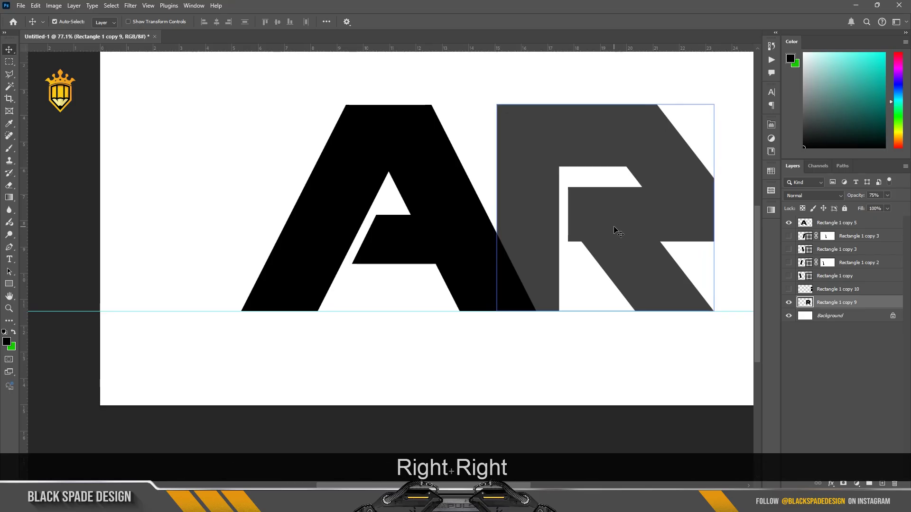
Step: Mask off the R's lower stem along a diagonal parallel to the A's leg and restore the R's opacity to 100%
left_click(9, 74)
left_click(843, 484)
scroll(499, 218, "up", 4)
left_click_drag(498, 219, 385, 205)
left_click(380, 194)
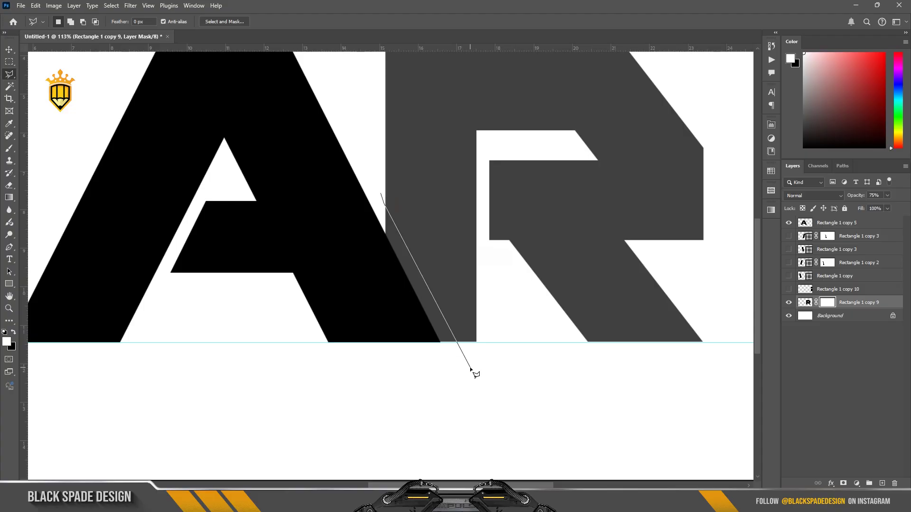
left_click(381, 194)
key("ctrl+BackSpace")
key("ctrl+d")
key("v")
scroll(469, 334, "up", 5)
key("Down")
scroll(468, 334, "down", 10)
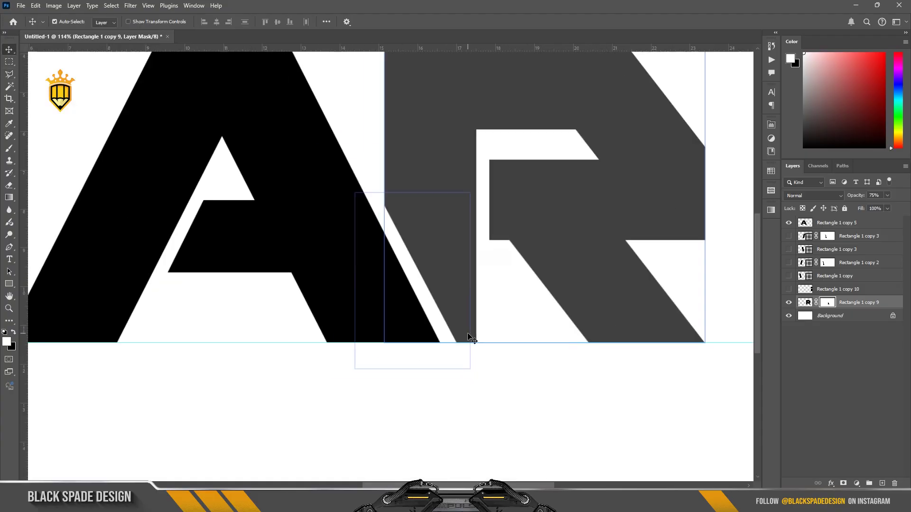
left_click_drag(861, 195, 910, 210)
scroll(440, 253, "down", 9)
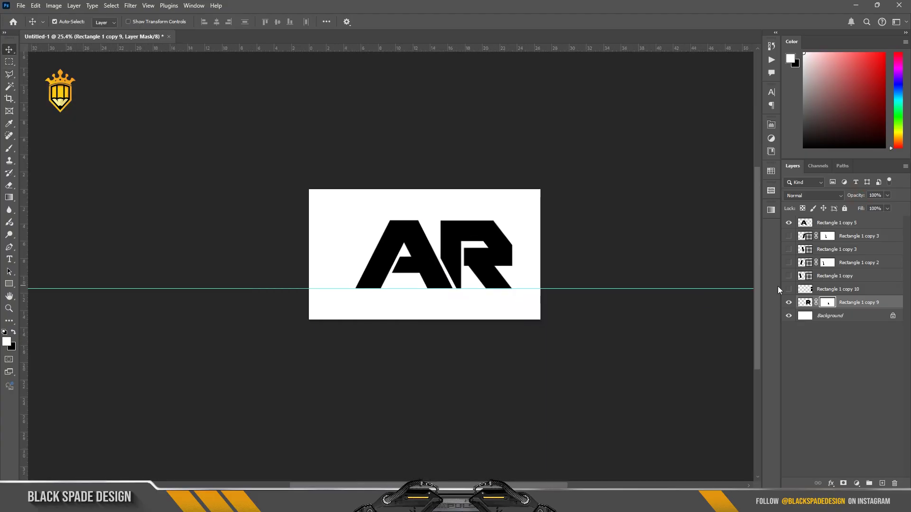
Step: Hide the A and the R and show only the four pieces of the W
left_click(788, 302)
left_click(788, 275)
left_click(788, 262)
left_click(788, 236)
left_click(788, 223)
left_click(788, 250)
Step: Merge the four masked pieces of the W into one layer
left_click(854, 237)
left_click(850, 276, "shift")
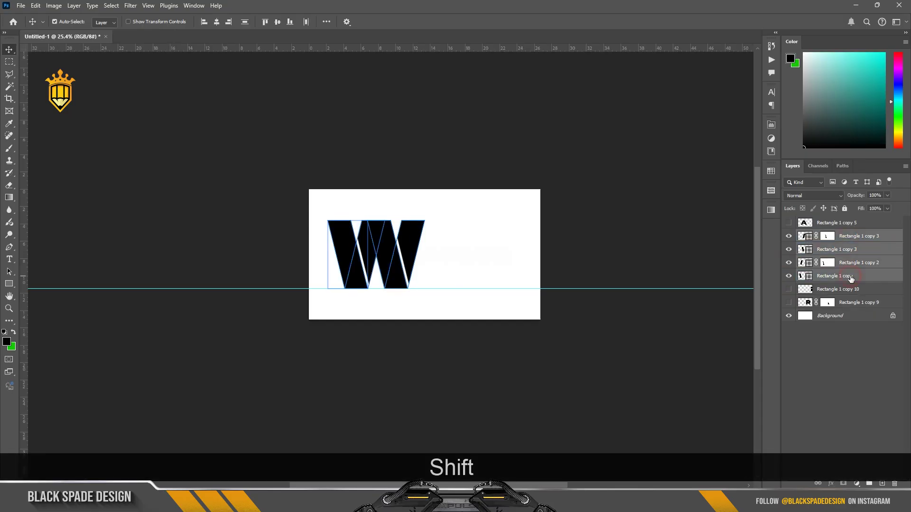
right_click(850, 276)
left_click(789, 303)
key("ctrl+e")
Step: Show all four letter layers together: W, A, R and 2
left_click(788, 235)
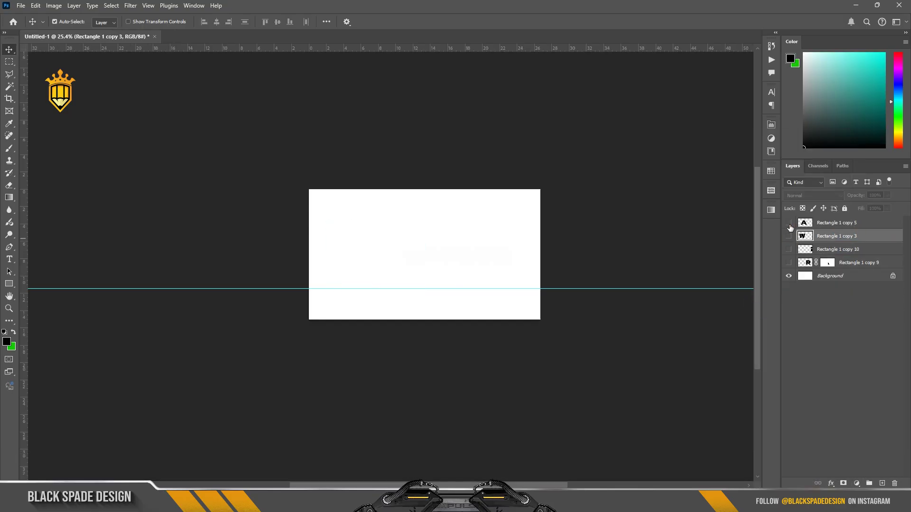
left_click(789, 223)
left_click(789, 262)
left_click(788, 250)
left_click(789, 236)
Step: Scale down the four letters together and reposition them inside the canvas
left_click(845, 223)
left_click(854, 262, "shift")
key("ctrl+t")
scroll(449, 240, "up", 4)
left_click_drag(653, 212, 529, 233)
key("Return")
Step: Move the W left and fine-tune its position so a narrow gap separates it from the A
scroll(416, 259, "up", 4)
left_click_drag(291, 266, 215, 265)
scroll(313, 280, "up", 4)
key("Left")
key("Left")
key("Left")
key("Left")
key("Left")
key("Left")
key("Left")
key("Left")
key("Left")
key("Left")
key("Left")
key("Left")
key("Left")
key("Left")
key("Left")
key("Left")
key("Left")
key("Left")
key("Left")
key("Left")
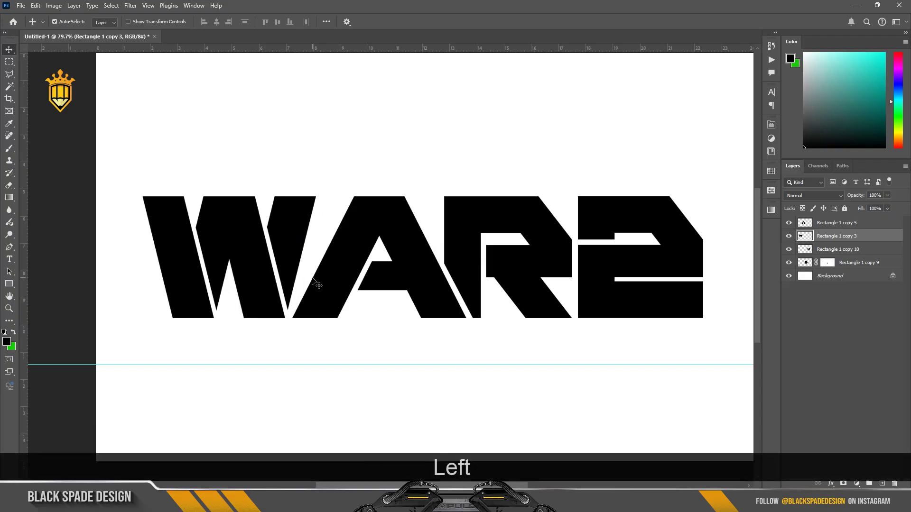
Step: Nudge the 2 to the right to widen its gap from the R
scroll(312, 280, "down", 4)
left_click(505, 277)
key("Right")
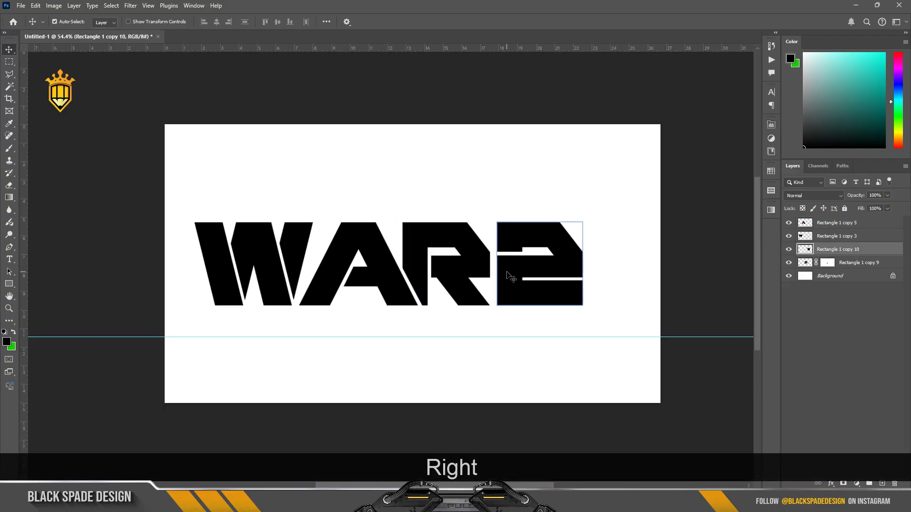
scroll(506, 278, "up", 1)
key("Right")
key("Right")
key("Right")
key("Right")
key("Right")
scroll(301, 267, "down", 2)
left_click(313, 280)
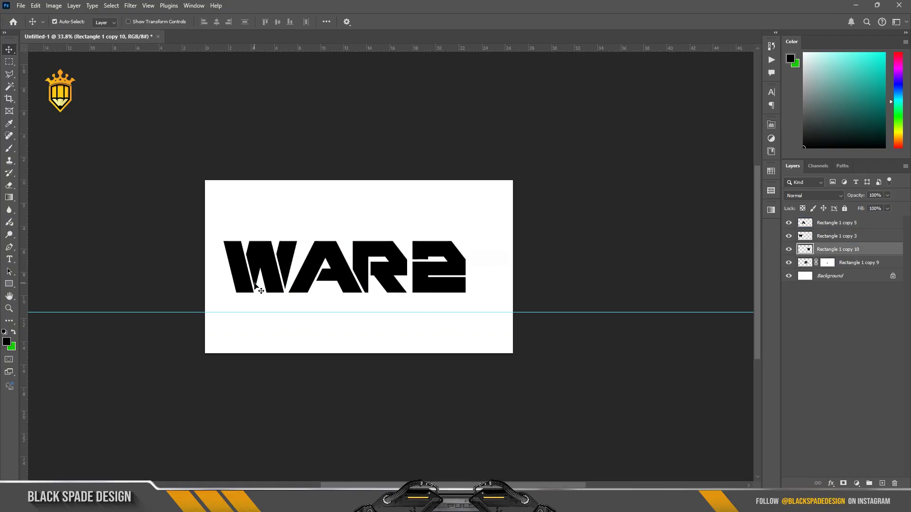
scroll(296, 279, "down", 2)
key("Right")
key("Right")
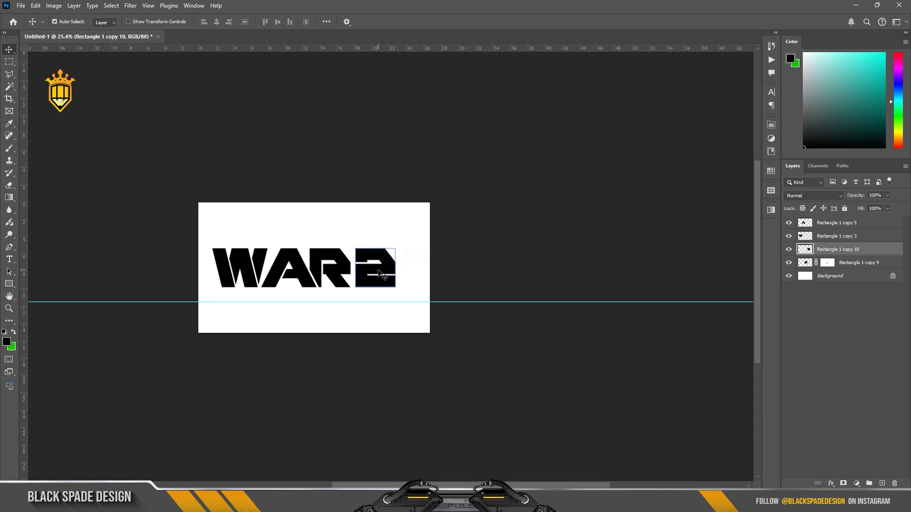
Step: Shift the WAR2 lettering slightly to the right, closer to the canvas centre
scroll(306, 271, "up", 6)
scroll(417, 286, "up", 7)
left_click_drag(174, 242, 427, 267)
scroll(421, 269, "down", 4)
left_click(582, 267)
scroll(371, 270, "down", 5)
scroll(371, 270, "up", 5)
Step: Duplicate the four letter layers, merge one set into a single WAR2 layer and hide the separate letters
left_click(837, 222)
left_click(850, 263, "shift")
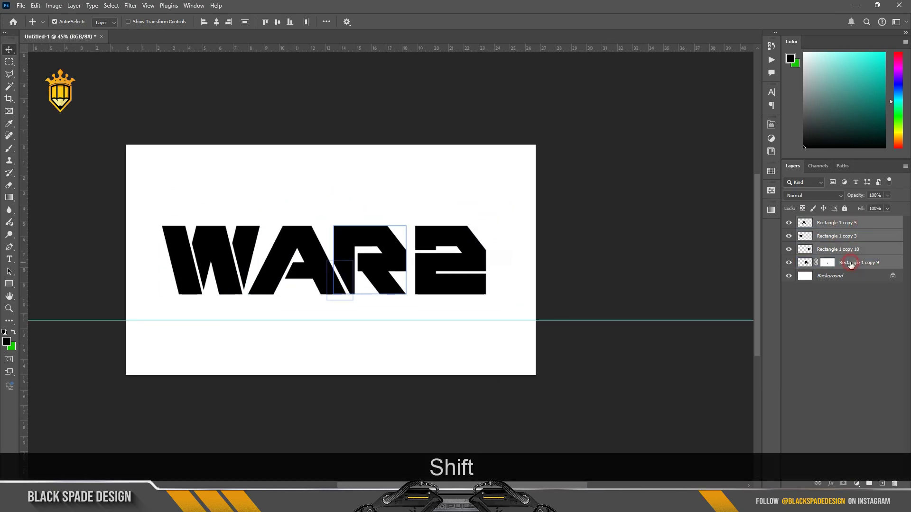
key("ctrl+j")
key("ctrl+e")
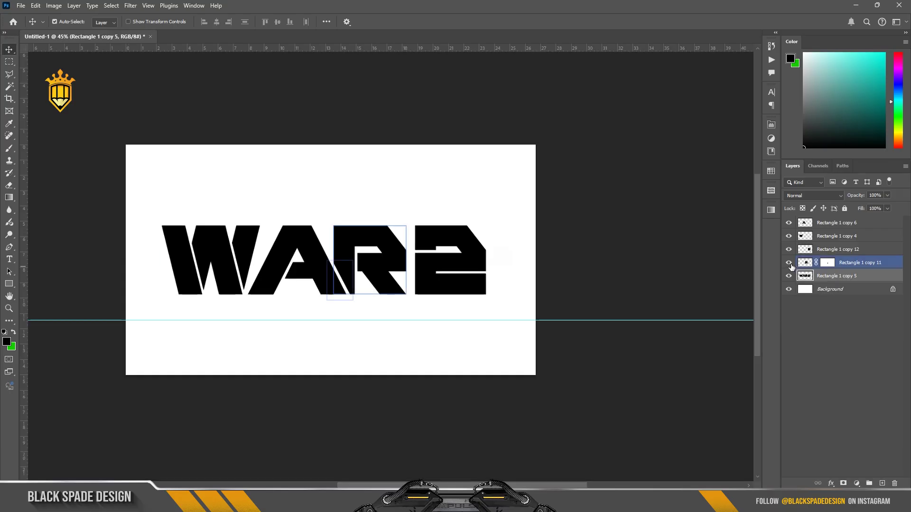
scroll(300, 265, "up", 5)
left_click_drag(300, 266, 342, 269)
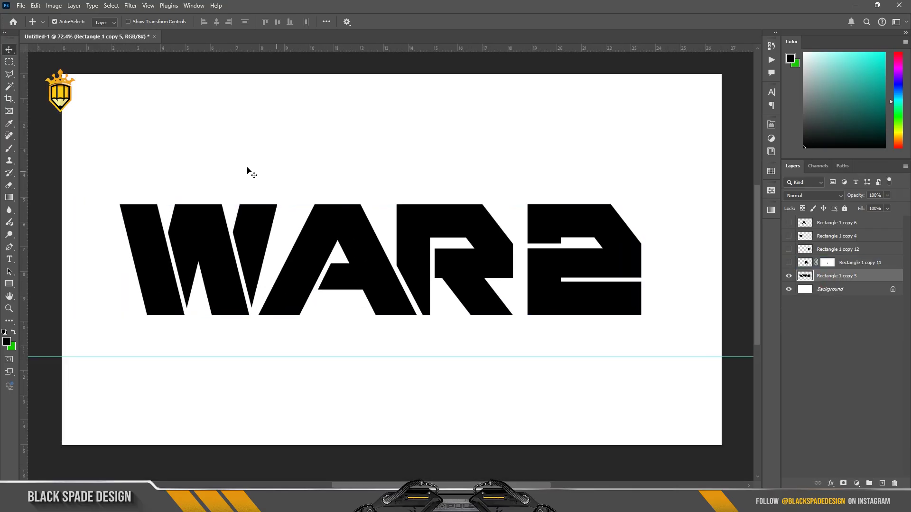
scroll(248, 170, "down", 1)
Step: Hide the merged WAR2 layer and show the four separate letter layers
left_click(789, 276)
left_click_drag(789, 262, 788, 223)
left_click(603, 258)
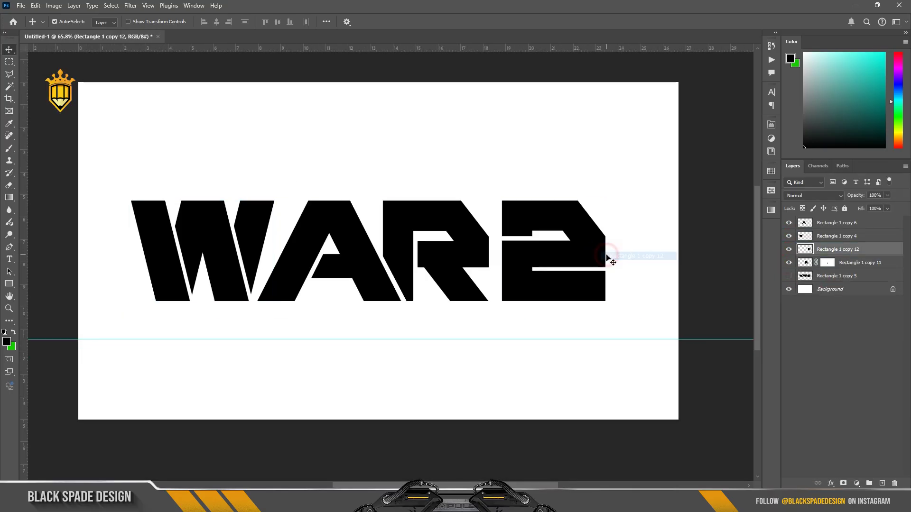
Step: Move the 2's layer below the R's layer and merge the W, A and R into one layer
left_click_drag(829, 250, 828, 266)
left_click(847, 250)
left_click(847, 226, "shift")
key("ctrl+e")
Step: Show the merged WAR2 layer again and select it
left_click(789, 249)
left_click(828, 249)
left_click_drag(789, 236, 788, 223)
left_click(132, 8)
left_click(132, 7)
scroll(277, 273, "up", 4)
scroll(375, 221, "down", 4)
Step: Switch to File Explorer and place the wall-texture image from the thug life folder into the document, scaled to about 40.63%
left_click(428, 498)
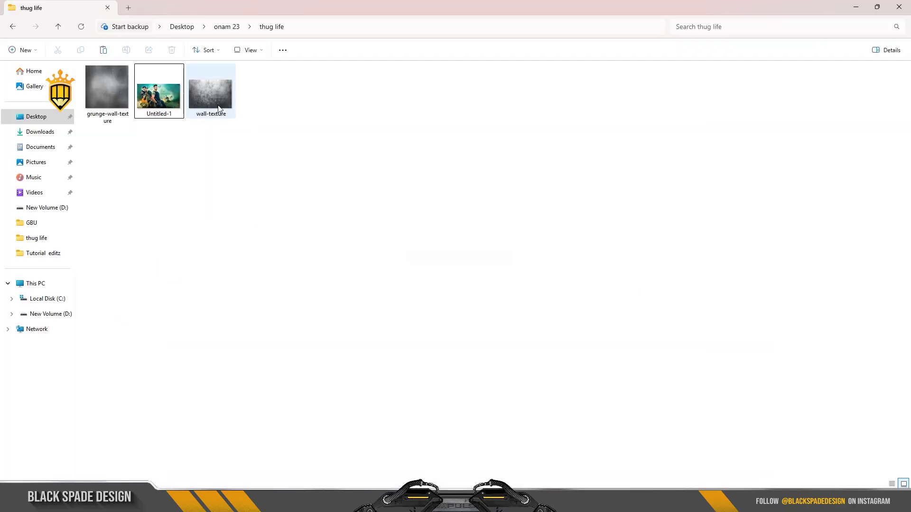
left_click_drag(217, 106, 462, 266)
scroll(462, 266, "down", 4)
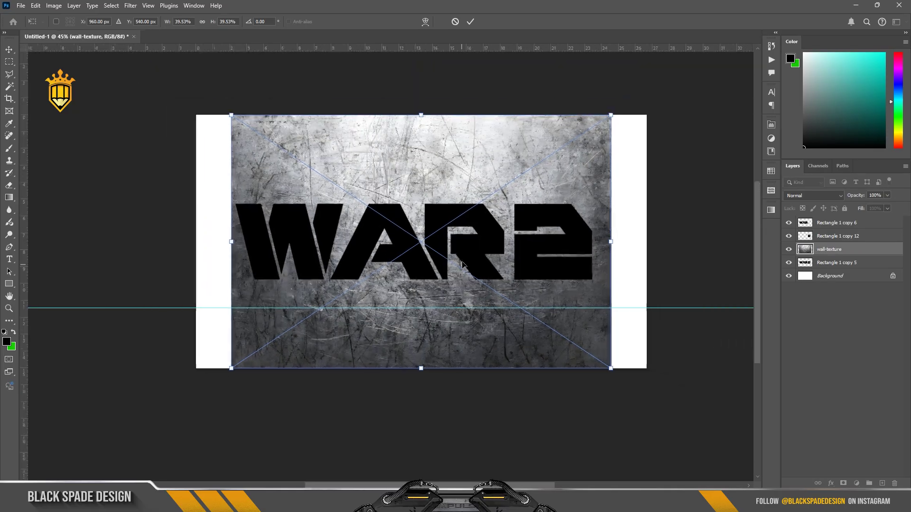
left_click_drag(598, 130, 606, 129)
key("Return")
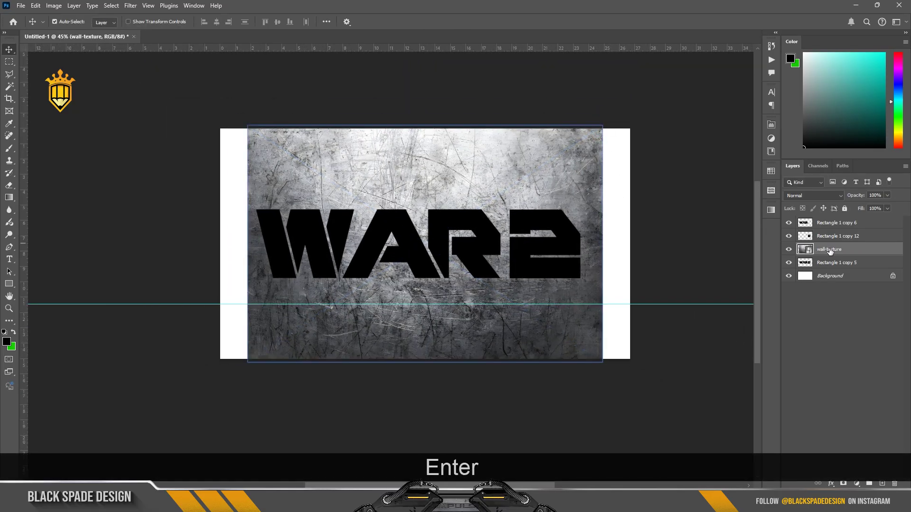
Step: Move the wall texture above all layers, hide the merged WAR2 layer and clip the texture to the WAR letters
left_click_drag(829, 250, 821, 218)
left_click(789, 262)
right_click(849, 223)
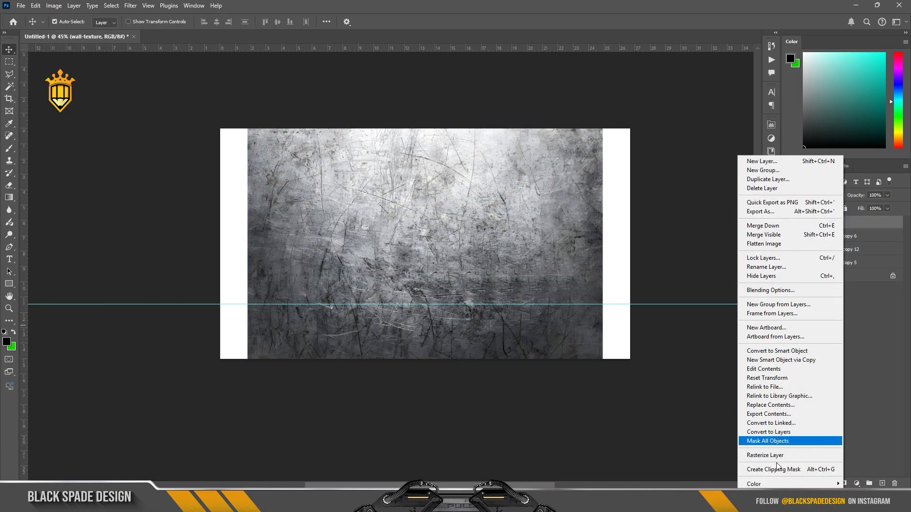
left_click(778, 471)
Step: Move the clipped wall texture down and slightly left, to about X 940 px and Y 619 px
scroll(375, 243, "up", 2)
key("ctrl+t")
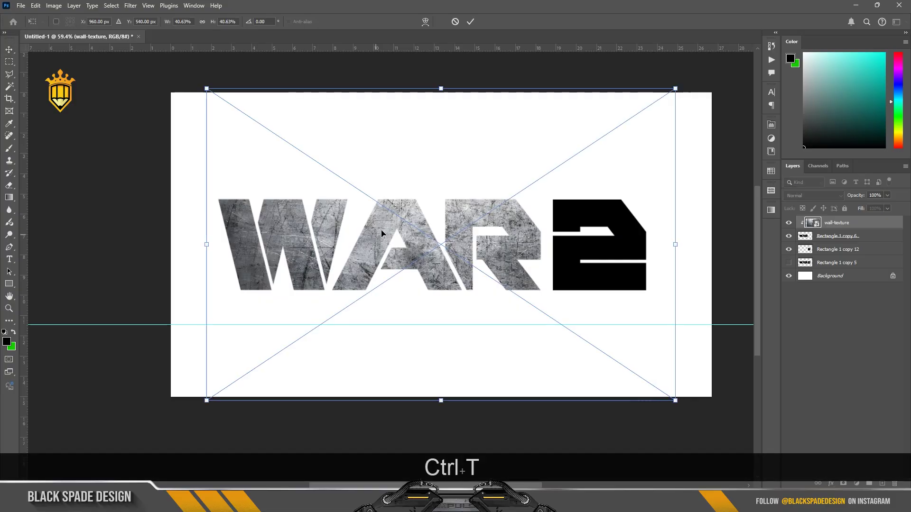
left_click_drag(381, 229, 383, 249)
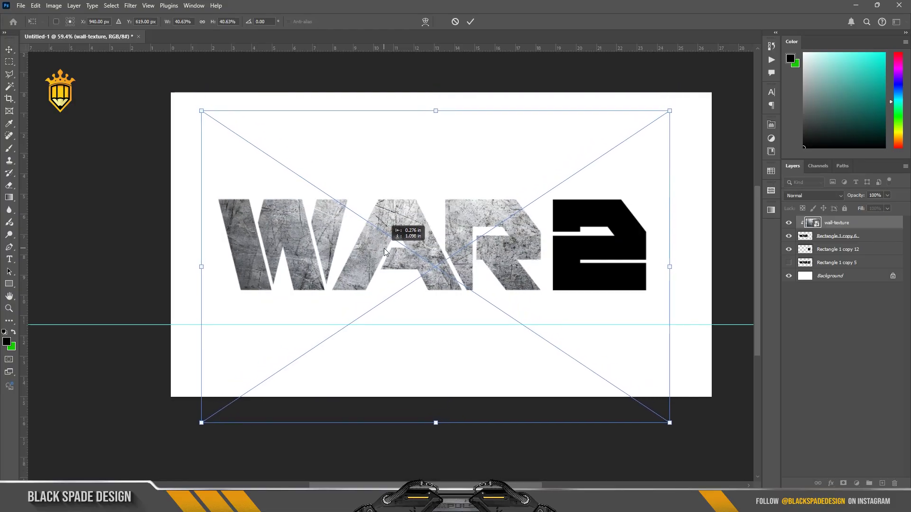
key("Return")
Step: Copy the wall texture above the 2's layer, clip the copy to the 2 and select the 2's layer
left_click_drag(840, 224, 840, 250)
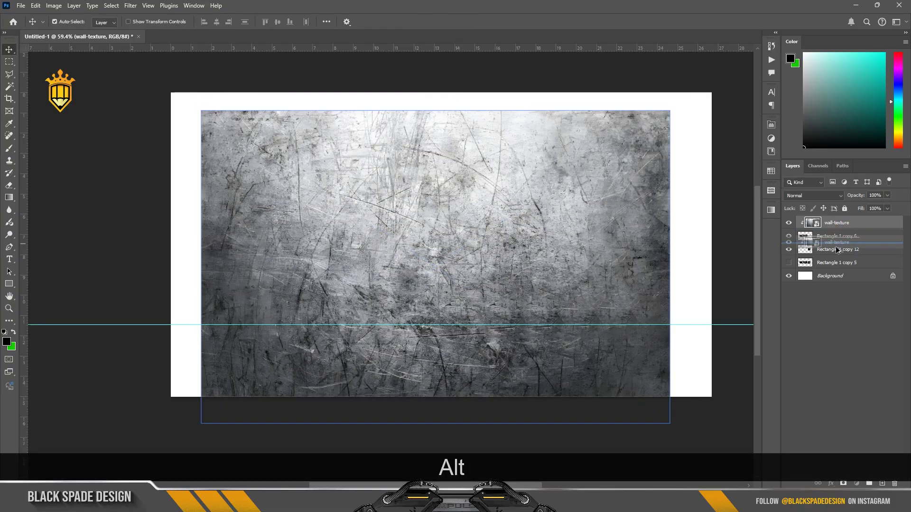
right_click(840, 249)
left_click(792, 468)
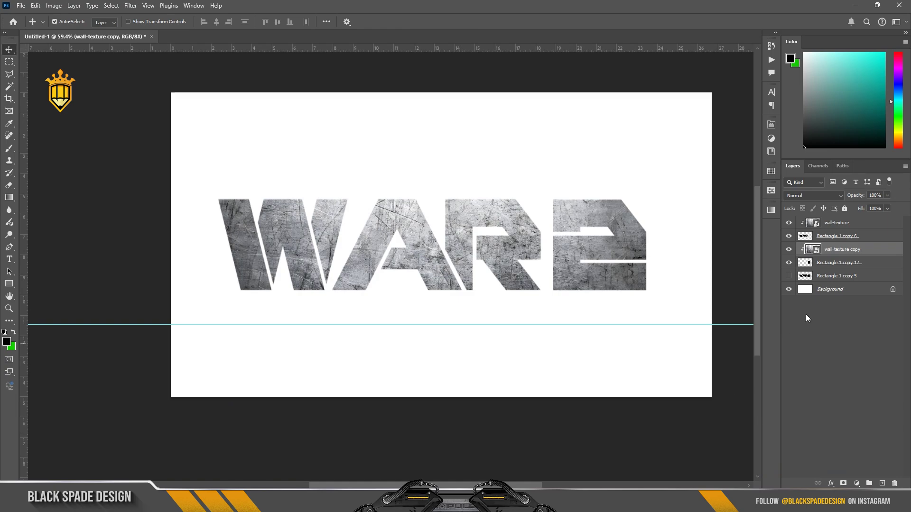
left_click(818, 264)
scroll(466, 307, "down", 3)
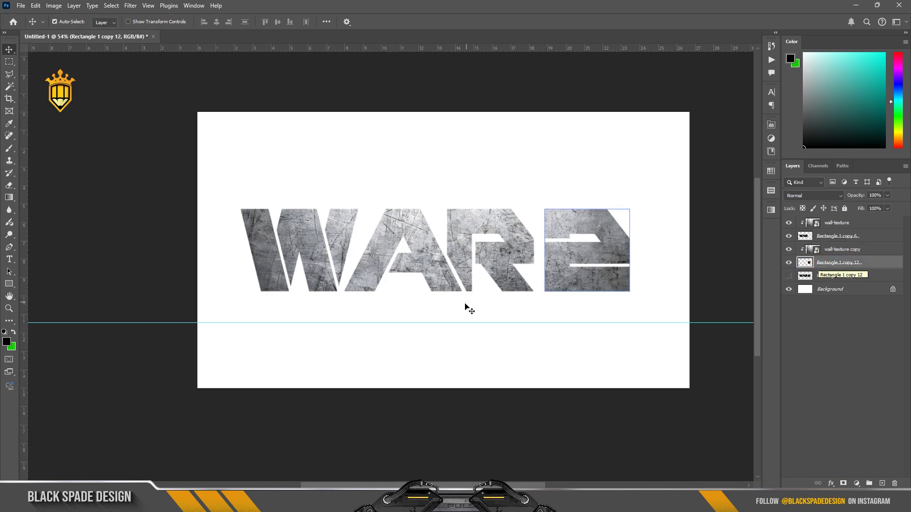
scroll(458, 301, "up", 2)
Step: Copy the wall texture above the merged WAR2 layer, show that layer and hide the separate letters and their textures
left_click_drag(820, 224, 796, 283)
left_click(789, 289)
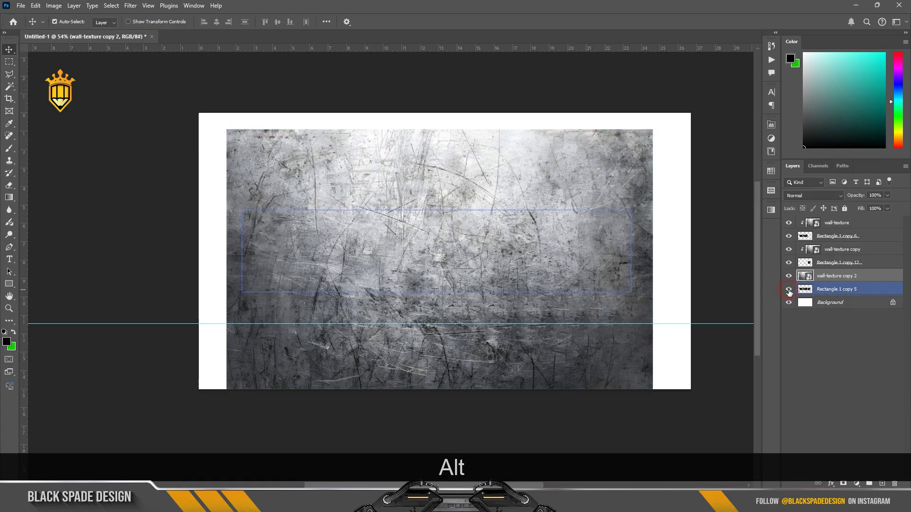
left_click_drag(789, 223, 789, 277)
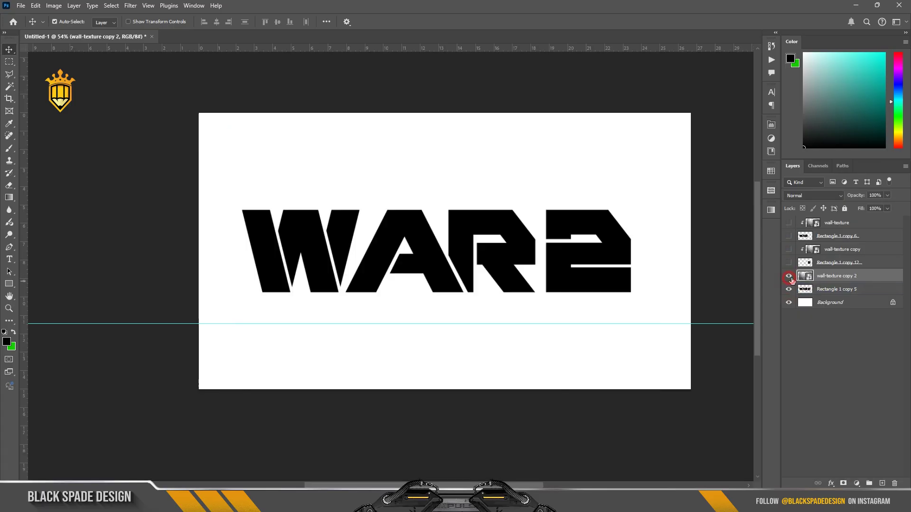
Step: Clip the texture copy to the merged WAR2 lettering and merge both into one layer
right_click(834, 276)
left_click(778, 472)
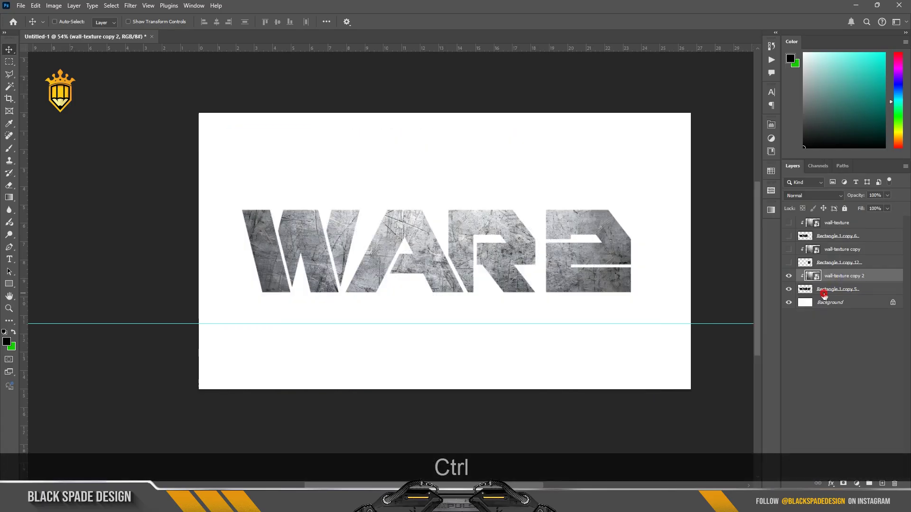
key("ctrl+e")
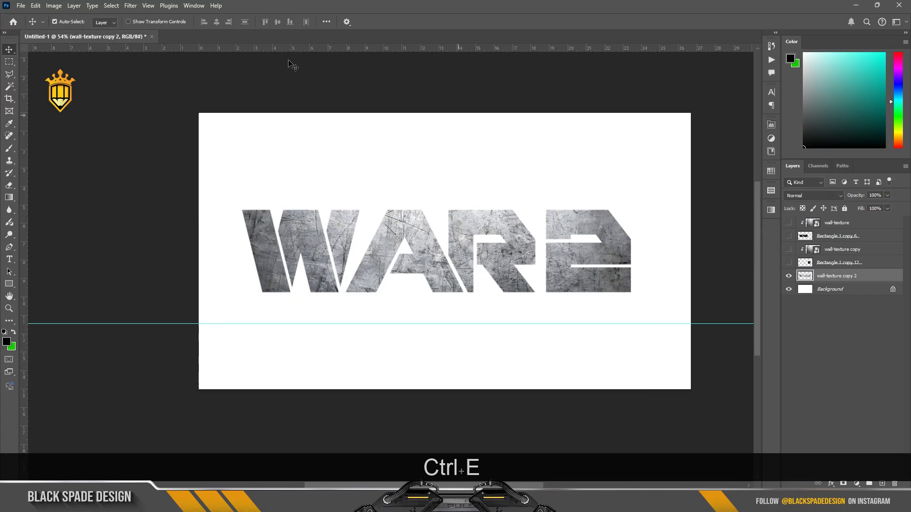
Step: Convert the merged, textured WAR2 layer to a smart object
left_click(131, 6)
left_click(825, 276)
right_click(825, 276)
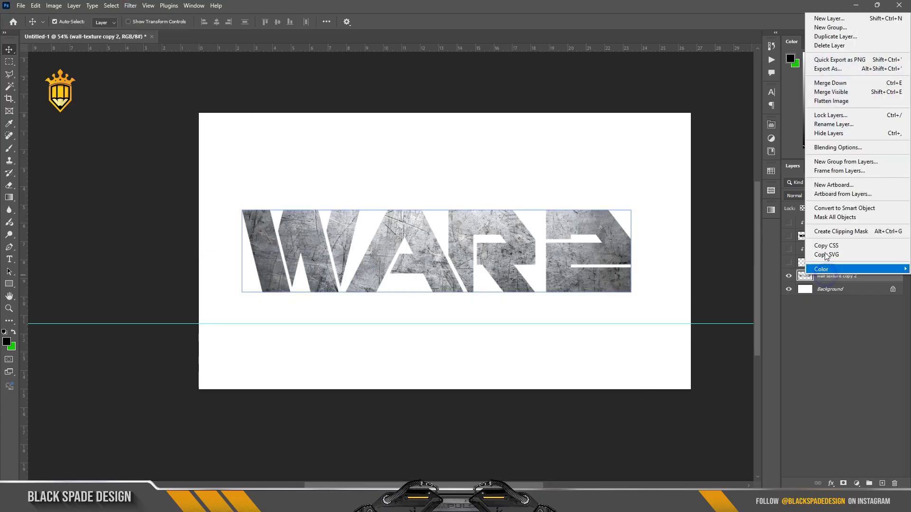
left_click(841, 208)
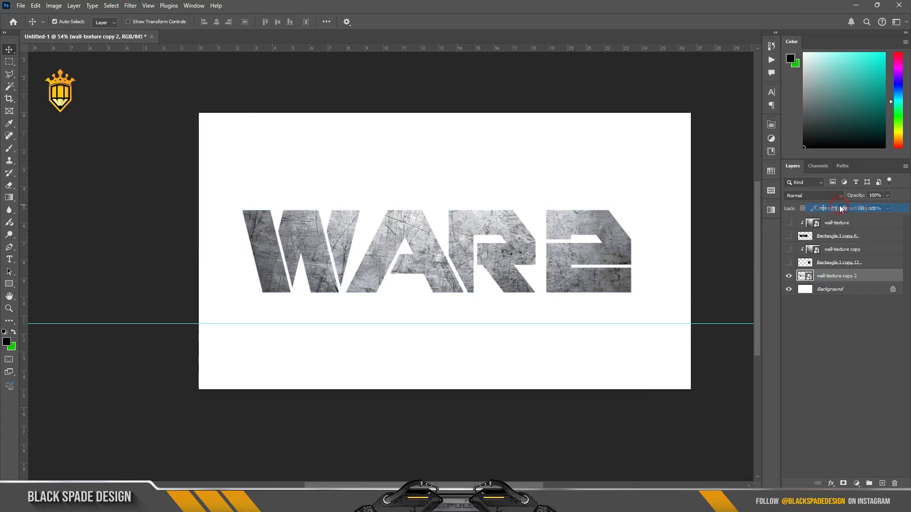
Step: Open the Alien Skin Eye Candy 7 filter on the WAR2 smart object and choose its Extrude effect
left_click(130, 7)
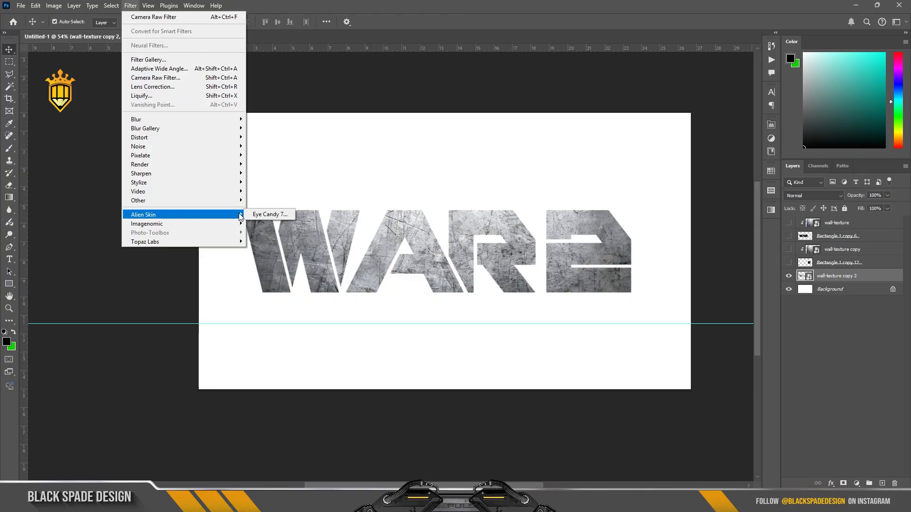
left_click(256, 214)
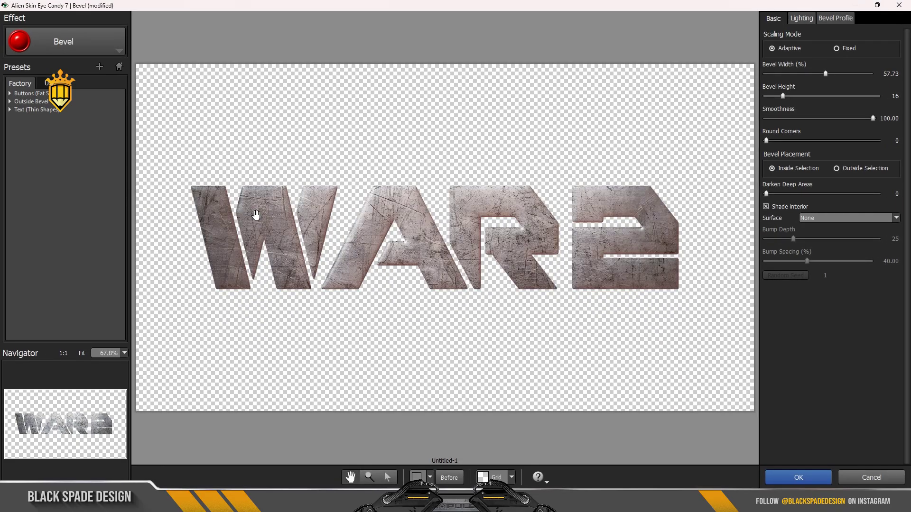
mouse_move(103, 47)
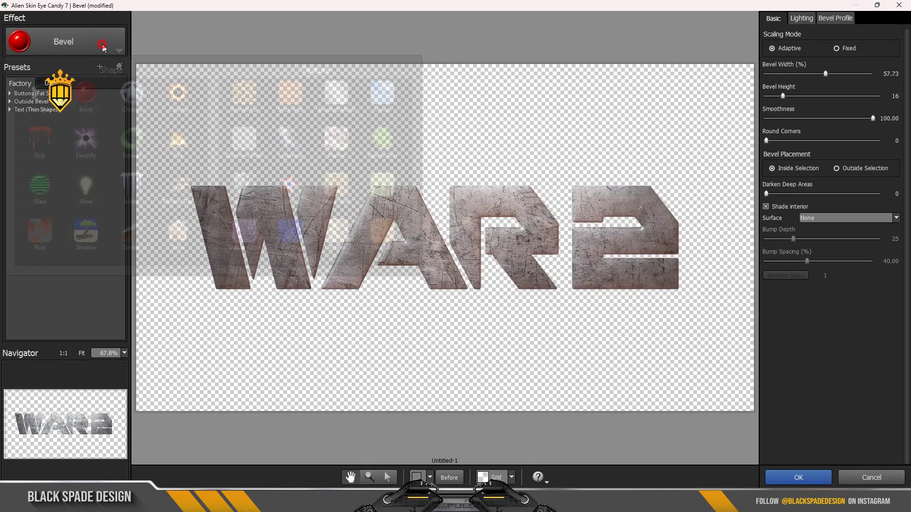
left_click(130, 140)
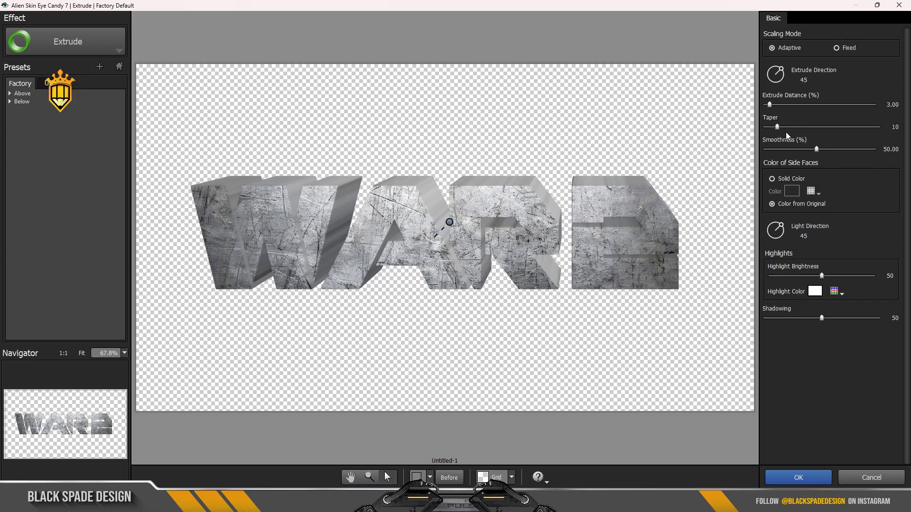
Step: Set the extrude direction to 0, distance to 0%, taper to 17, highlight brightness to 0 and shadowing to 100
type("0")
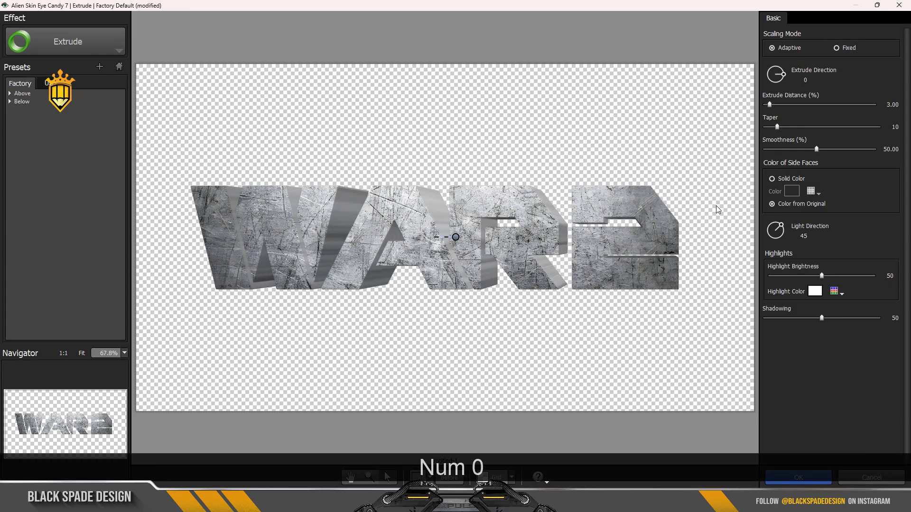
left_click_drag(770, 106, 786, 132)
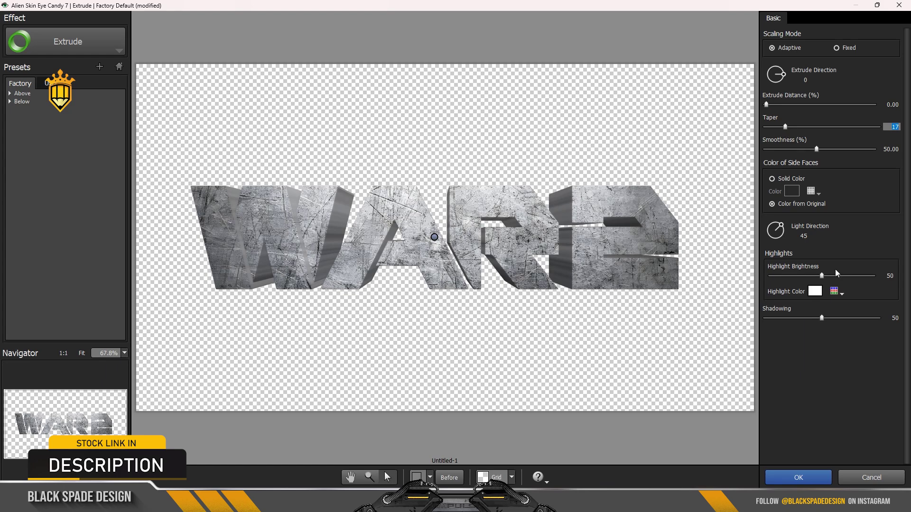
left_click_drag(778, 277, 770, 277)
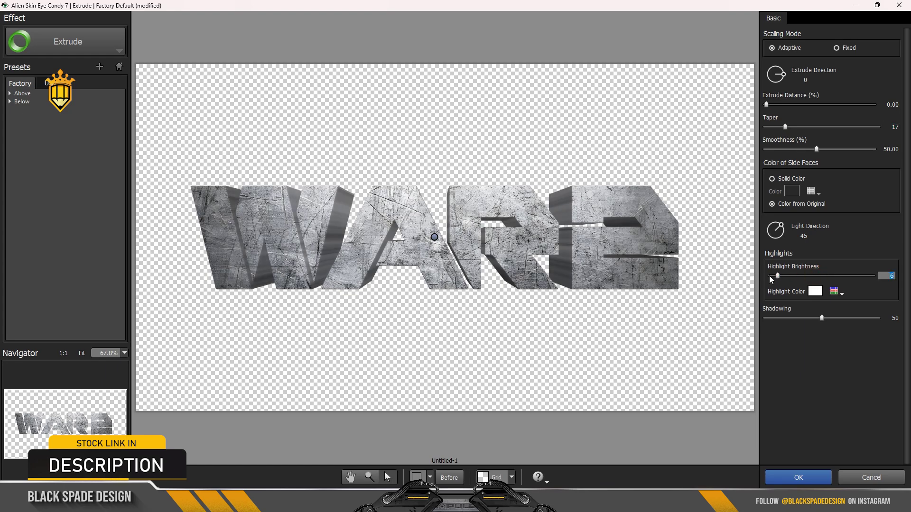
mouse_move(818, 322)
left_mouse_down()
mouse_move(789, 322)
mouse_move(874, 322)
left_mouse_up()
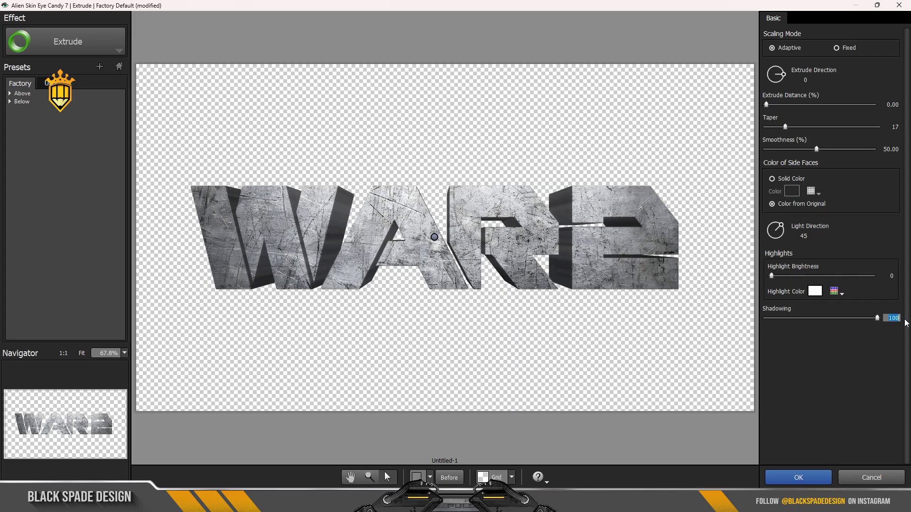
Step: Set the extrude direction to 270, distance to 6.80%, taper to 53 and smoothness to about 36%, and apply the filter
left_click_drag(787, 128, 789, 128)
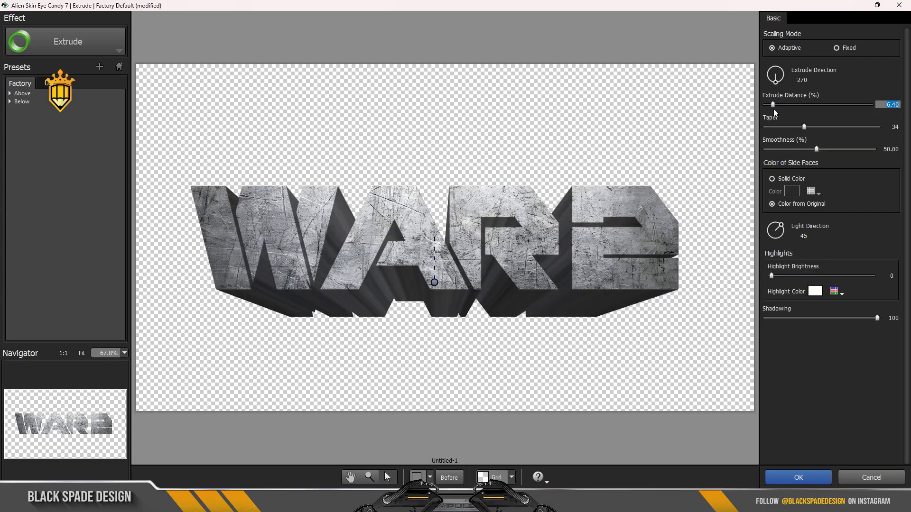
left_click_drag(803, 131, 826, 131)
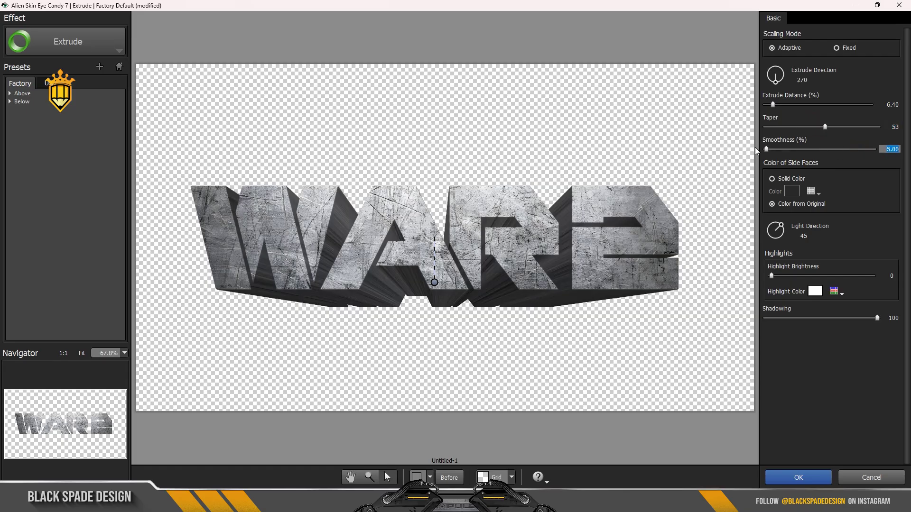
left_click_drag(772, 105, 774, 105)
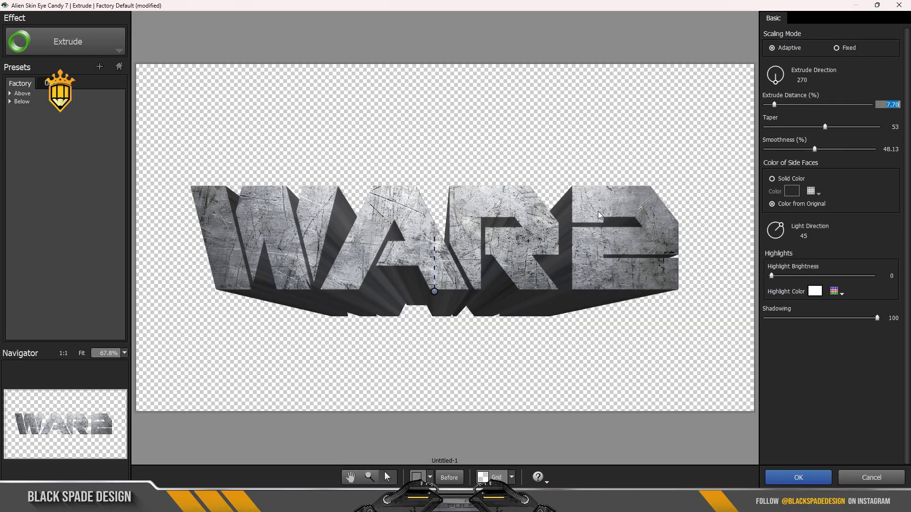
left_click_drag(775, 108, 773, 107)
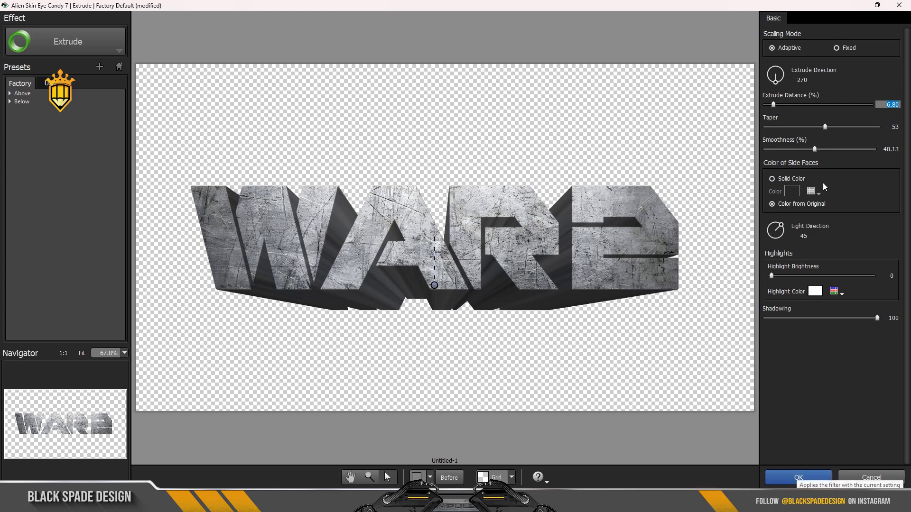
left_click_drag(814, 150, 809, 150)
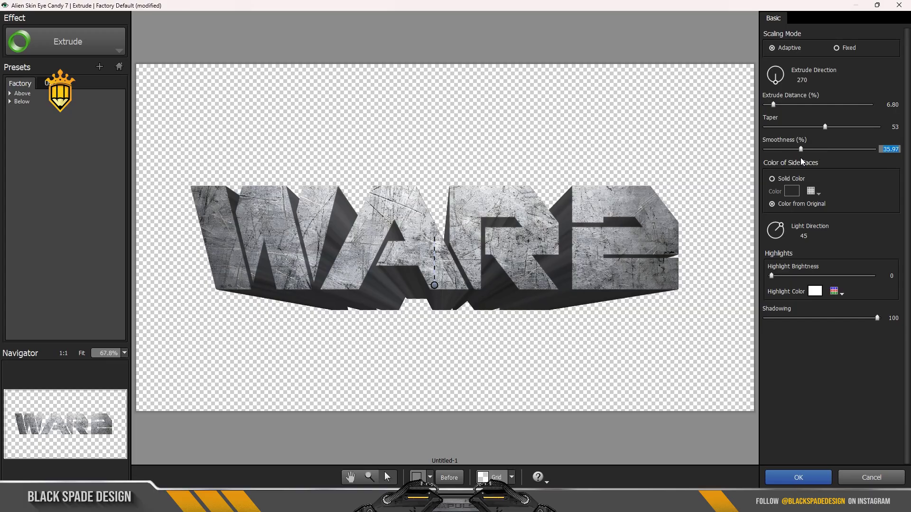
left_click(799, 477)
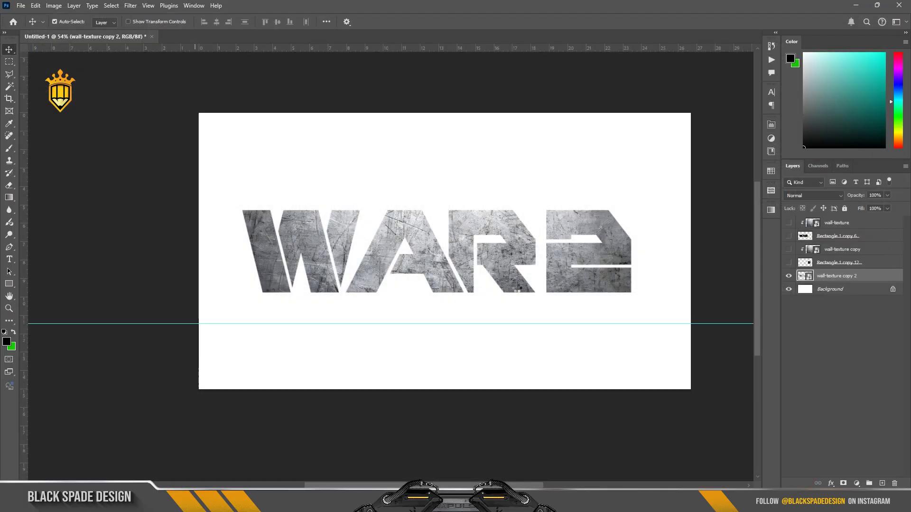
scroll(427, 269, "up", 2)
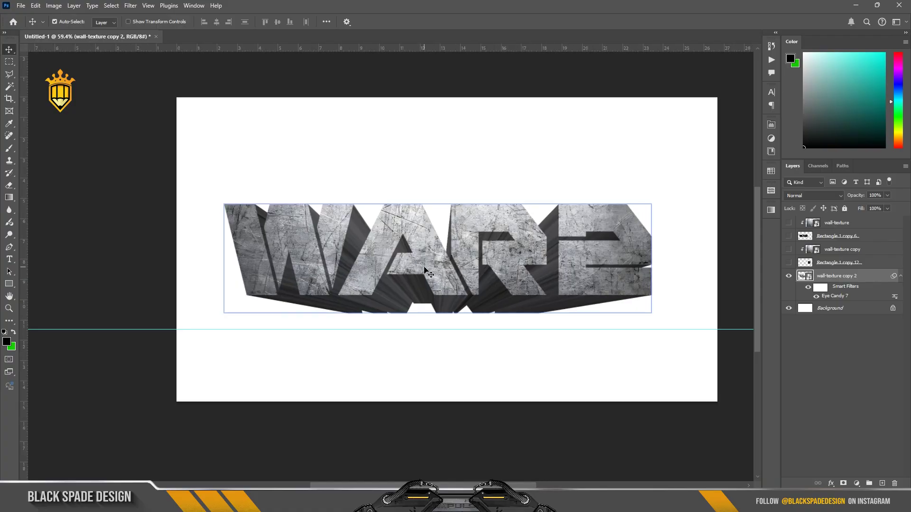
scroll(427, 269, "down", 2)
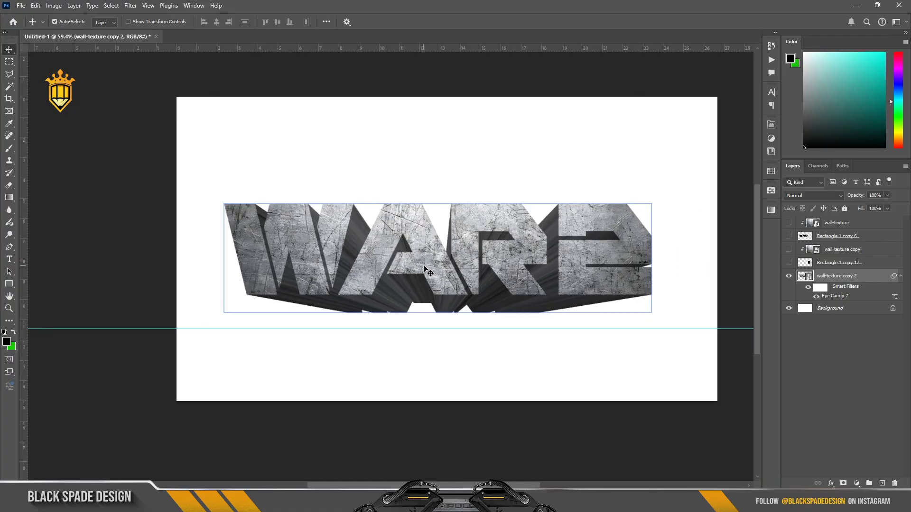
Step: Show the WAR letters layer and its clipped wall texture and convert both into one smart object
left_click(789, 236)
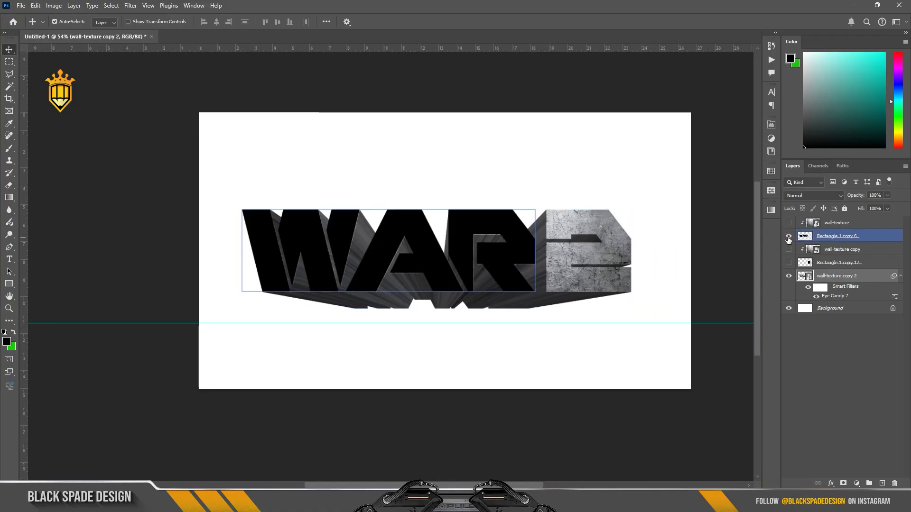
left_click(788, 223)
left_click(837, 223)
left_click(845, 238, "shift")
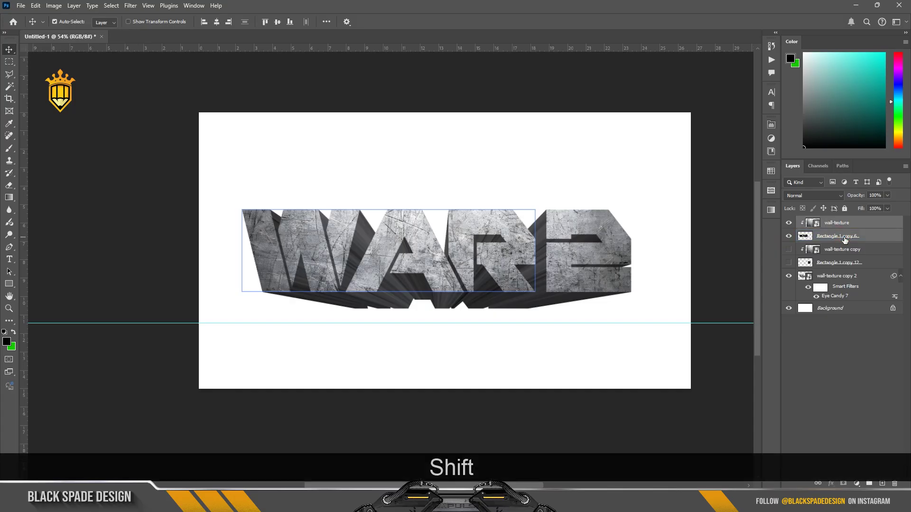
right_click(844, 237)
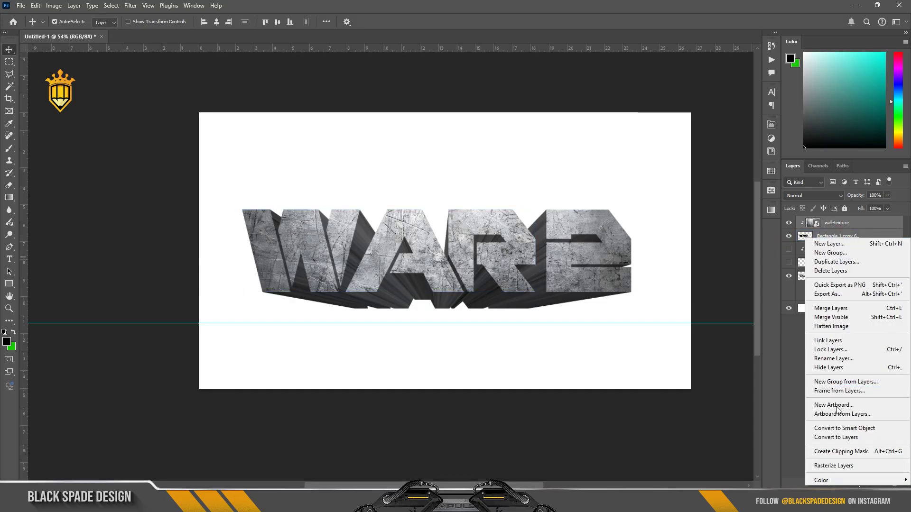
left_click(838, 429)
Step: Show the 2's layer with its clipped wall texture and convert both into one smart object
left_click(788, 237)
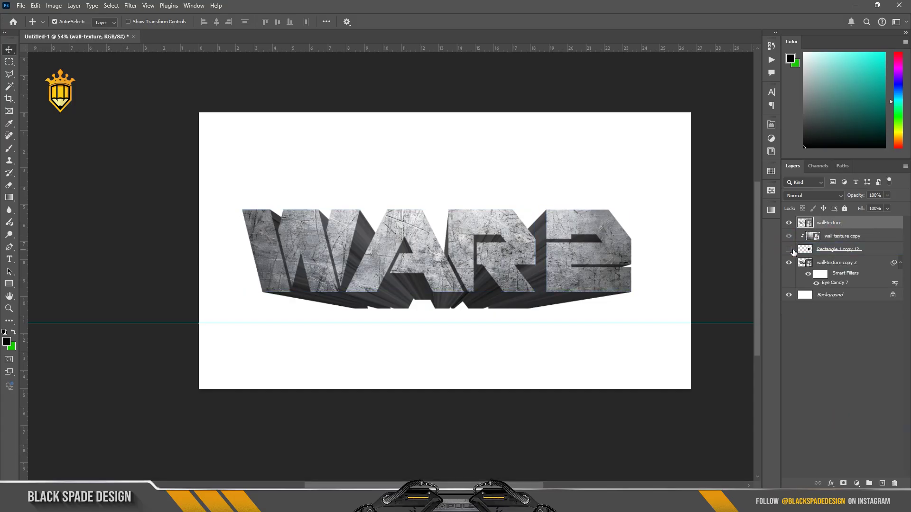
left_click(823, 250)
left_click(842, 238, "ctrl")
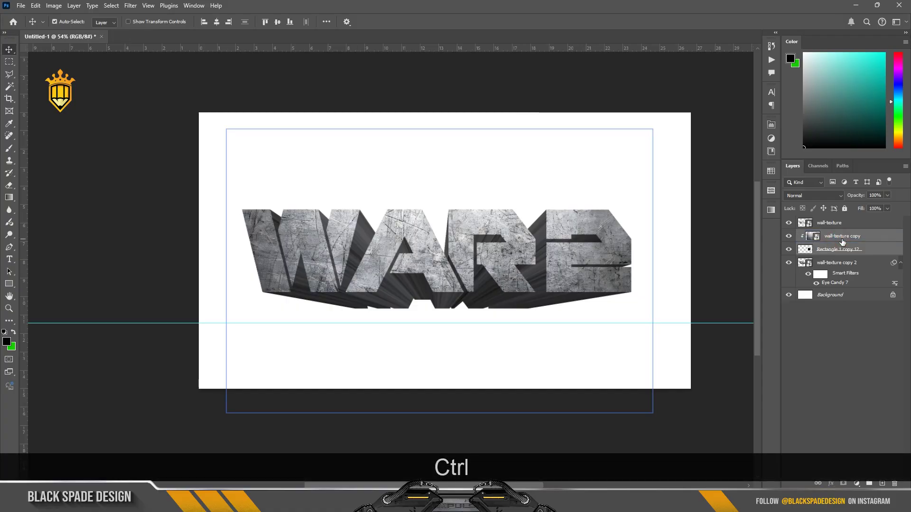
right_click(853, 243)
left_click(796, 415)
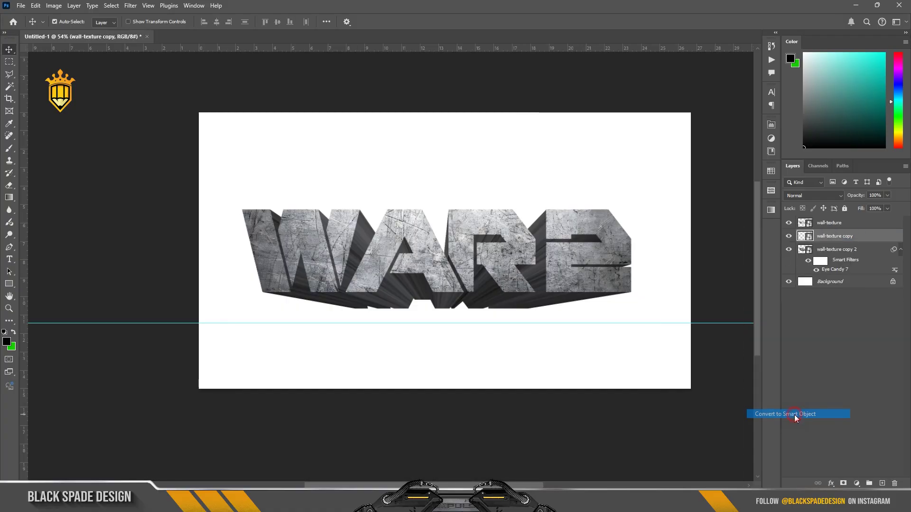
left_click(789, 236)
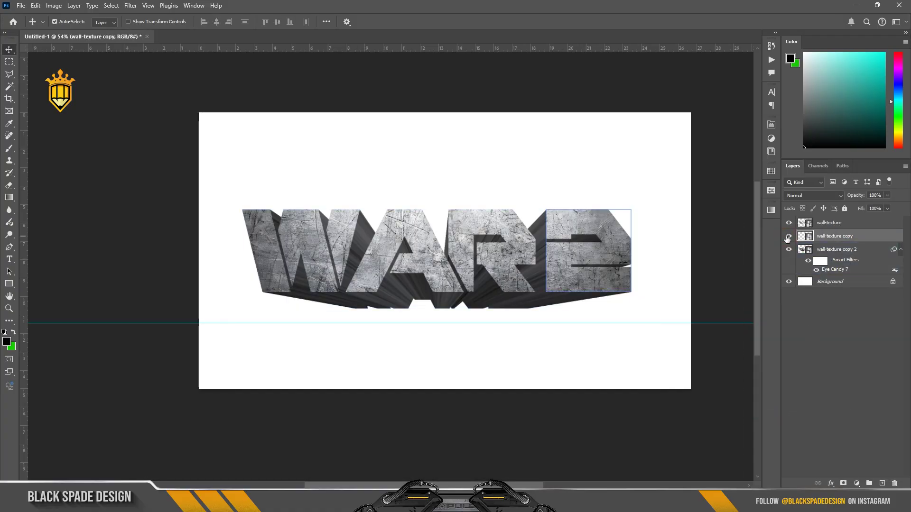
left_click(788, 236)
Step: Add a bright yellow Solid Color fill layer above the 2's smart object and clip it to the 2
key("ctrl+plus")
left_click(858, 484)
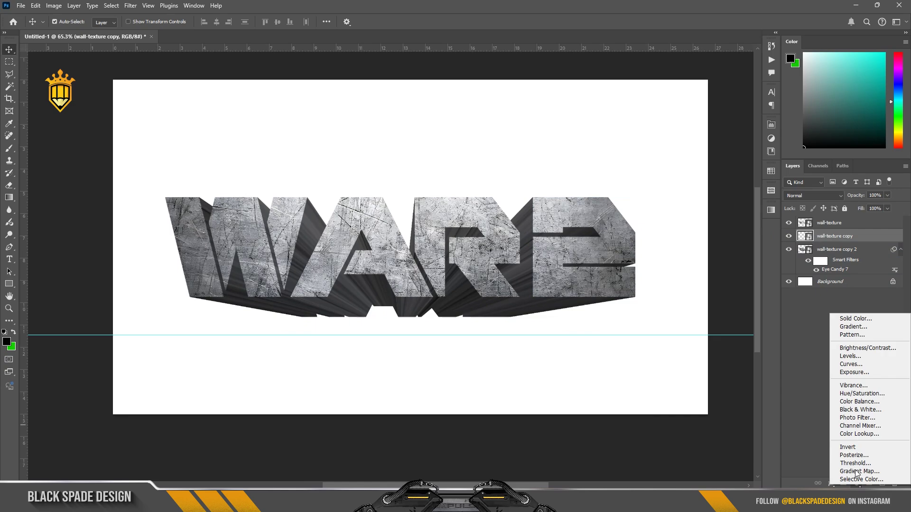
left_click(849, 319)
left_click(636, 420)
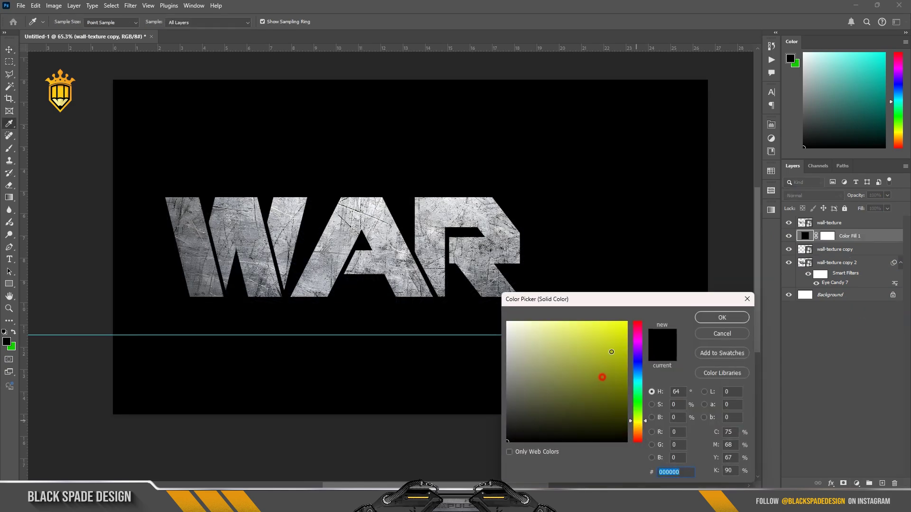
left_click(624, 322)
left_click(721, 317)
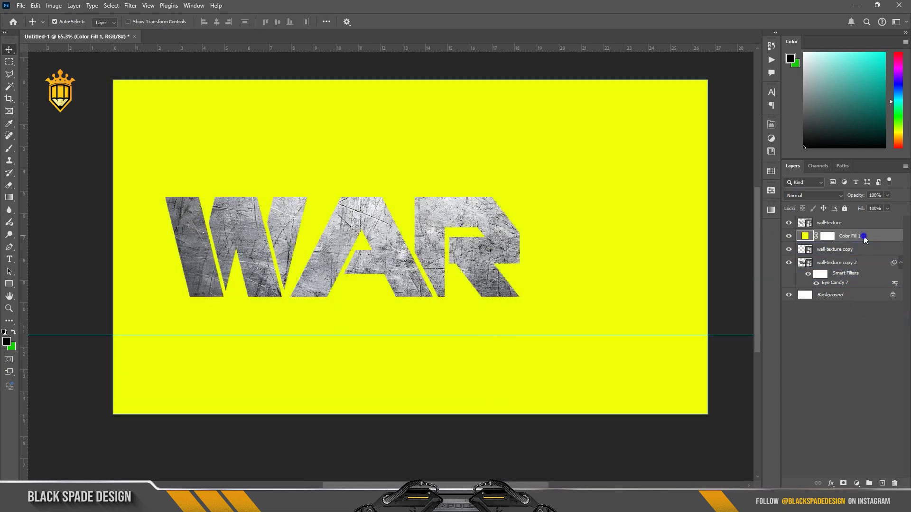
right_click(807, 236)
left_click(803, 344)
Step: Compare blend modes for the yellow fill on the 2 and set it to Soft Light
left_click(813, 196)
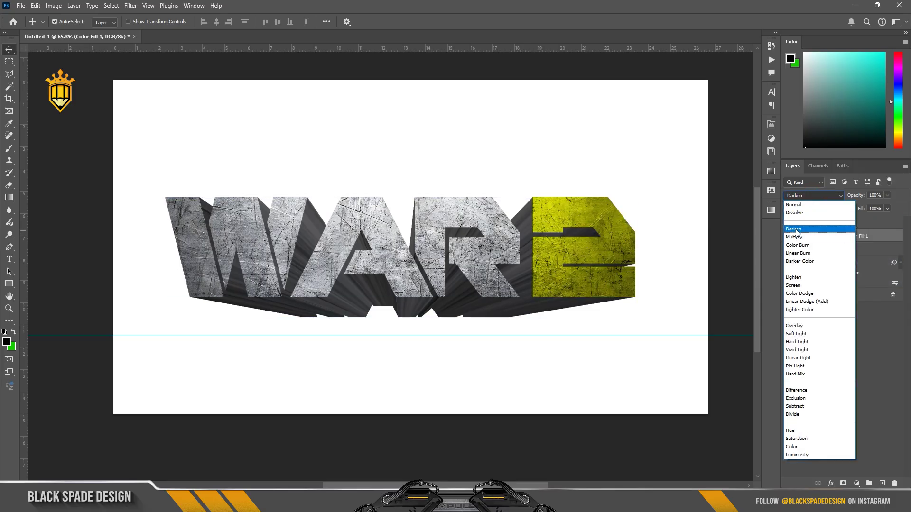
key("Down")
key("Down")
key("Down")
key("Down")
left_click(796, 233)
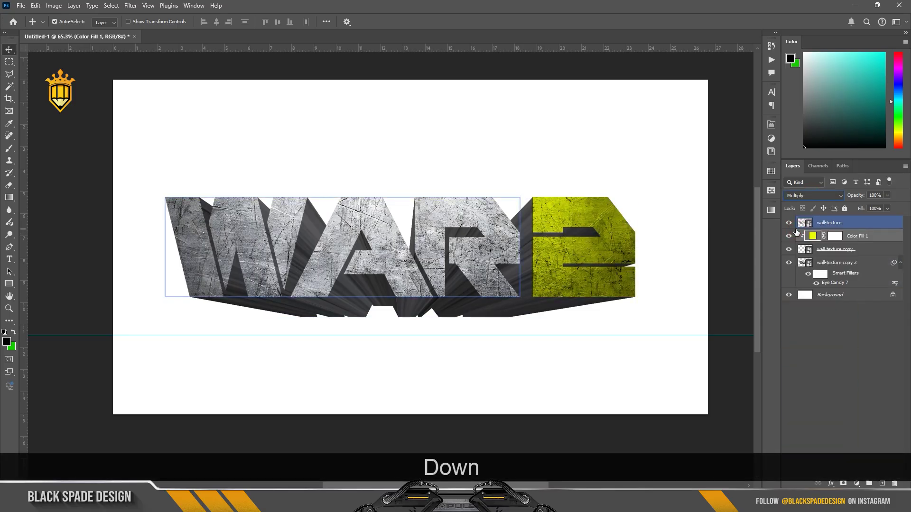
key("Down")
key("Down")
key("Down")
key("Down")
key("Down")
key("Down")
key("Down")
key("Down")
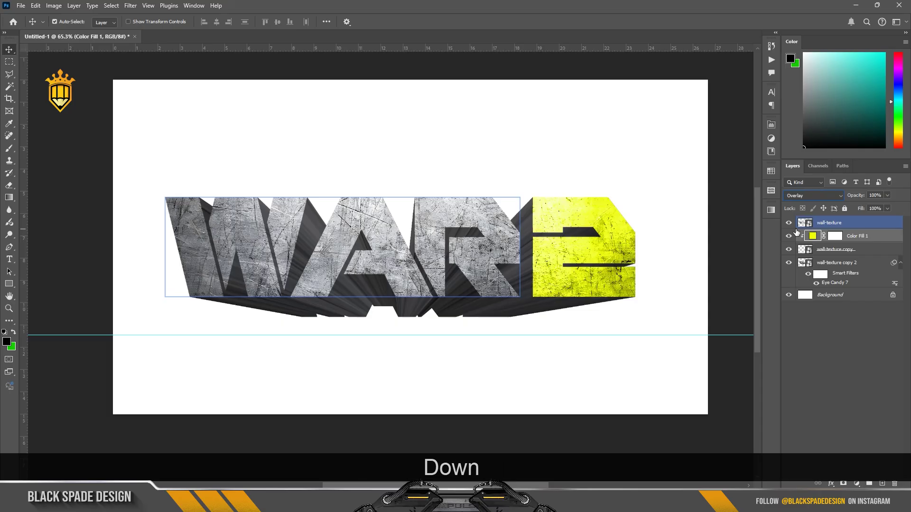
key("Down")
key("Up")
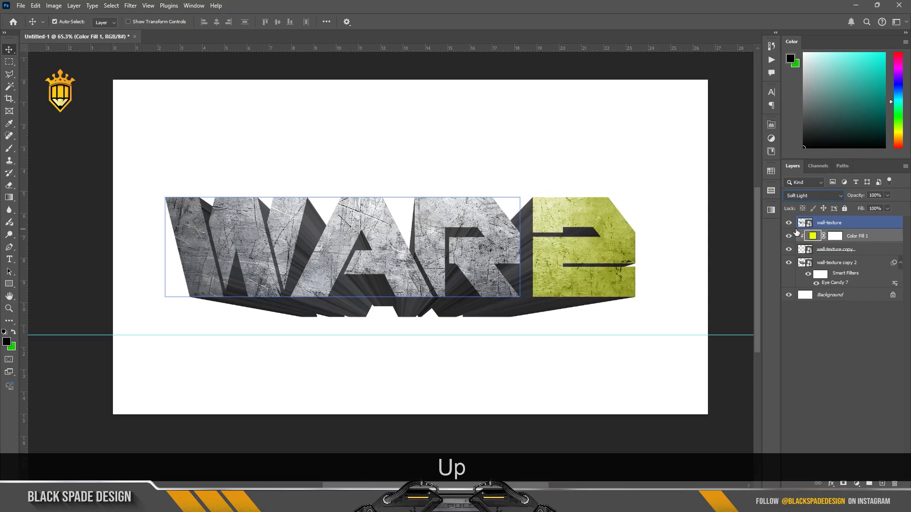
key("Up")
key("Down")
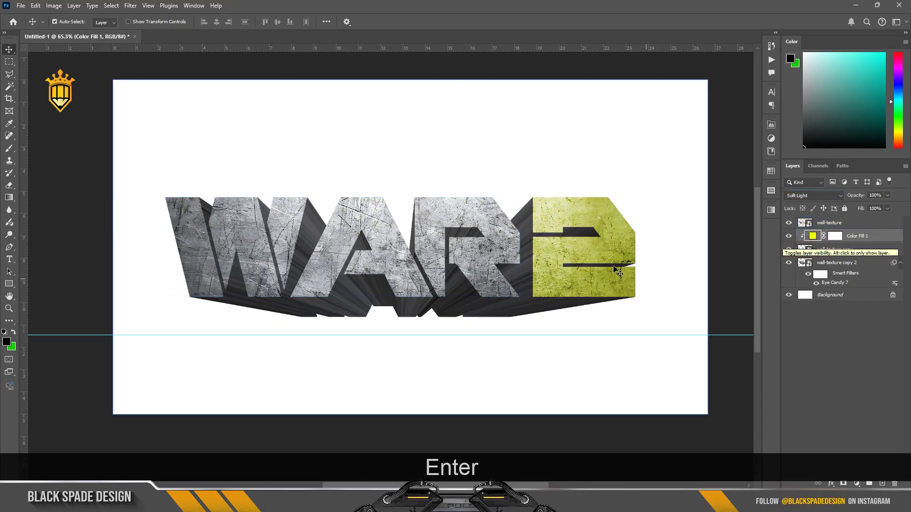
Step: Duplicate the yellow fill layer, clip the copy to the 2, and lower its opacity to 73%
double_click(813, 236)
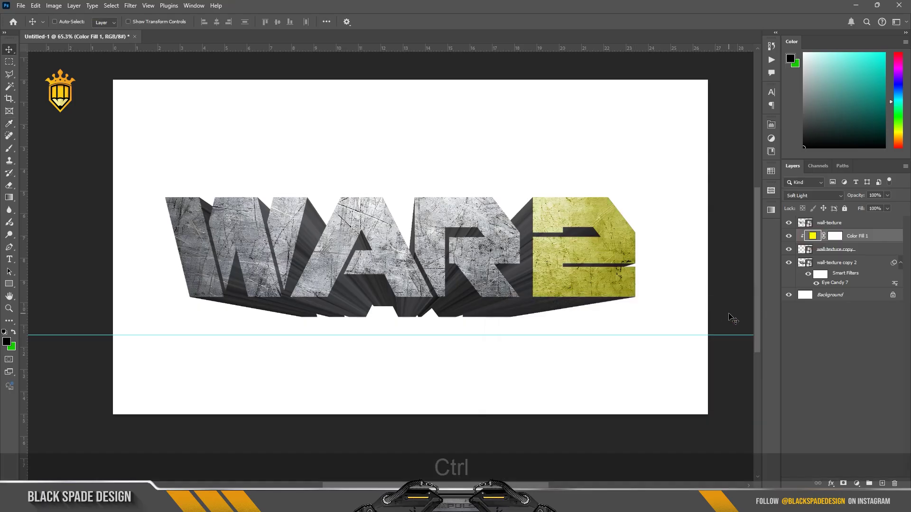
key("ctrl+j")
right_click(856, 235)
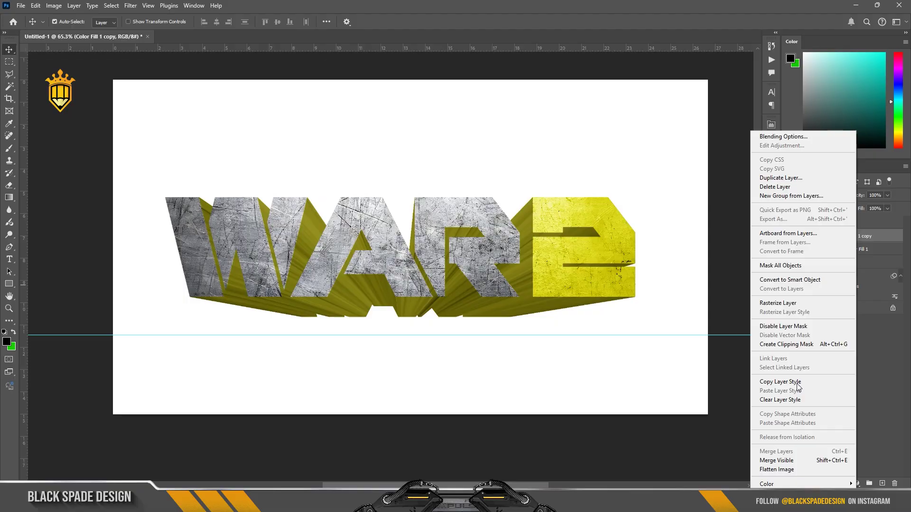
left_click(805, 344)
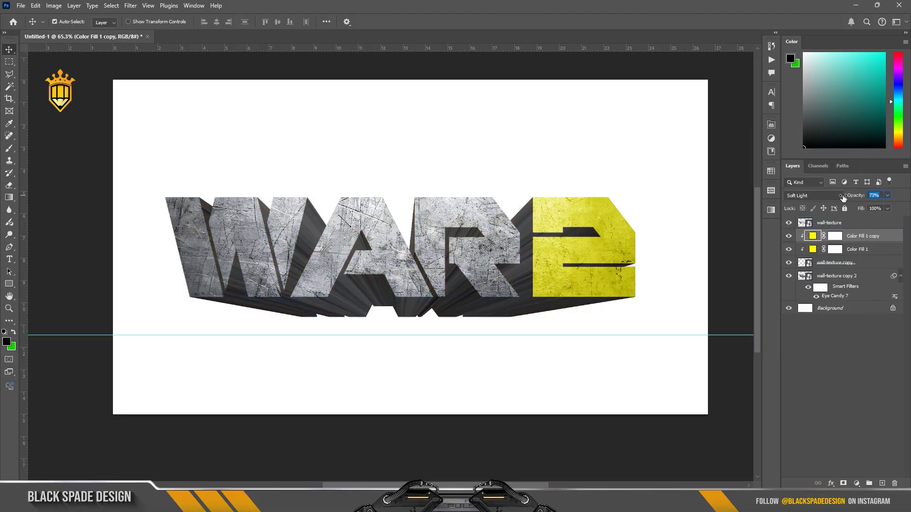
scroll(516, 298, "down", 3)
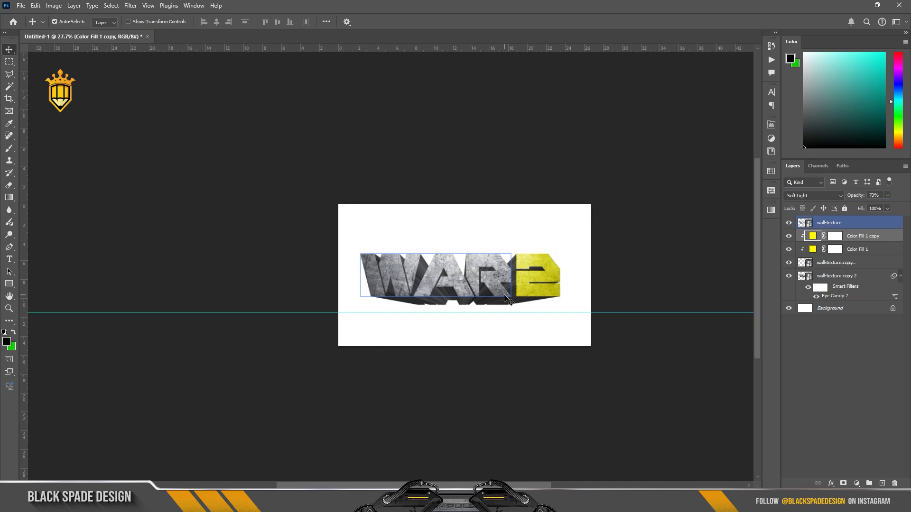
scroll(423, 287, "up", 2)
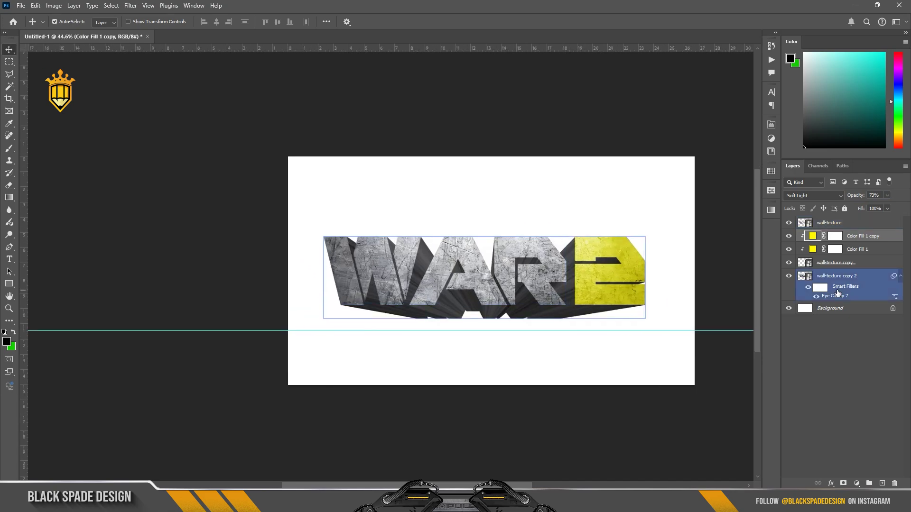
Step: Add a Curves adjustment clipped to the extrusion layer and darken its midtones with a point at input 152, output 119
left_click(836, 276)
left_click(788, 275)
left_click(789, 276)
left_click(851, 481)
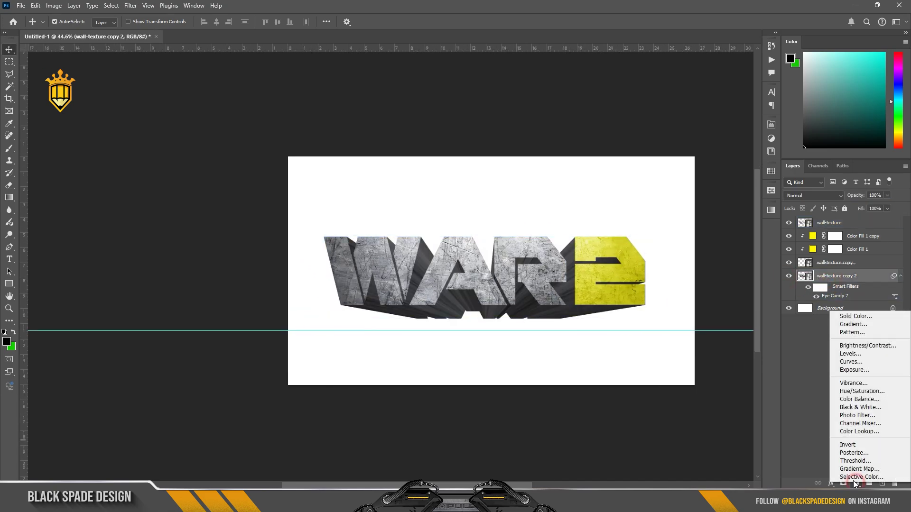
left_click(854, 365)
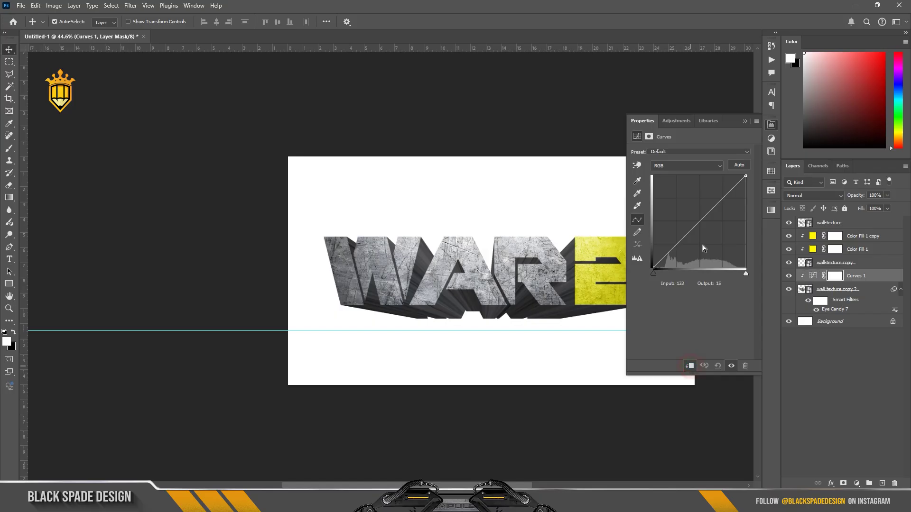
left_click_drag(703, 247, 708, 223)
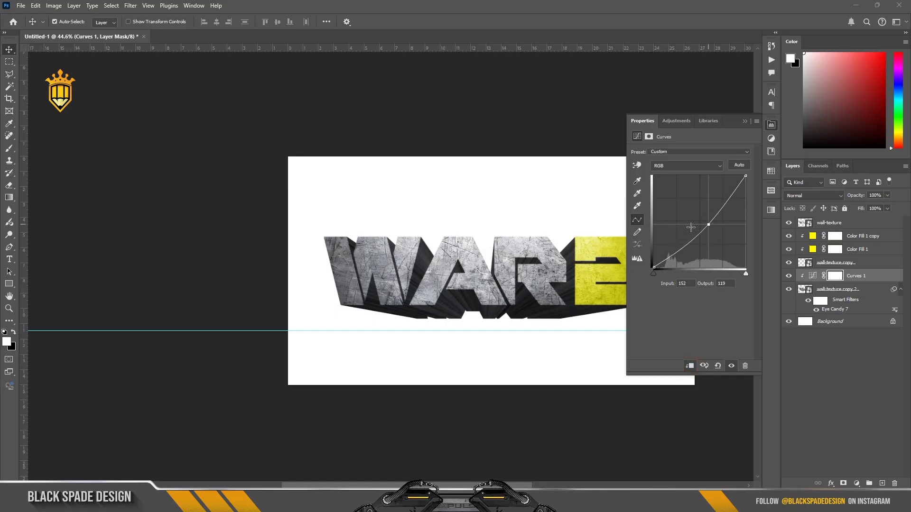
left_click(744, 121)
Step: Place the grunge-wall-texture image above the extrusion layer, scaled to about 31% and positioned across the WAR2 lettering
scroll(410, 317, "up", 3)
left_click(410, 317)
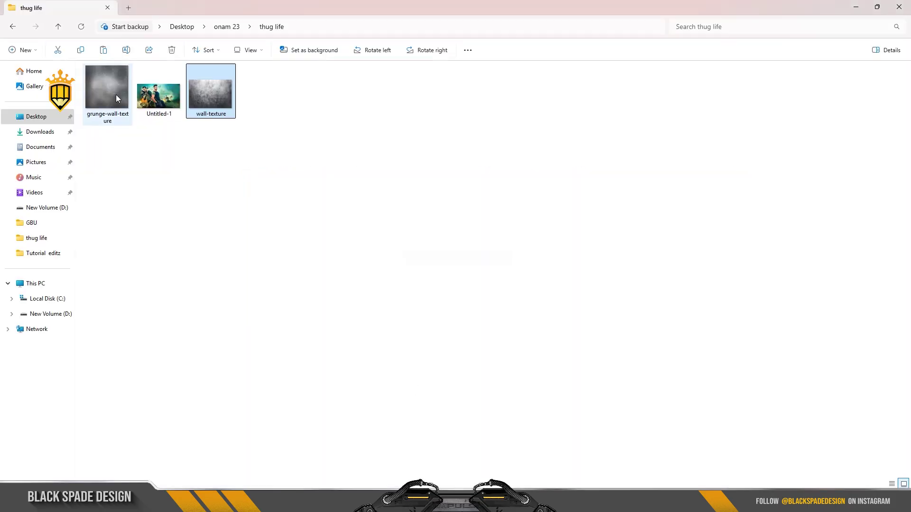
left_click_drag(115, 98, 497, 332)
scroll(498, 332, "down", 2)
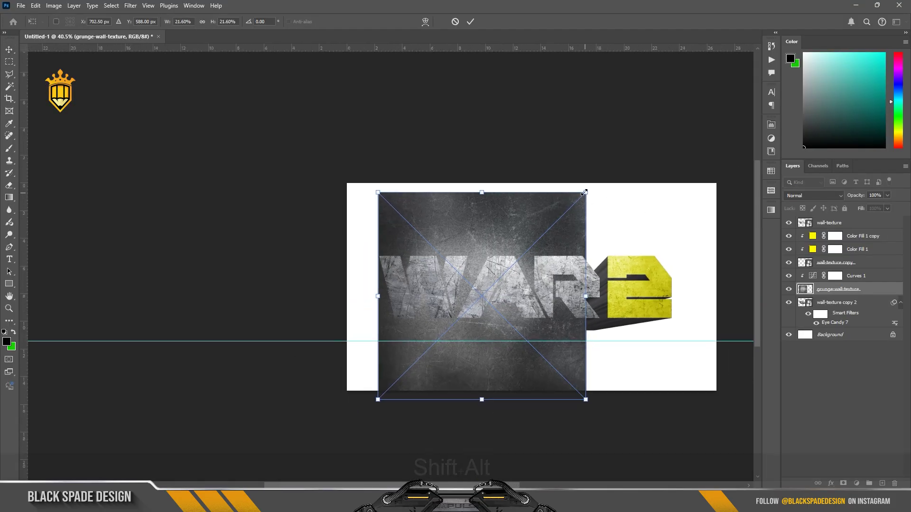
left_click_drag(586, 192, 603, 174)
left_click_drag(554, 261, 585, 258)
left_click_drag(631, 172, 661, 143)
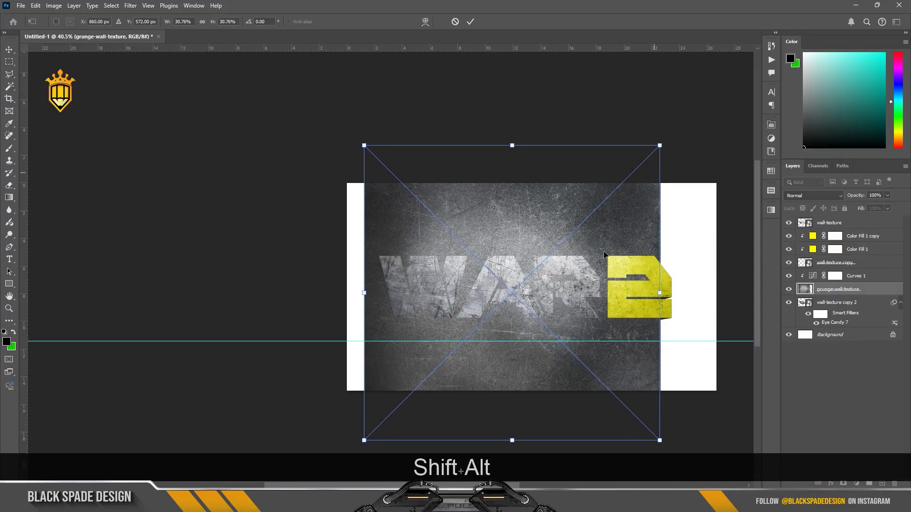
left_click_drag(612, 227, 624, 227)
key("Return")
Step: Clip the grunge texture to the extrusion layer and blend it with Multiply at 67% opacity
right_click(857, 294)
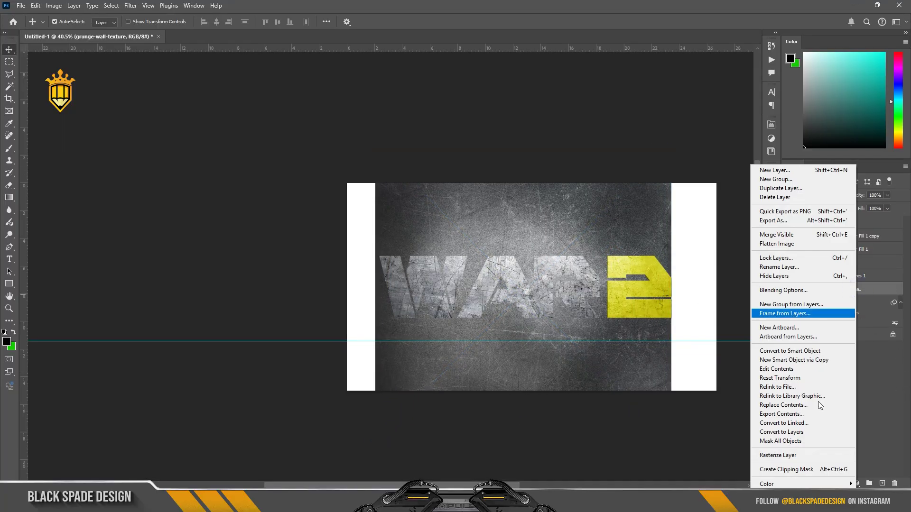
left_click(797, 313)
scroll(454, 314, "up", 3)
left_click(818, 196)
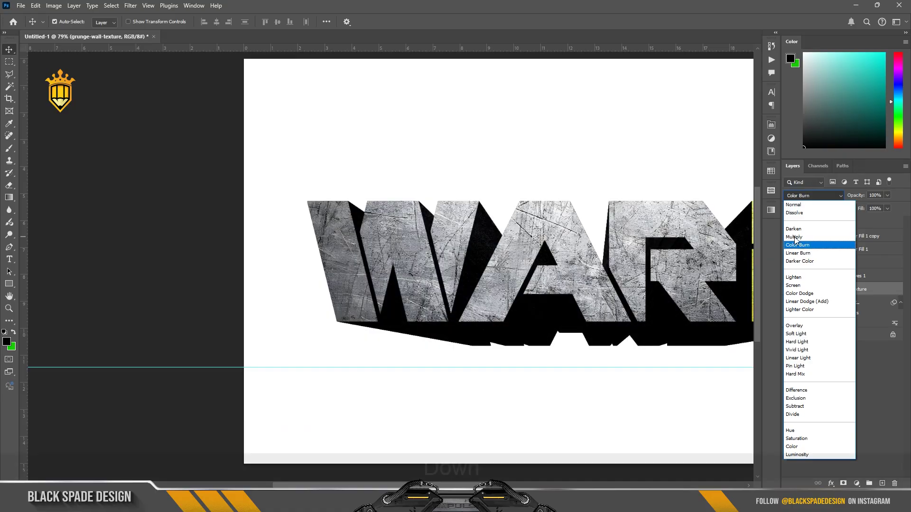
key("Up")
key("Down")
key("Return")
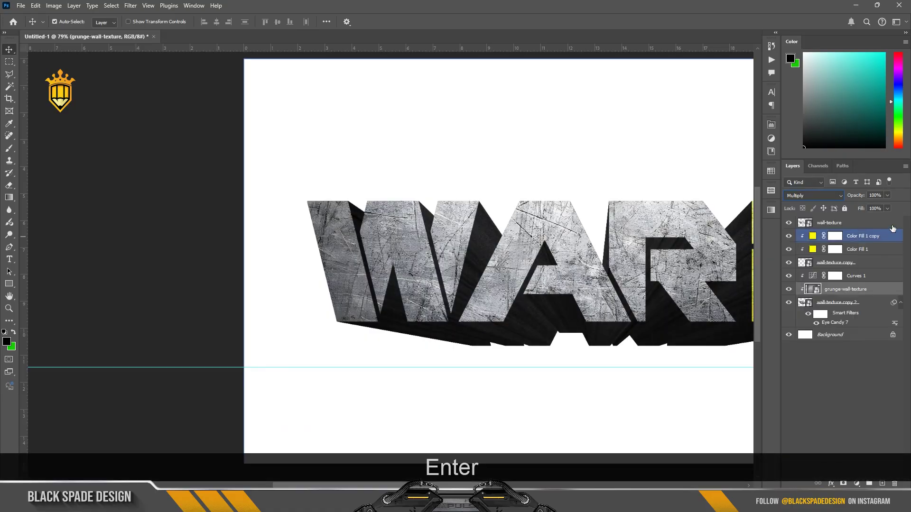
left_click_drag(858, 199, 852, 199)
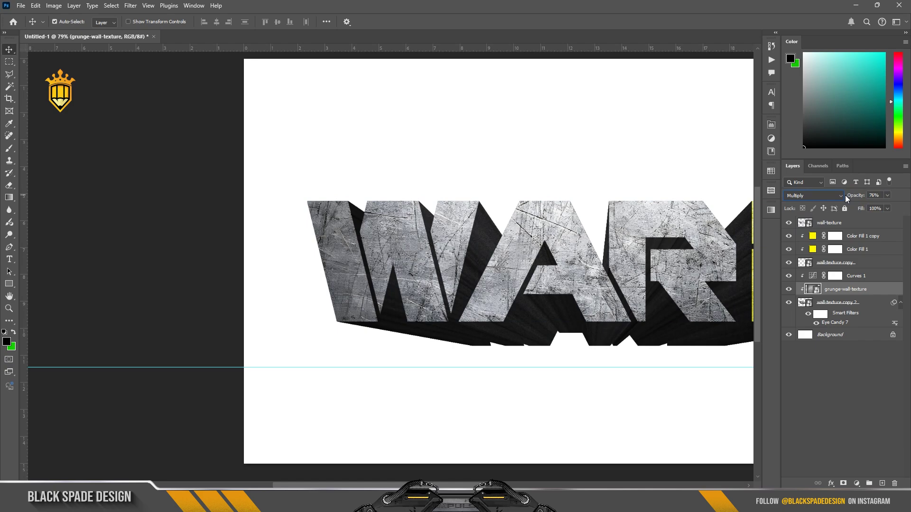
left_click_drag(855, 199, 851, 199)
Step: Reopen the extrusion's Eye Candy 7 Extrude filter and raise its smoothness to about 81%
double_click(838, 323)
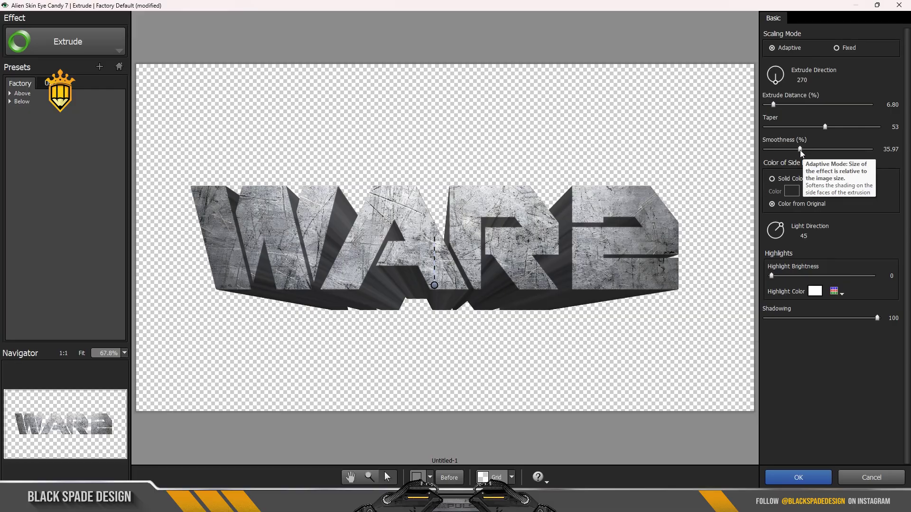
left_click_drag(800, 150, 864, 153)
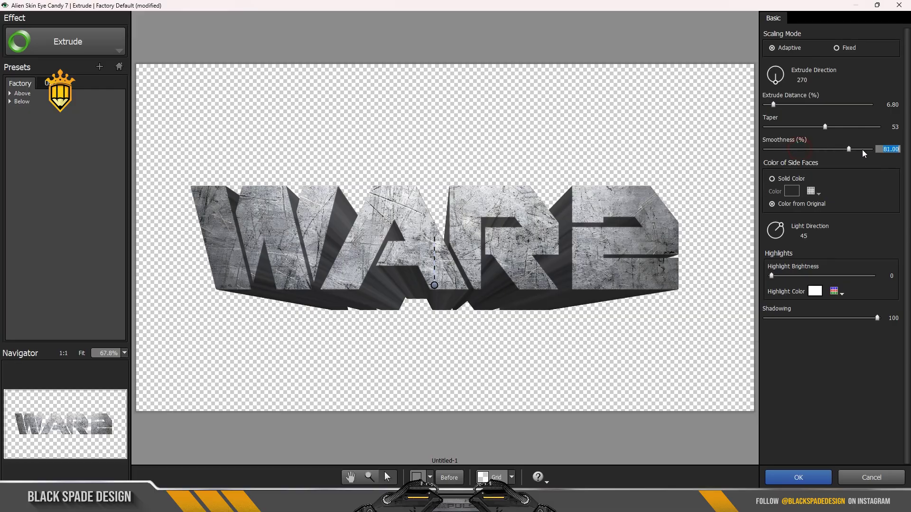
left_click(799, 477)
Step: Examine the textured dark extrusion beneath the letters up close and at full view
scroll(517, 315, "down", 4)
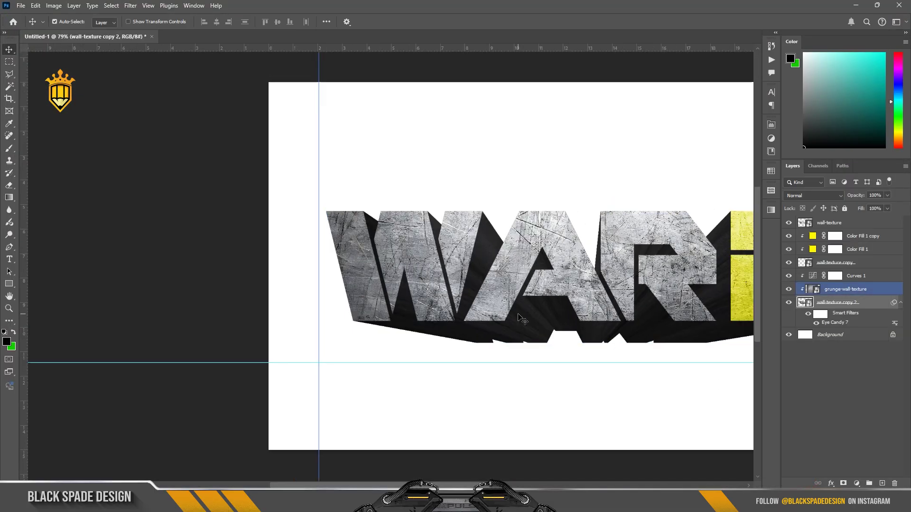
scroll(603, 336, "up", 3)
scroll(618, 343, "up", 5)
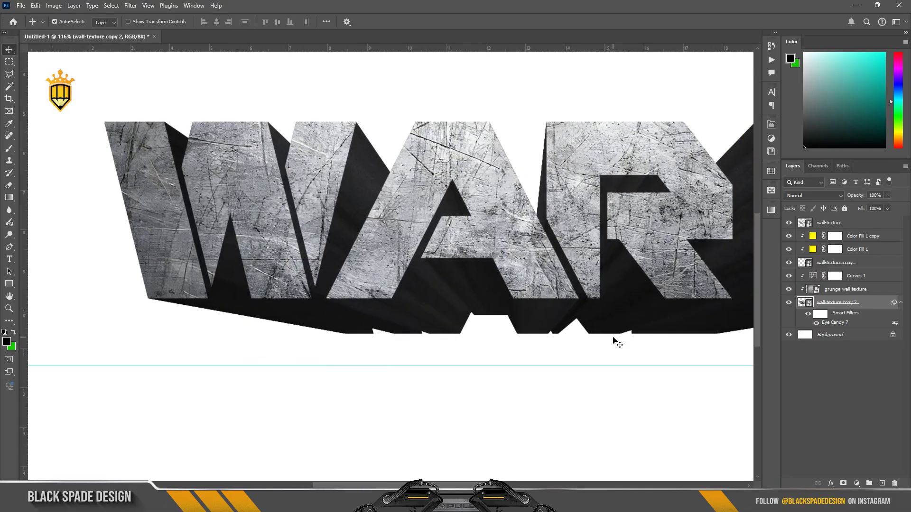
left_click(614, 342)
key("space")
left_click_drag(612, 321, 535, 321)
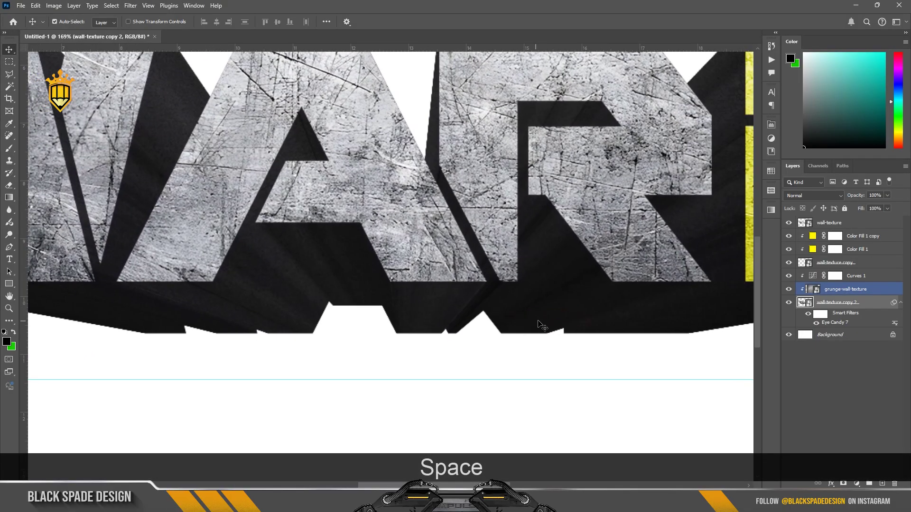
scroll(534, 322, "down", 6)
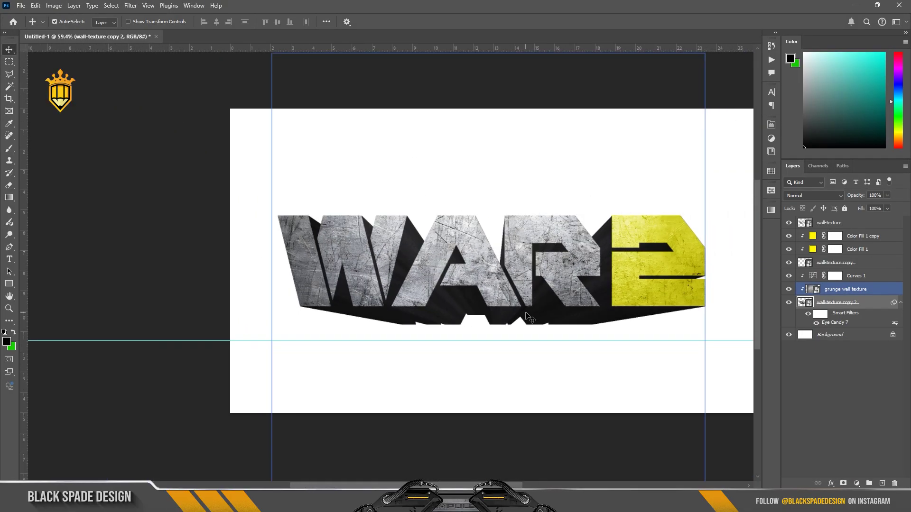
scroll(506, 297, "up", 2)
Step: Duplicate the grunge texture layer to the top of the layer stack and clip the copy to the WAR letters
left_click(507, 297)
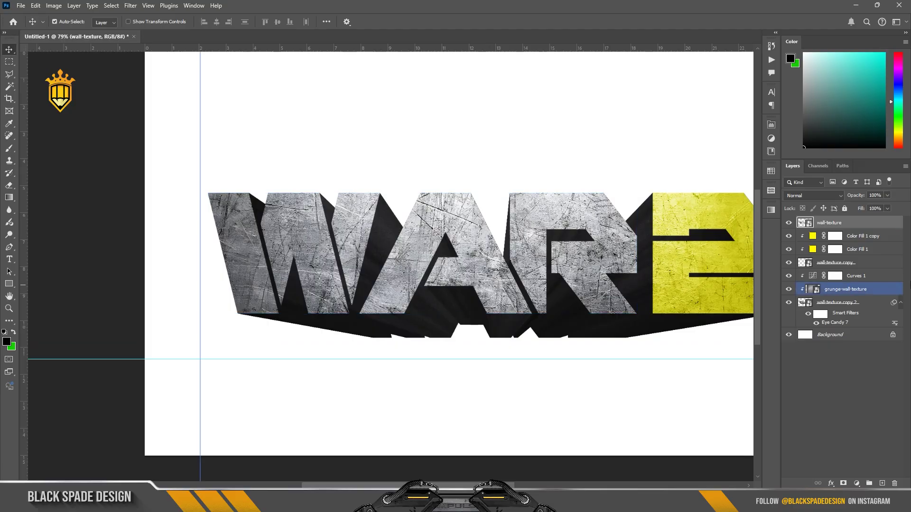
left_click(852, 264)
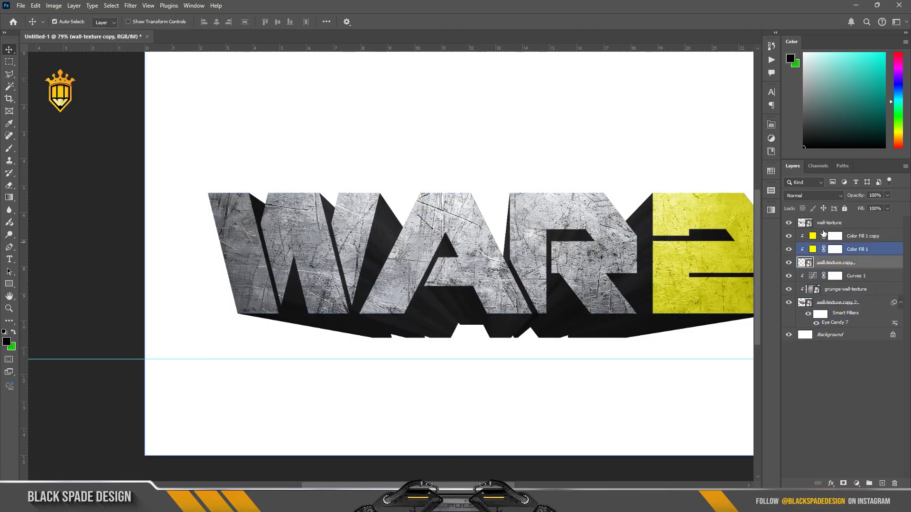
left_click(844, 289)
scroll(732, 311, "down", 3)
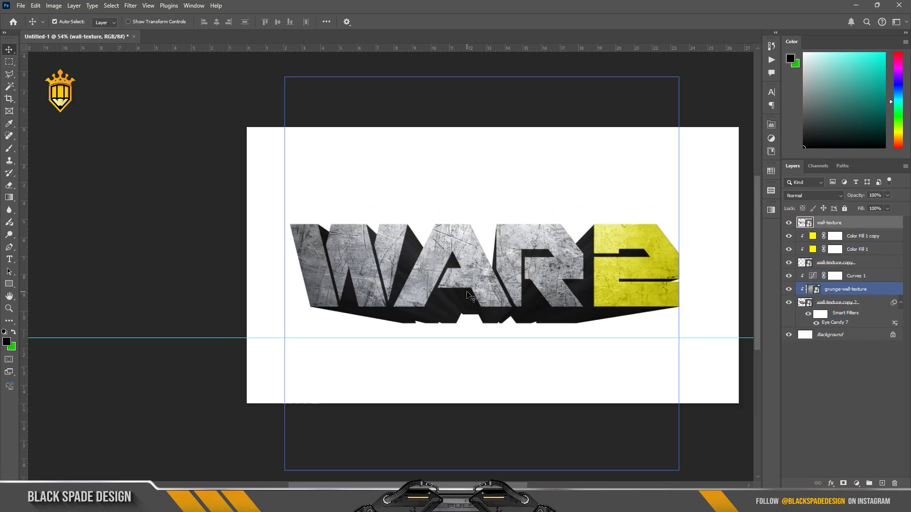
left_click_drag(844, 289, 820, 223)
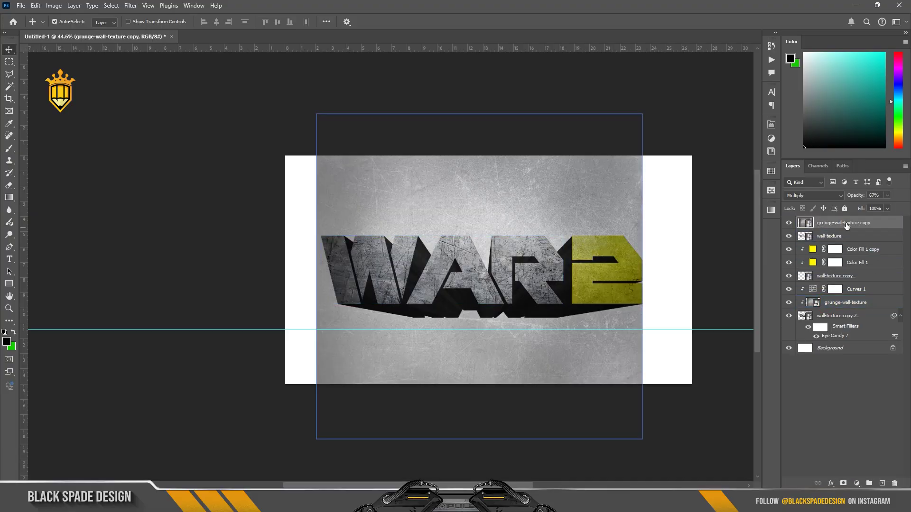
right_click(861, 224)
left_click(788, 448)
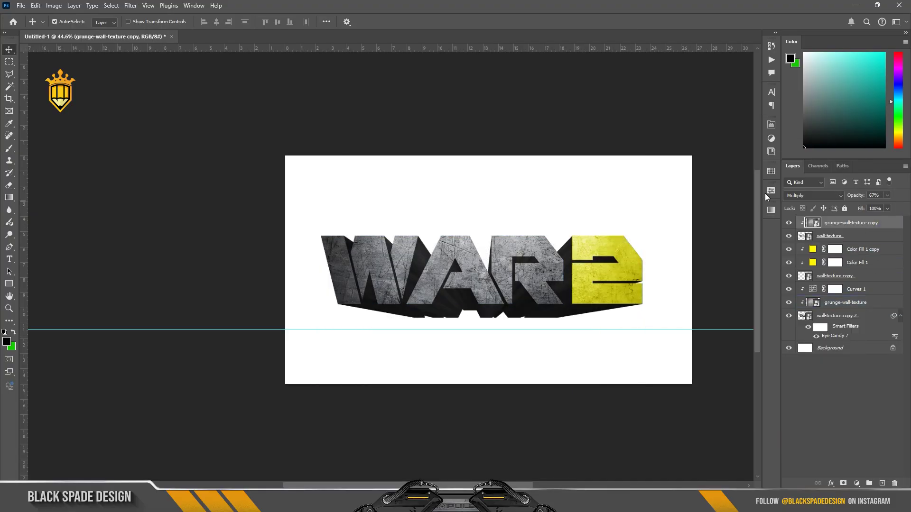
Step: Set the grunge texture on the WAR letters to Lighten at 60% opacity
scroll(402, 264, "up", 5)
left_click(814, 195)
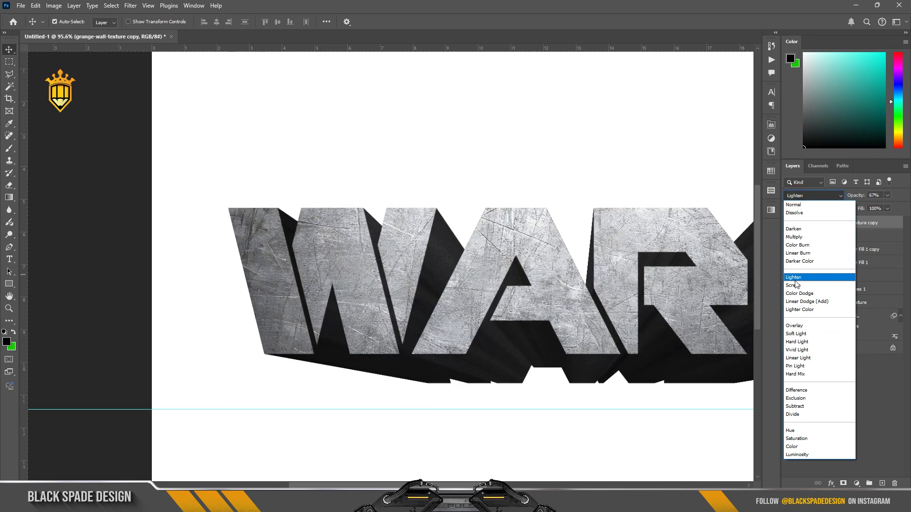
left_click(795, 280)
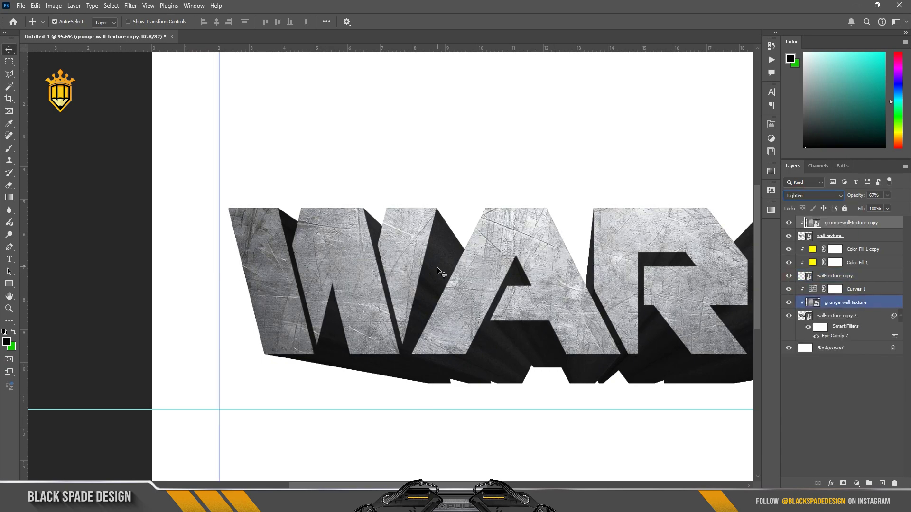
left_click(788, 223)
left_click(789, 223)
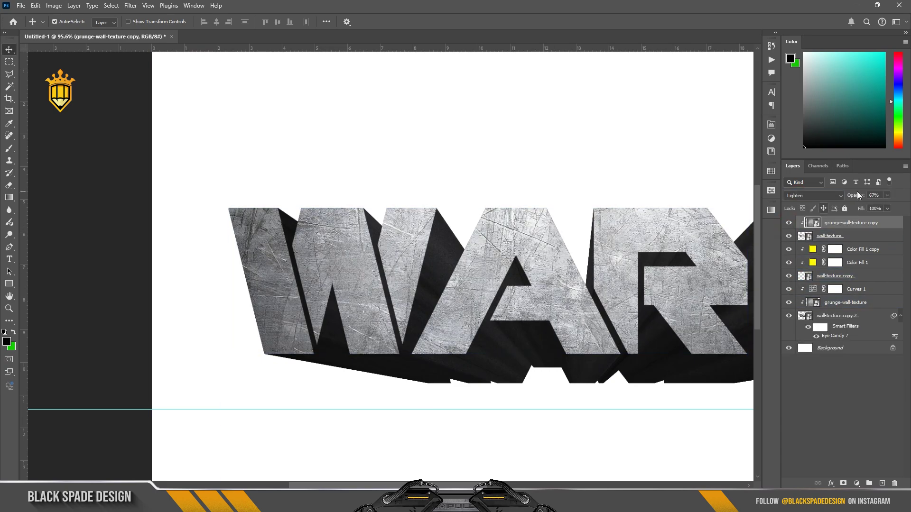
type("60")
key("Return")
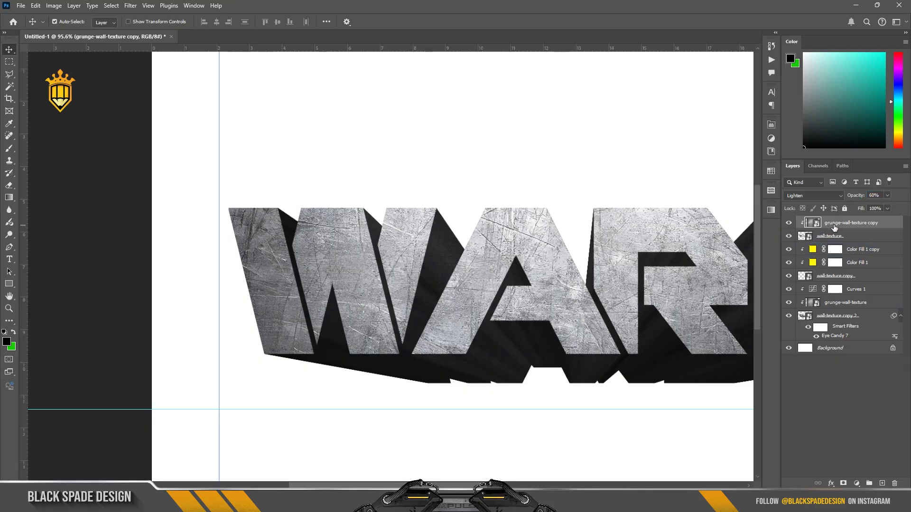
Step: Copy the WAR letters' grunge texture onto the 2, clipped directly above its smart object and beneath the yellow fills
left_click_drag(834, 227, 835, 269)
scroll(553, 296, "down", 5)
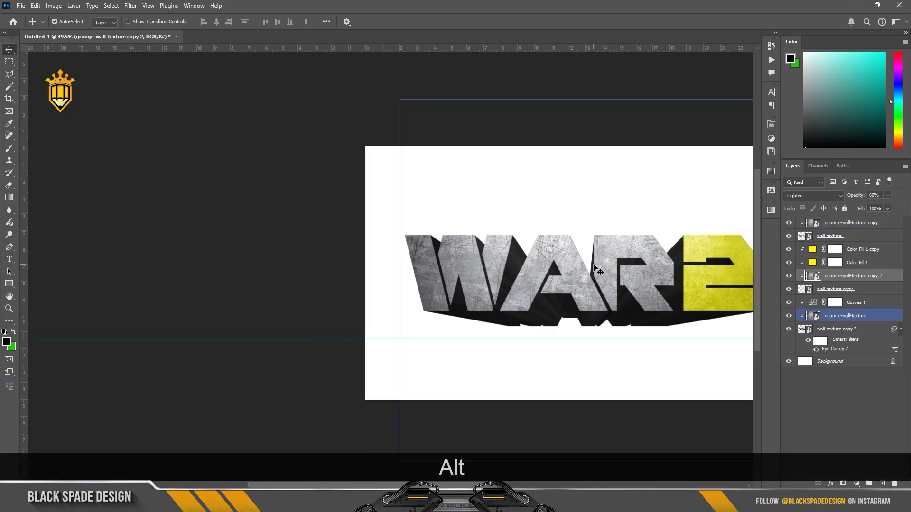
scroll(553, 296, "up", 5)
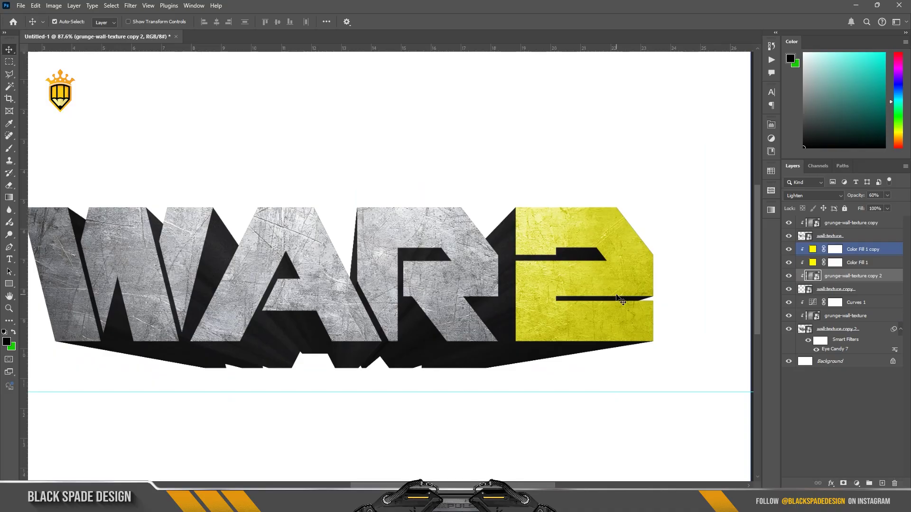
scroll(612, 288, "up", 2)
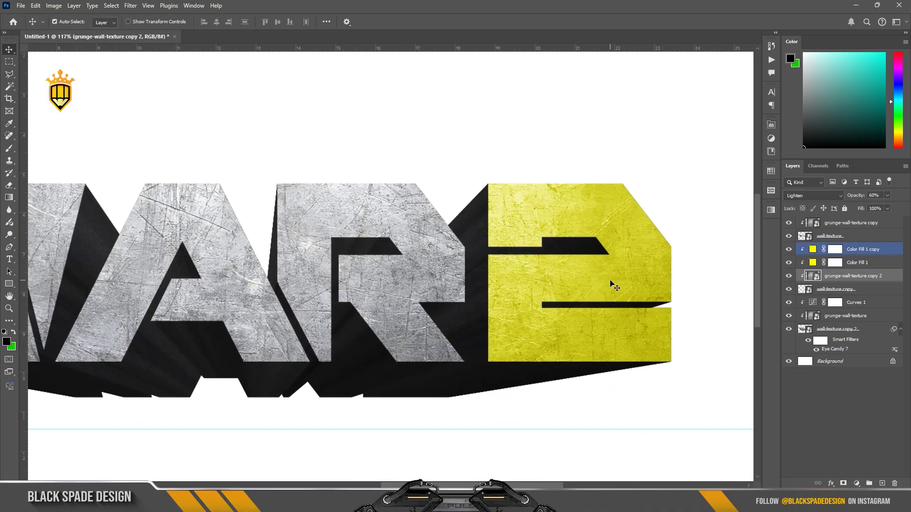
Step: Duplicate the 2's grunge texture above the yellow fills and set the copy's blend mode to Linear Light
left_click_drag(838, 276, 829, 243)
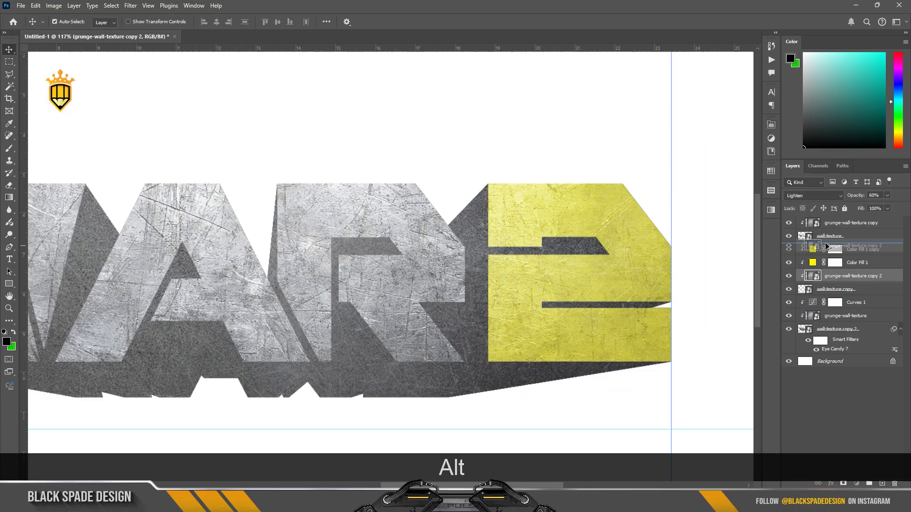
left_click(812, 198)
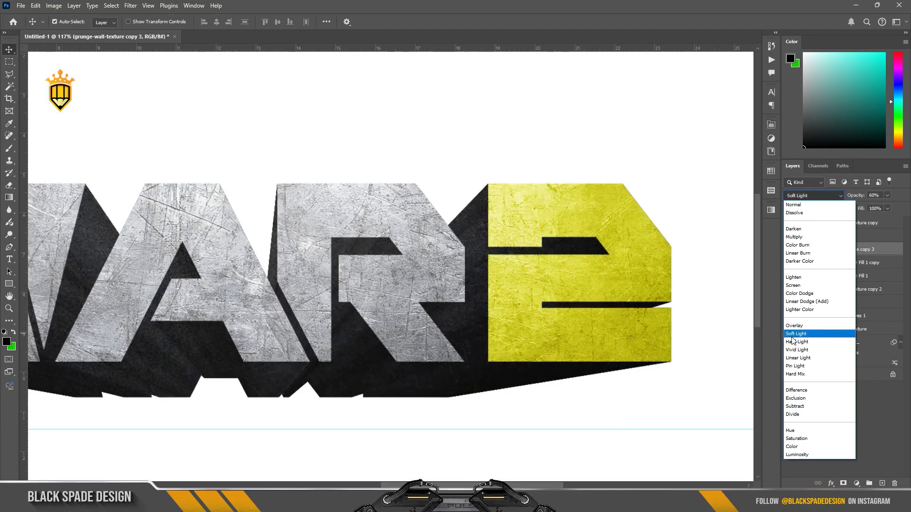
key("Down")
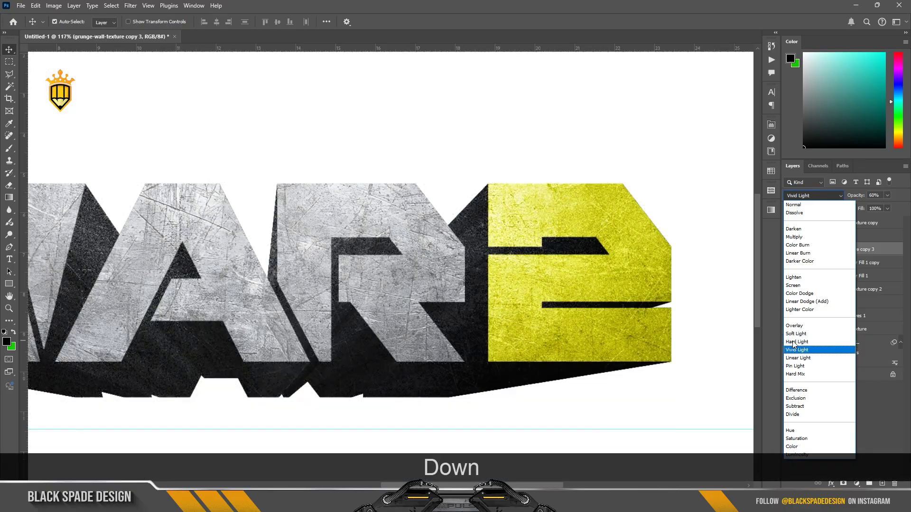
key("Down")
key("Up")
key("Down")
key("Return")
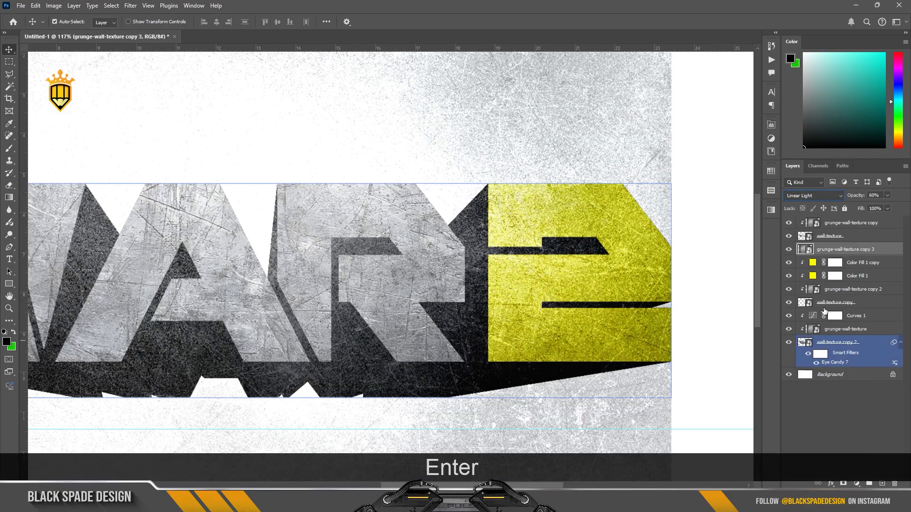
Step: Clip the Linear Light grunge copy to the 2 and hide it with a black layer mask
right_click(854, 253)
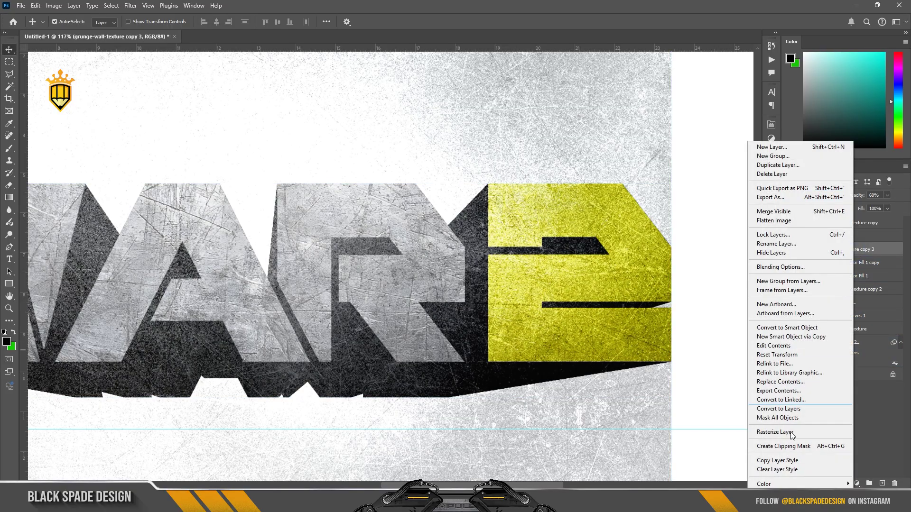
left_click(793, 437)
left_click(843, 483)
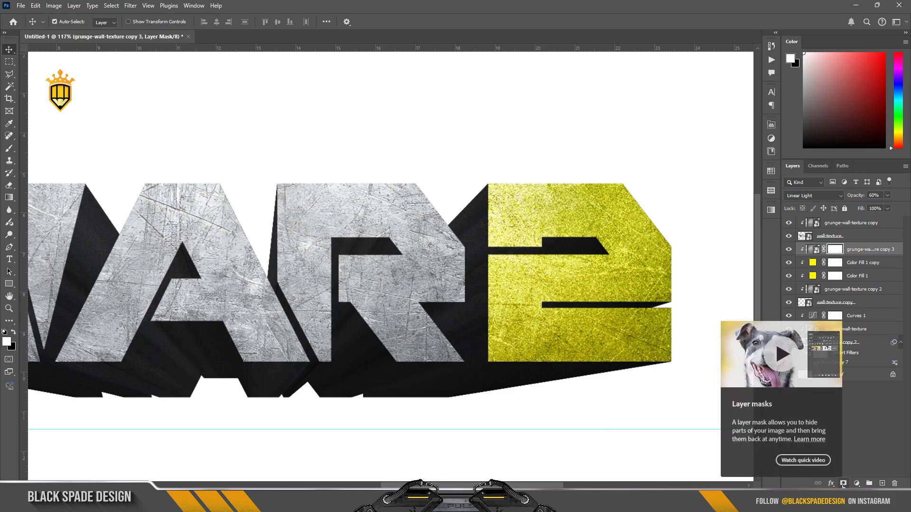
key("ctrl+i")
Step: Paint white on the mask with a 200 px brush at 68% flow to reveal grunge along the 2's outer right edge
key("b")
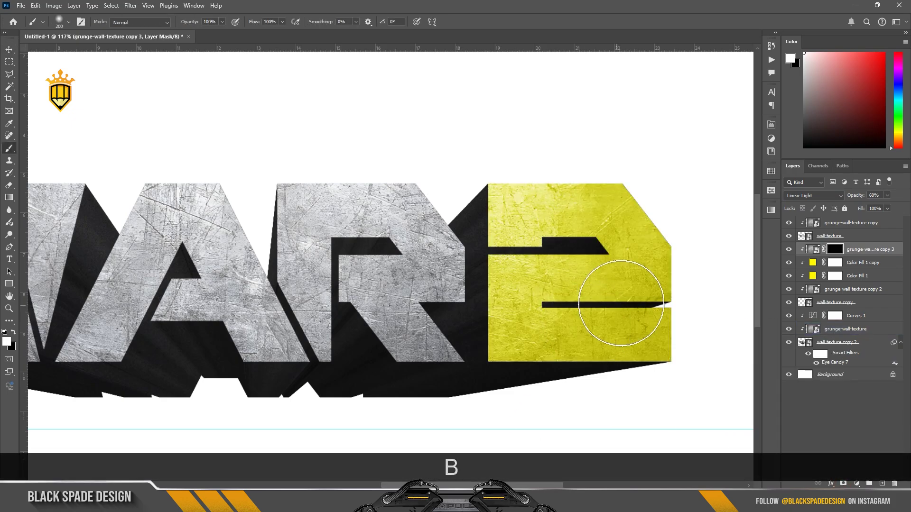
scroll(622, 304, "up", 2)
key("ctrl+z")
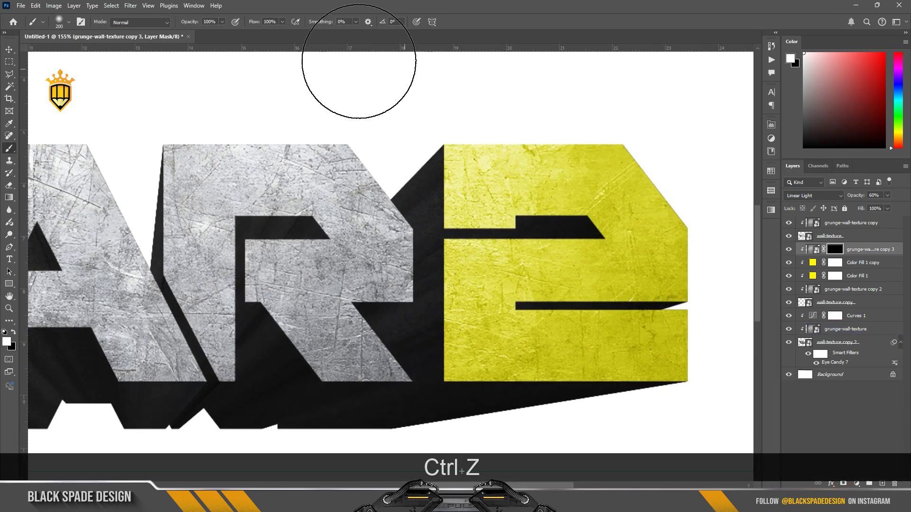
left_click_drag(257, 24, 240, 26)
scroll(480, 159, "down", 2)
left_click_drag(595, 210, 496, 221)
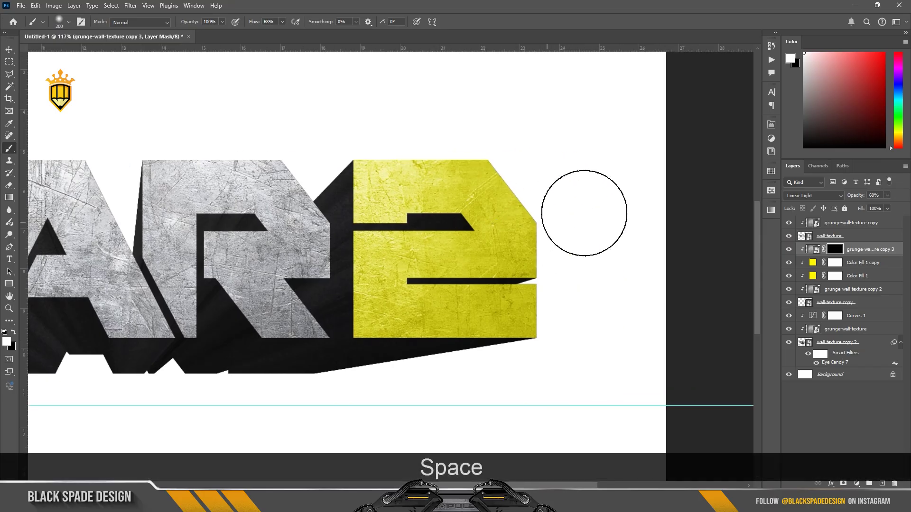
mouse_move(549, 179)
left_mouse_down()
mouse_move(520, 144)
mouse_move(574, 295)
left_mouse_up()
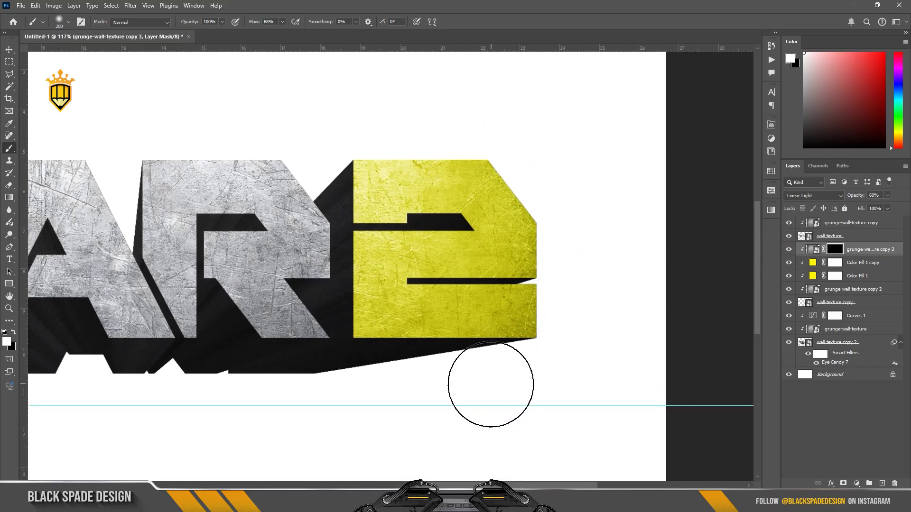
Step: Reveal more grunge on the 2's bottom and right areas using a 125 px brush at 77% opacity and 56% flow
scroll(488, 363, "up", 2)
key("bracketleft")
key("bracketleft")
key("bracketleft")
key("bracketleft")
key("bracketleft")
key("bracketleft")
key("bracketright")
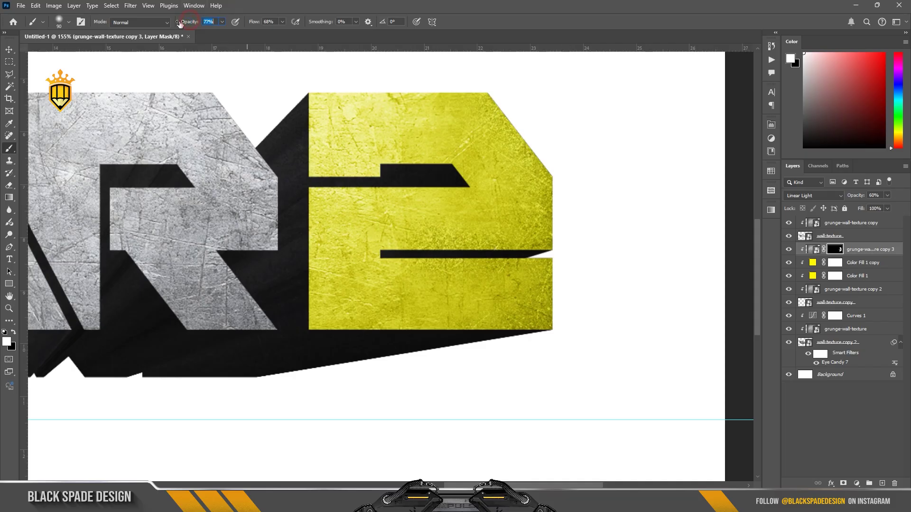
left_click_drag(248, 22, 247, 23)
key("bracketright")
key("bracketright")
mouse_move(460, 327)
left_mouse_down()
mouse_move(421, 344)
mouse_move(455, 326)
left_mouse_up()
left_click_drag(513, 209, 538, 175)
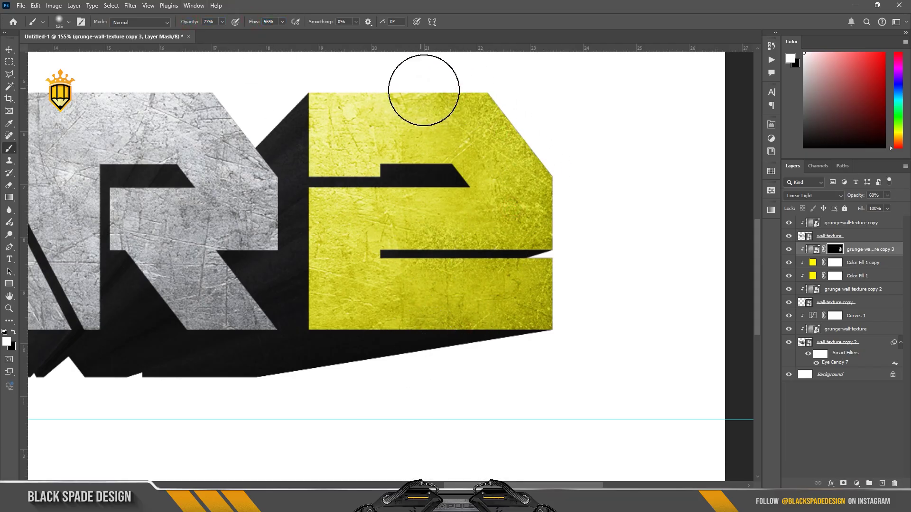
Step: Brush more of the Linear Light grunge into the upper and lower parts of the 2 through its mask
scroll(423, 92, "down", 3)
left_click_drag(418, 137, 442, 139)
mouse_move(391, 278)
left_mouse_down()
mouse_move(369, 285)
mouse_move(353, 308)
left_mouse_up()
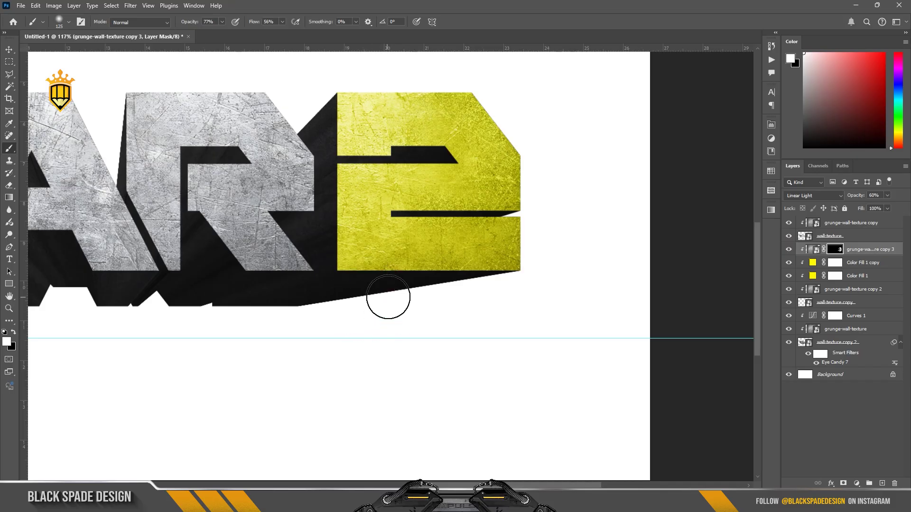
scroll(389, 297, "down", 3)
left_click_drag(482, 225, 505, 231)
left_click_drag(448, 195, 478, 196)
Step: Examine the grunge shading on the 2 against the whole WAR2 title
scroll(477, 197, "down", 4)
scroll(397, 270, "up", 3)
key("space")
left_click_drag(353, 241, 485, 266)
scroll(486, 267, "down", 1)
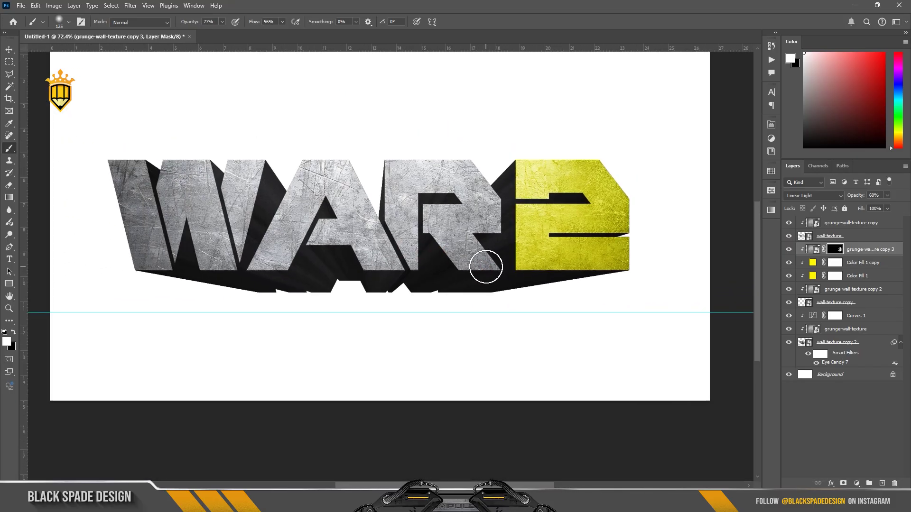
scroll(491, 193, "up", 1)
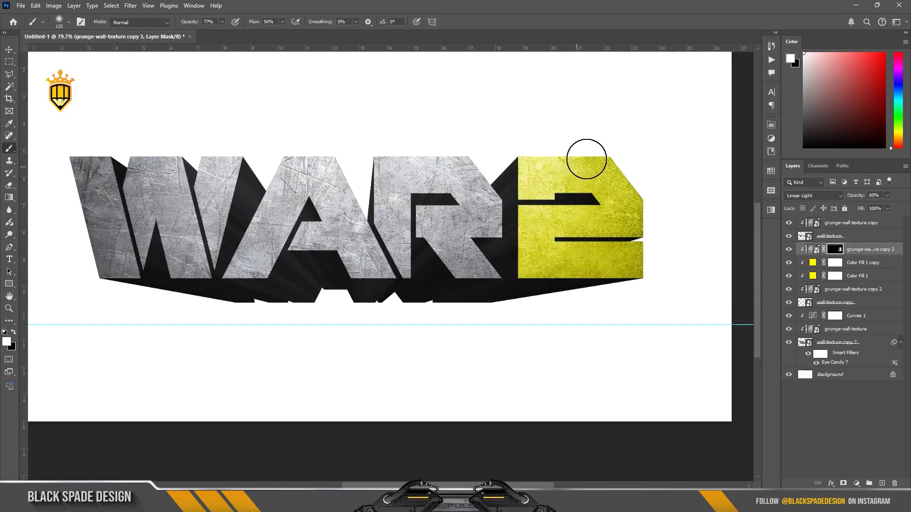
scroll(569, 147, "up", 2)
scroll(563, 206, "down", 2)
Step: Duplicate the masked Linear Light grunge layer to the top of the layer stack and delete the copy's mask
key("v")
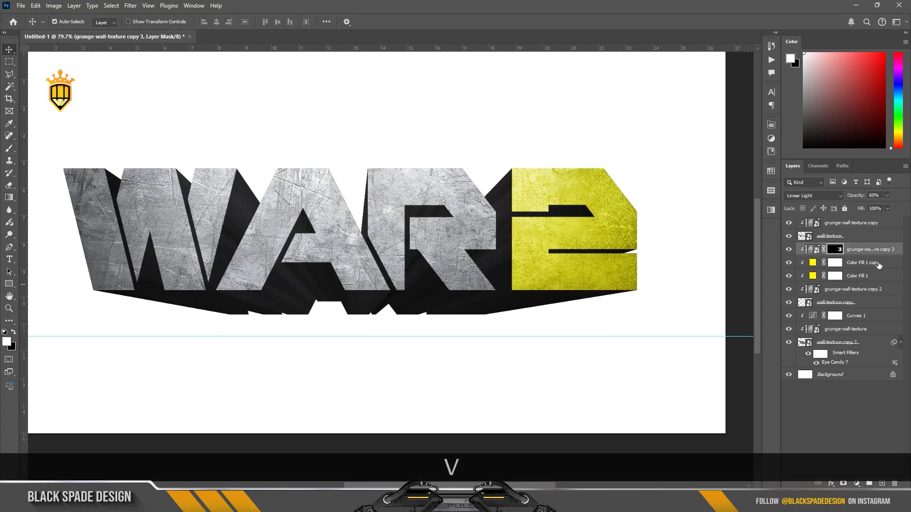
left_click_drag(860, 250, 846, 223)
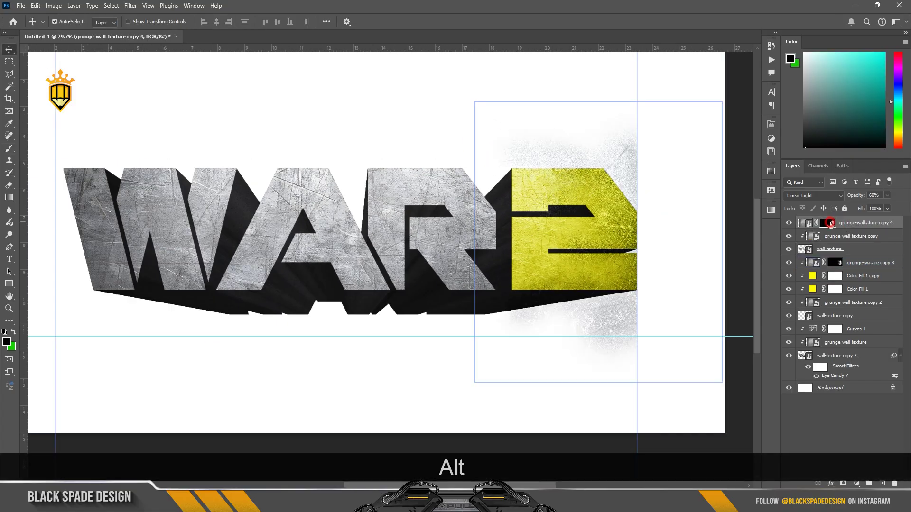
right_click(835, 223)
left_click(838, 233)
Step: Clip the new grunge copy to the WAR letters and hide it with a black layer mask
right_click(847, 224)
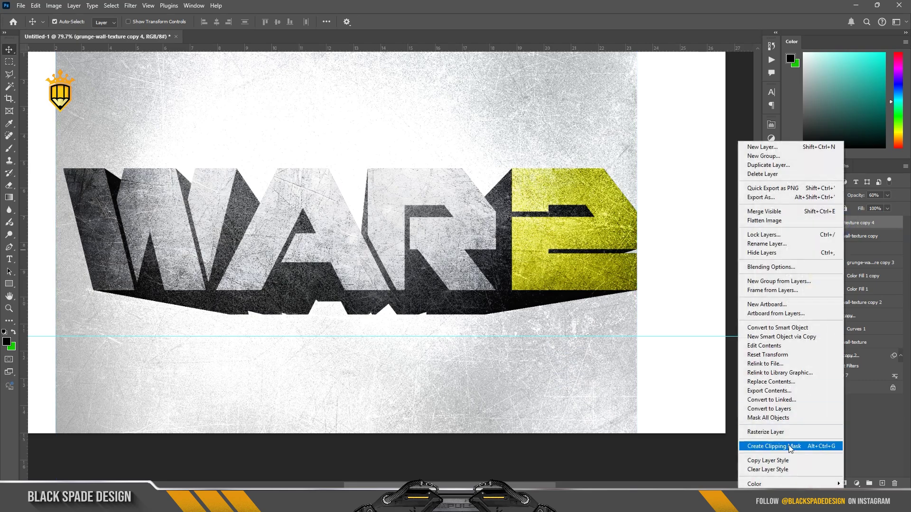
left_click(789, 446)
left_click(843, 484)
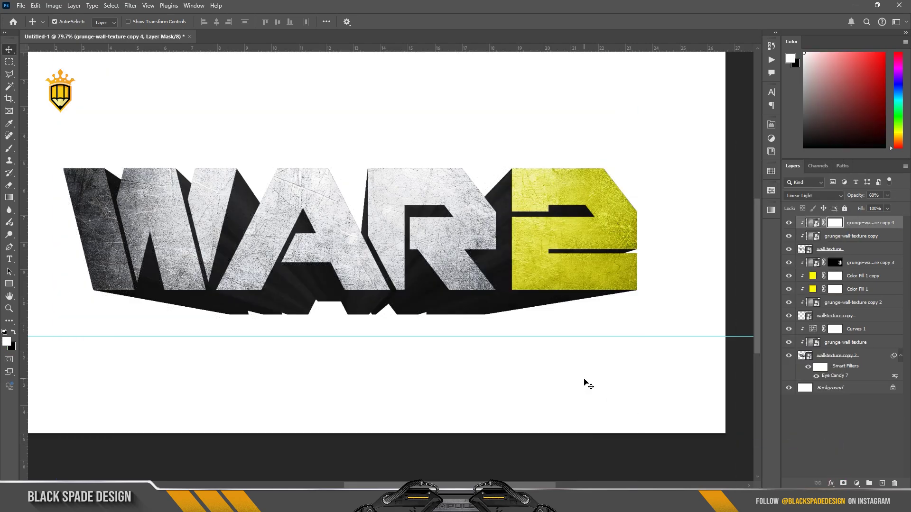
key("ctrl+i")
left_click(327, 301)
Step: Paint white on the mask with a 175 px brush to reveal grunge along the lower edges of the WAR letters
key("b")
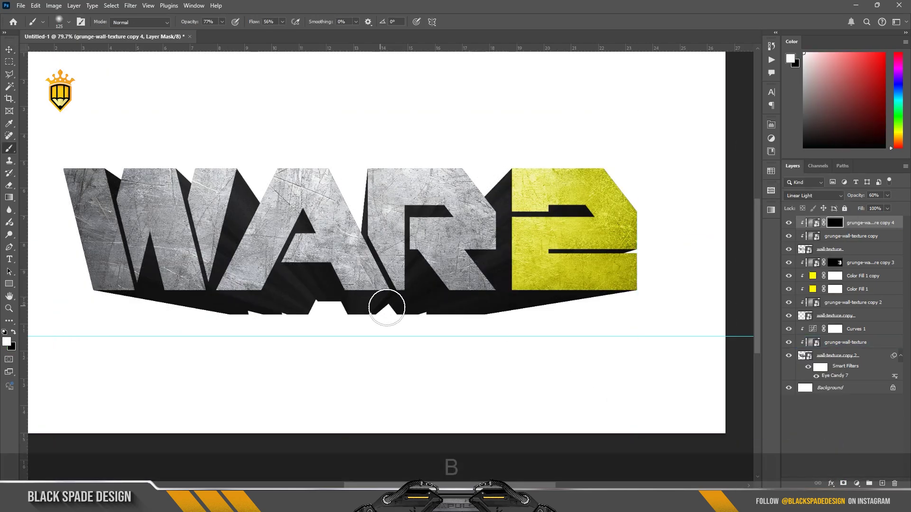
scroll(451, 309, "up", 2)
key("bracketright")
key("bracketright")
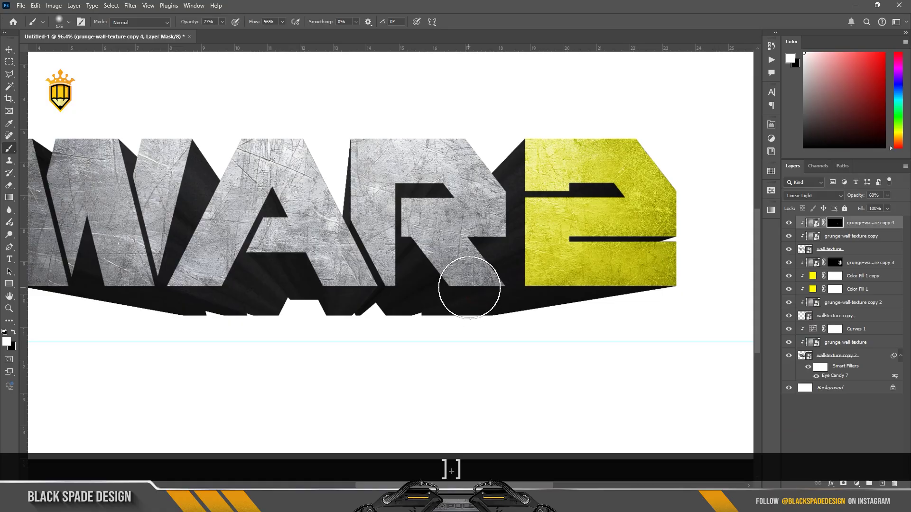
scroll(467, 285, "up", 1)
scroll(446, 277, "down", 3)
key("space")
left_click_drag(394, 289, 477, 288)
left_click_drag(474, 278, 436, 277)
left_click_drag(326, 279, 302, 278)
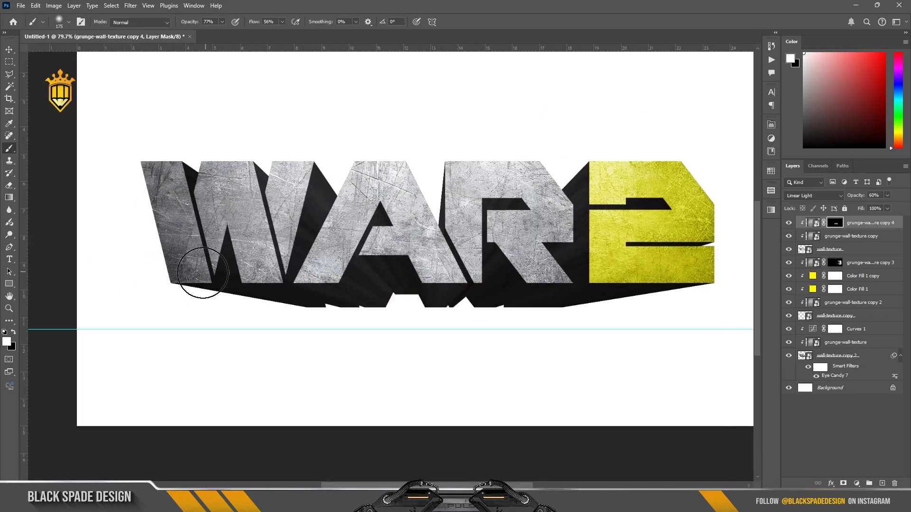
Step: Brush additional grunge shading onto the bottoms of the W, A and R through the same mask
scroll(183, 269, "down", 1)
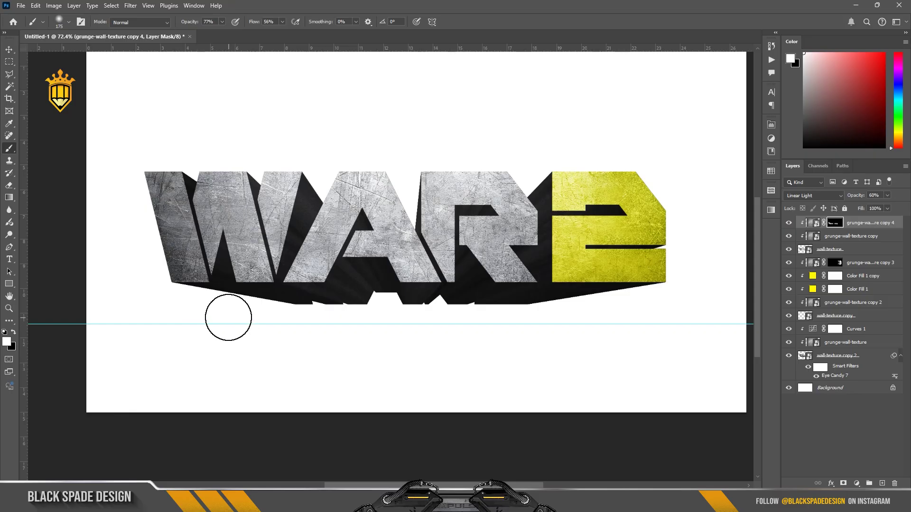
scroll(355, 286, "down", 3)
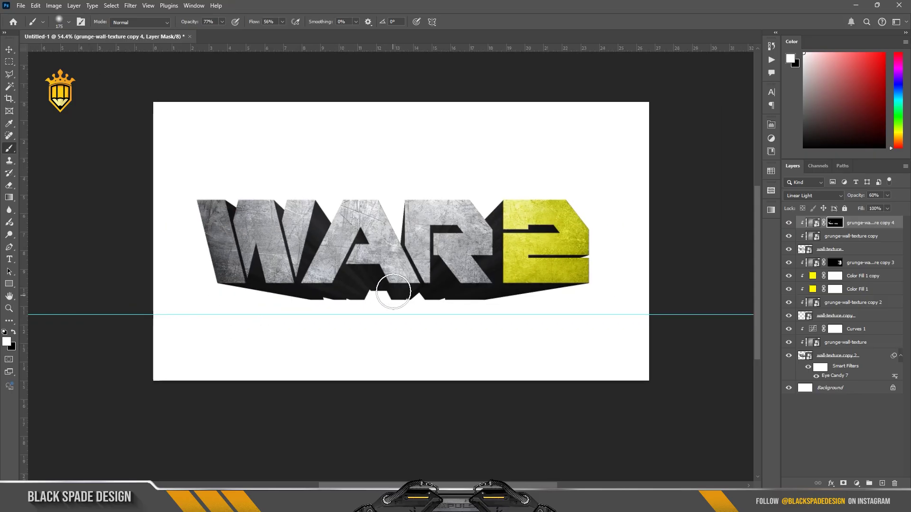
mouse_move(397, 256)
left_mouse_down()
mouse_move(424, 275)
mouse_move(397, 289)
left_mouse_up()
left_click_drag(315, 279, 308, 275)
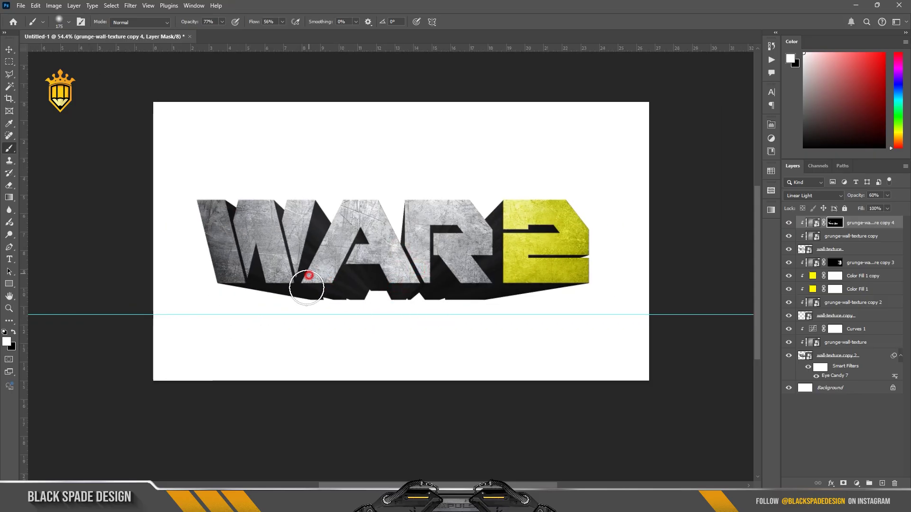
scroll(423, 309, "up", 2)
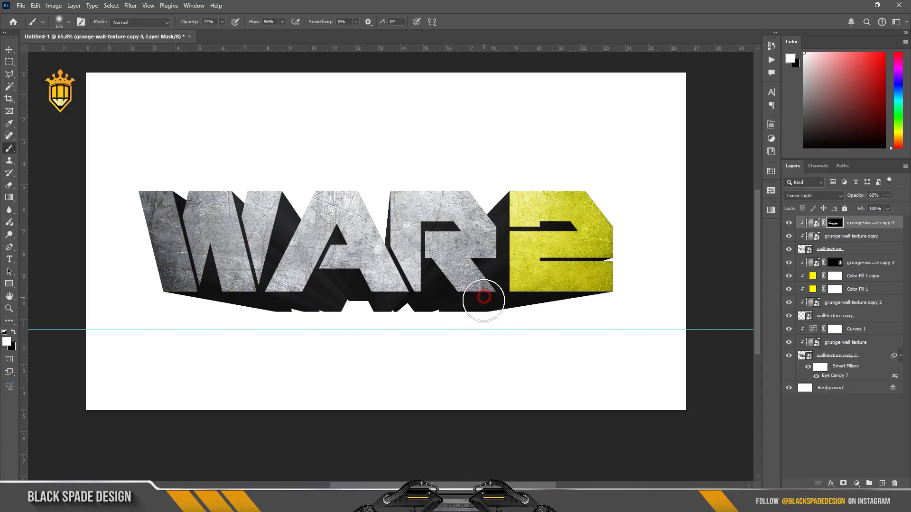
left_click(484, 298)
Step: Compare the extrusion with and without its Curves adjustment
left_click(839, 359)
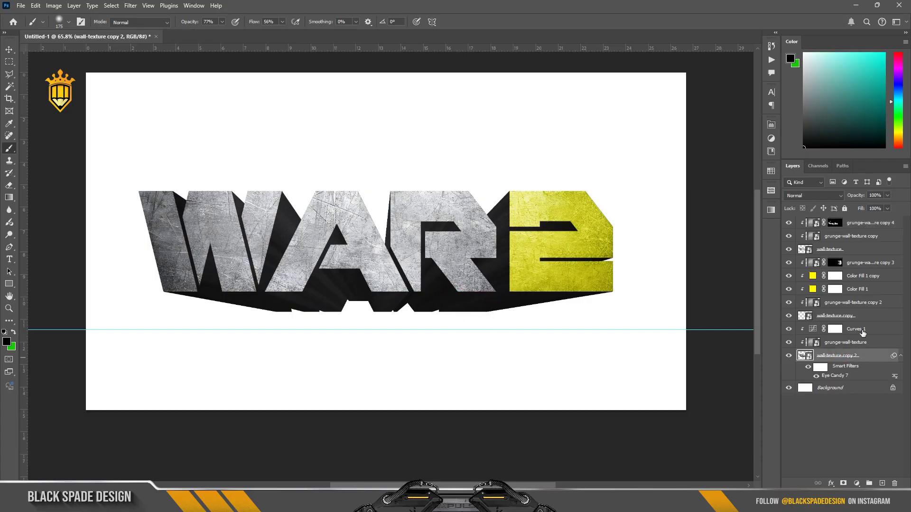
left_click(862, 334)
left_click(790, 330)
left_click(789, 329)
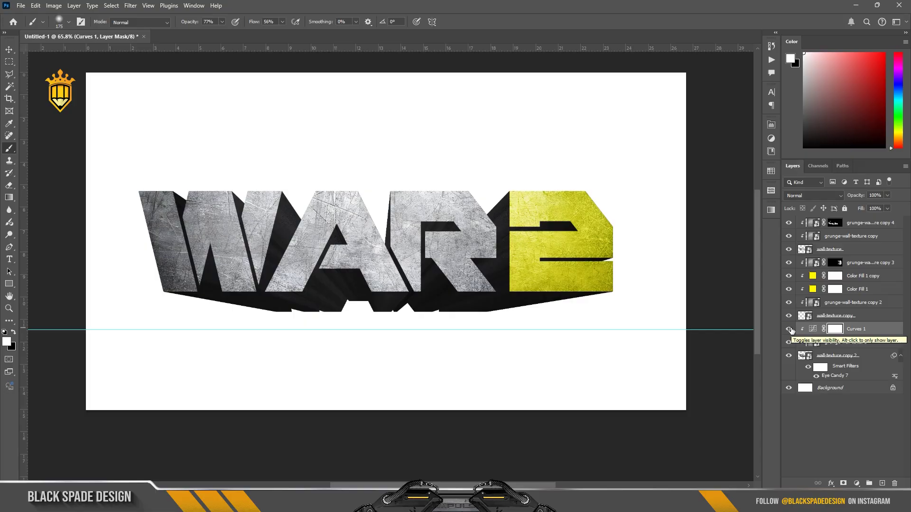
Step: Add a Bevel & Emboss effect to the WAR letters with 178% depth and a 6 px size
scroll(557, 293, "up", 3)
key("v")
left_click(830, 249)
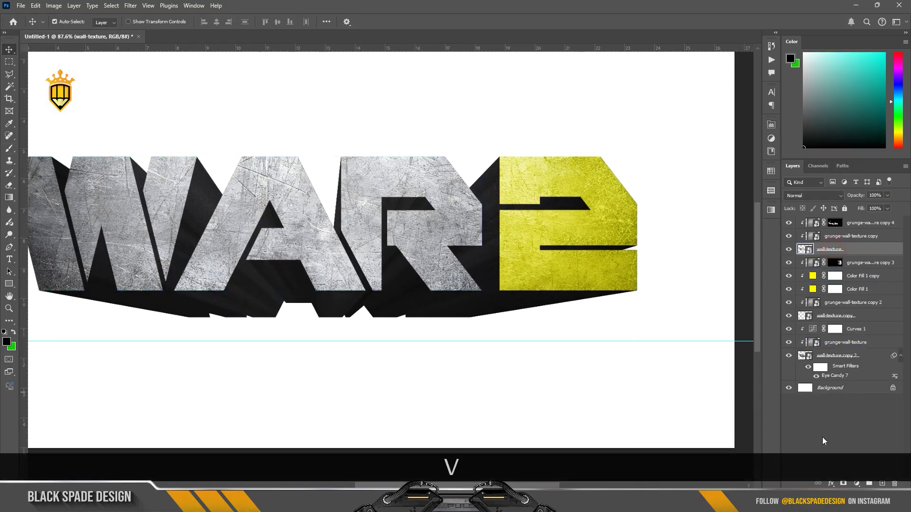
left_click(830, 484)
left_click(851, 403)
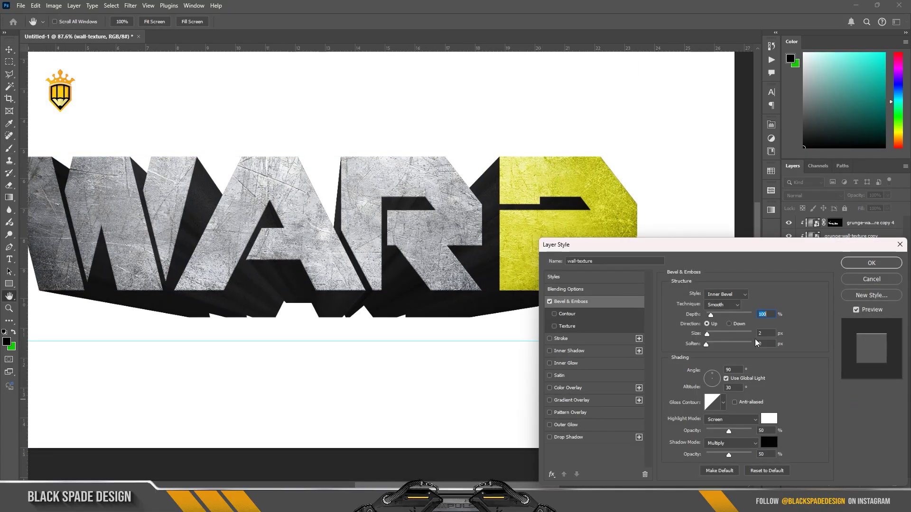
left_click_drag(713, 315, 710, 334)
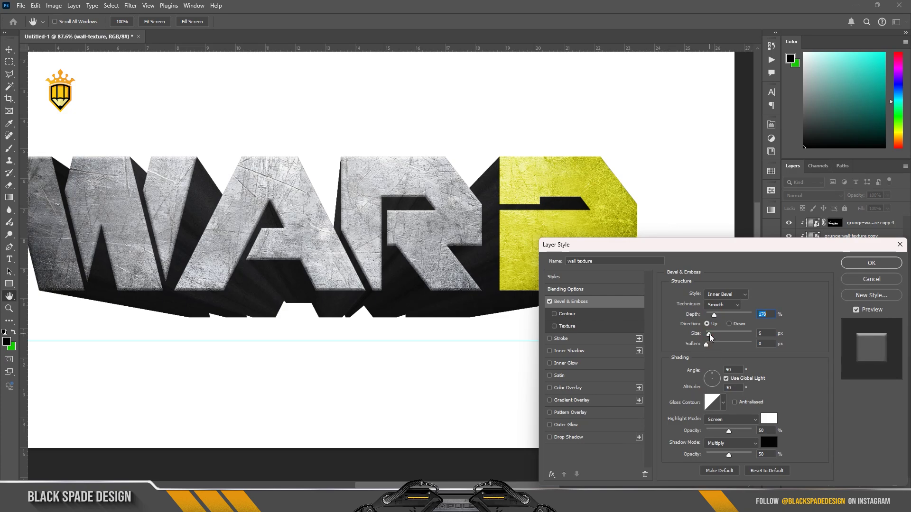
Step: Set the WAR bevel's light angle to 18° and altitude to 58°, with highlight opacity 68% and shadow opacity 55%
left_click_drag(713, 380, 715, 378)
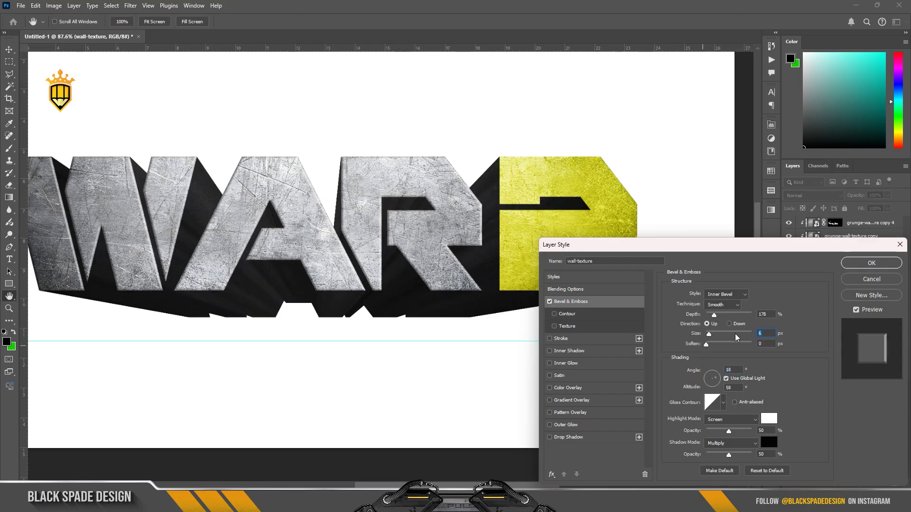
type("4")
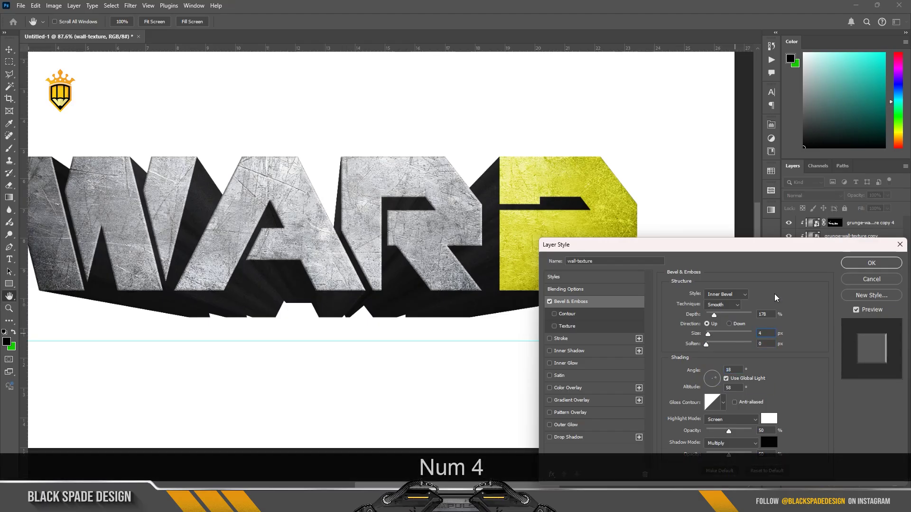
left_click(710, 335)
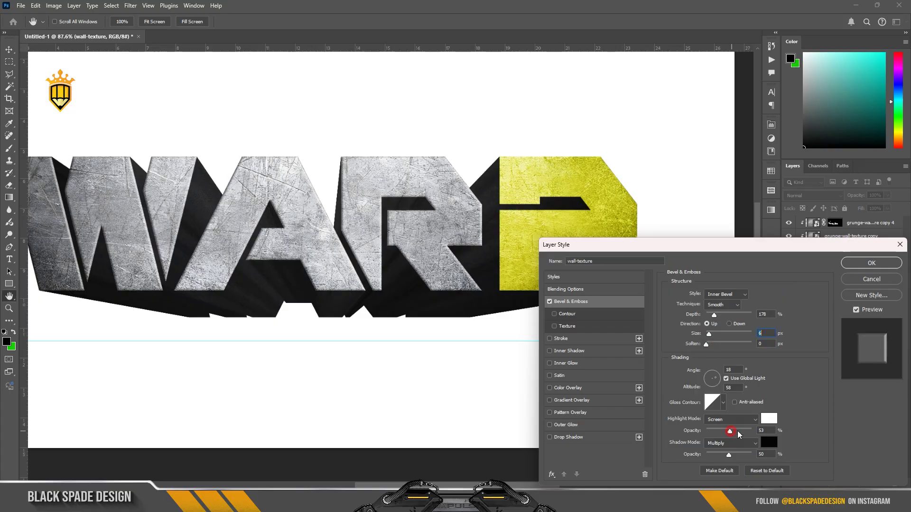
mouse_move(730, 454)
left_mouse_down()
mouse_move(744, 454)
mouse_move(732, 455)
left_mouse_up()
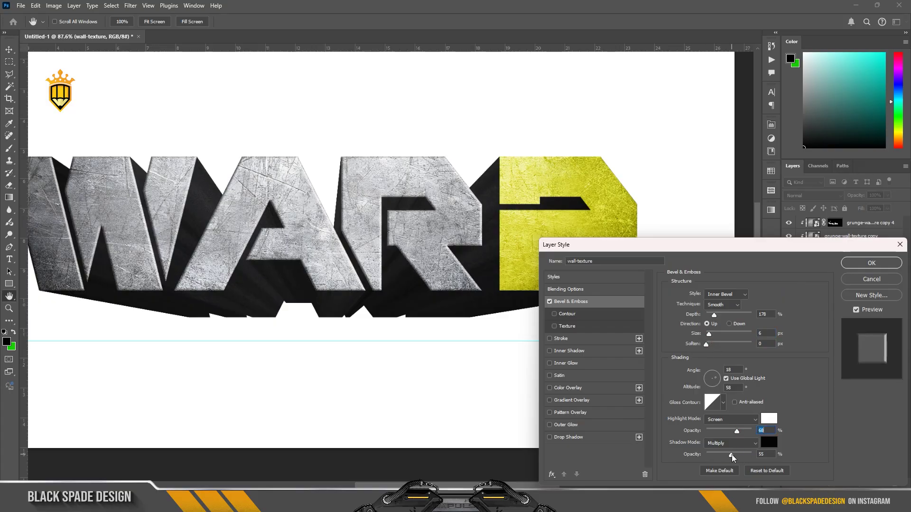
left_click(732, 455)
Step: Switch the WAR bevel to the Chisel Hard technique with a 5 px size and 48% highlight opacity, and apply it
left_click(720, 305)
left_click(719, 316)
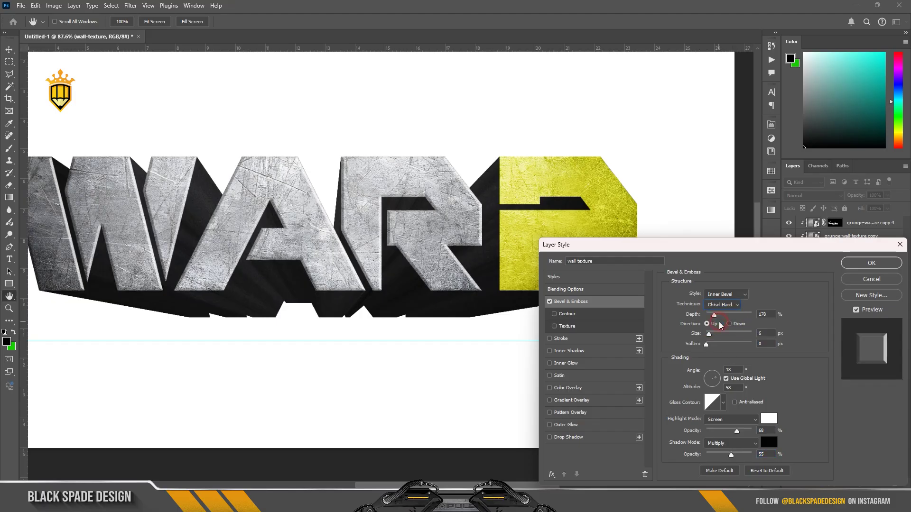
left_click_drag(710, 334, 709, 334)
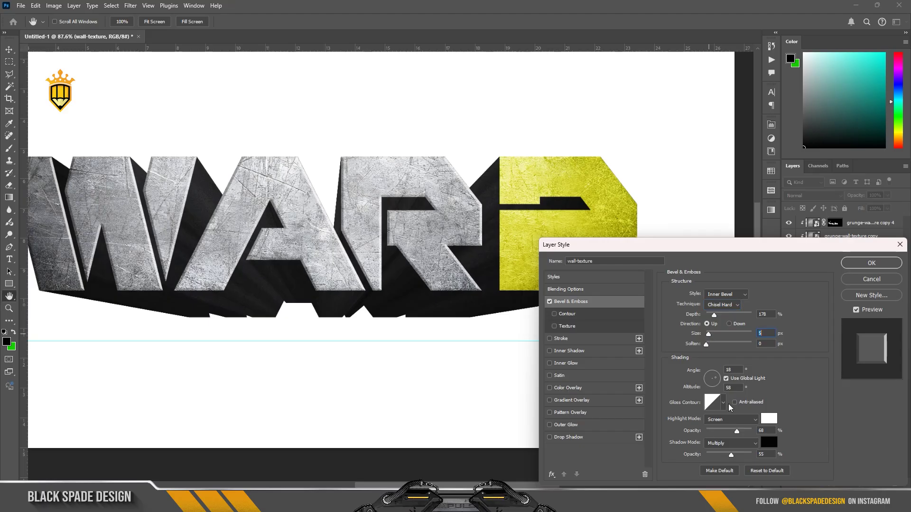
left_click_drag(736, 431, 729, 431)
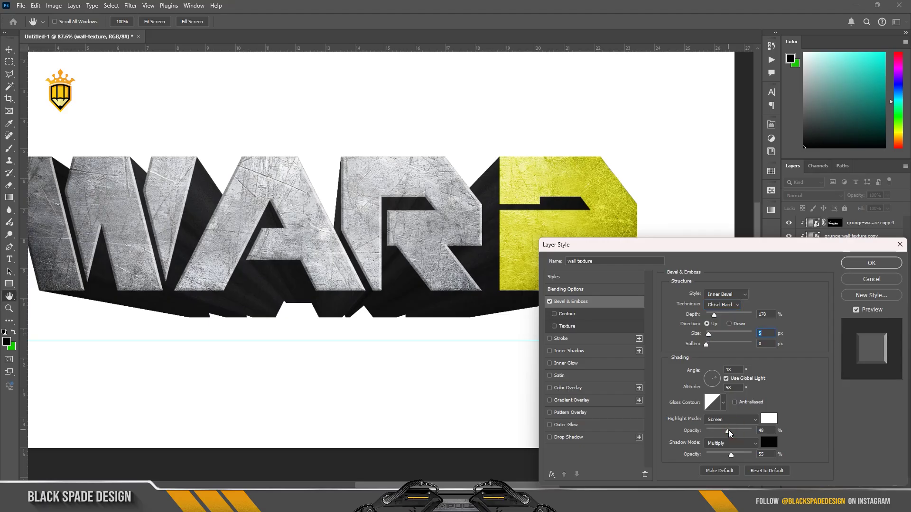
left_click(872, 263)
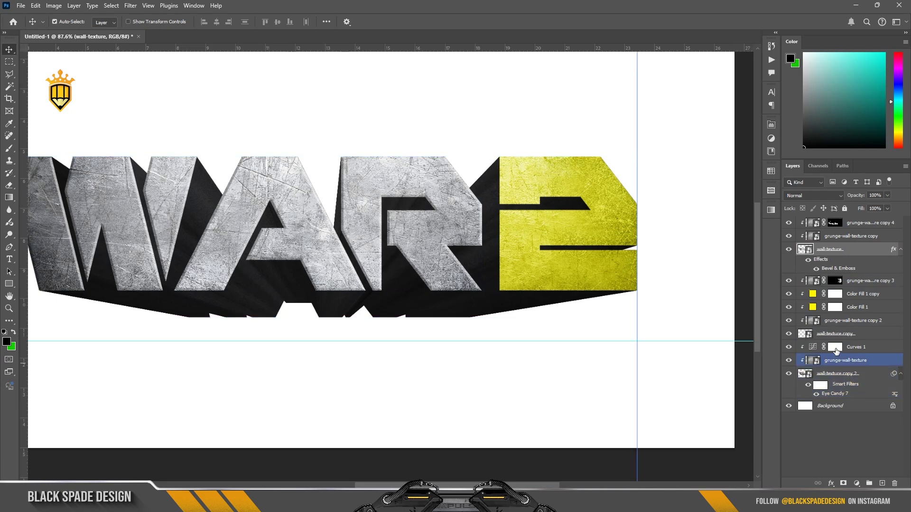
Step: Add a Chisel Hard Bevel & Emboss to the 2 with 178% depth, 5 px size and 70% shadow opacity
left_click(842, 334)
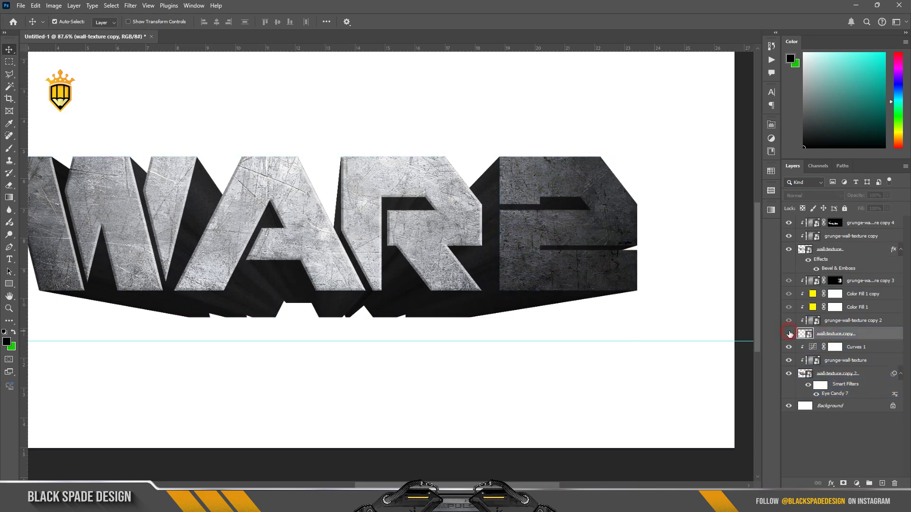
left_click(830, 484)
left_click(850, 404)
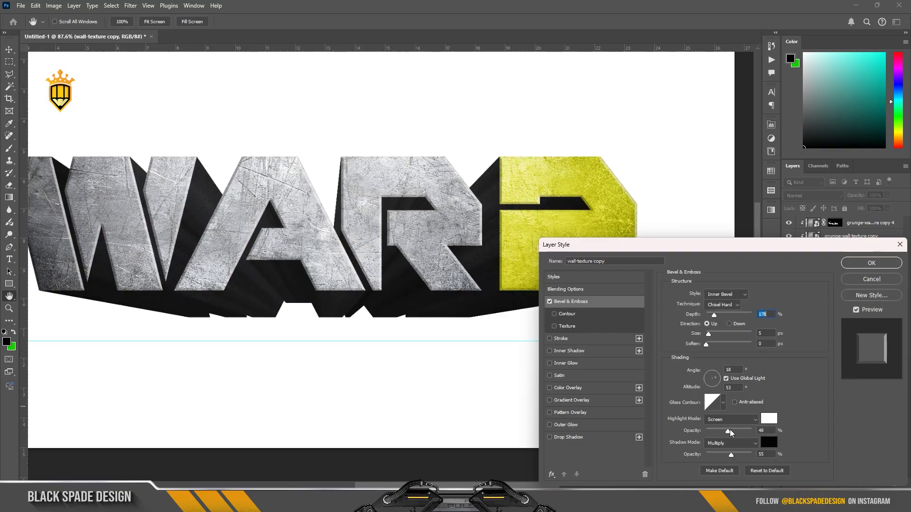
mouse_move(728, 431)
left_mouse_down()
mouse_move(737, 431)
mouse_move(730, 455)
left_mouse_up()
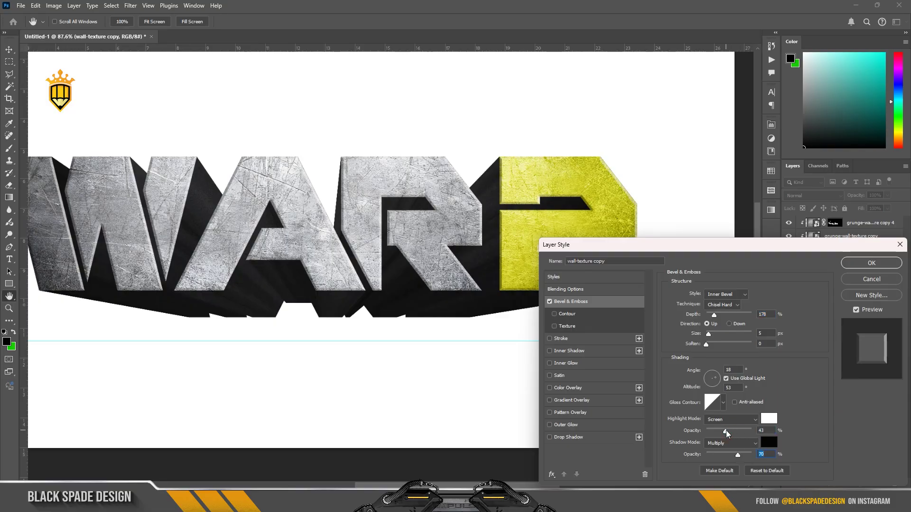
left_click_drag(727, 432, 729, 432)
left_click(863, 264)
key("v")
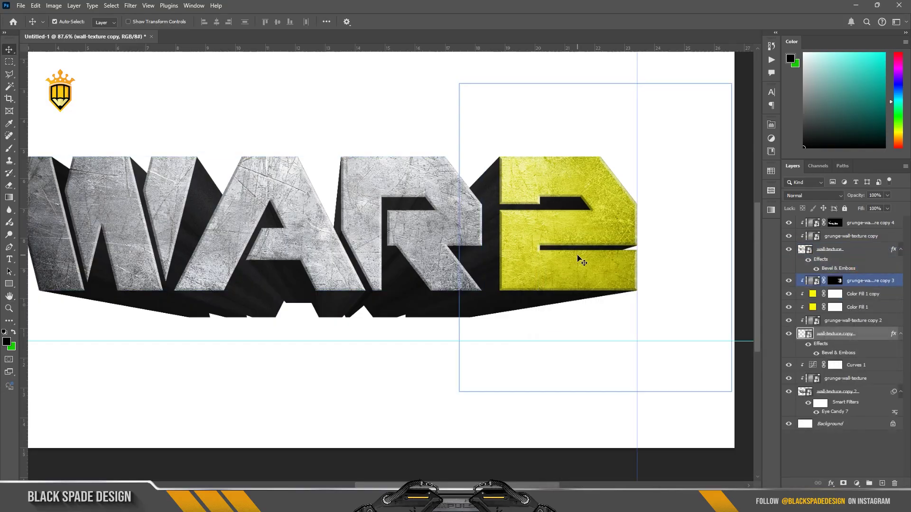
Step: Add a second Curves adjustment clipped to the extrusion, raise its midtones to brighten it, and invert its mask to black
scroll(578, 258, "down", 5)
scroll(413, 291, "up", 6)
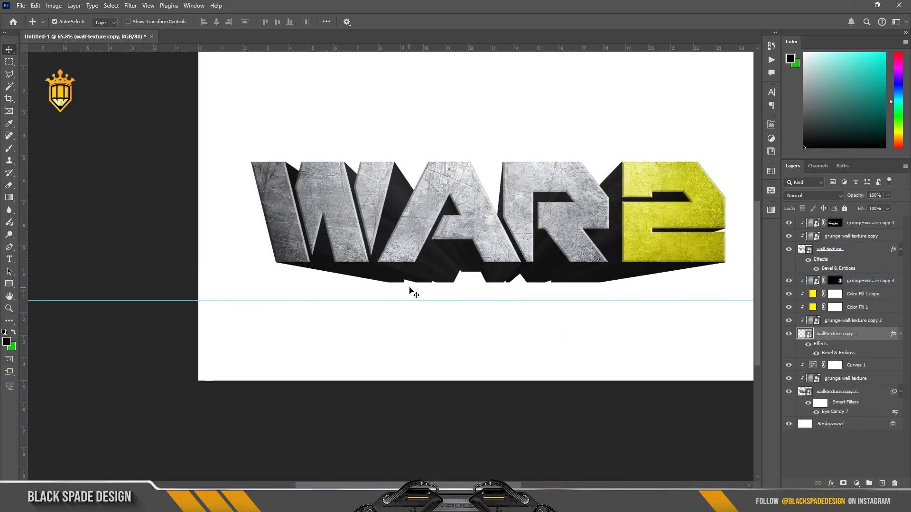
scroll(410, 290, "up", 3)
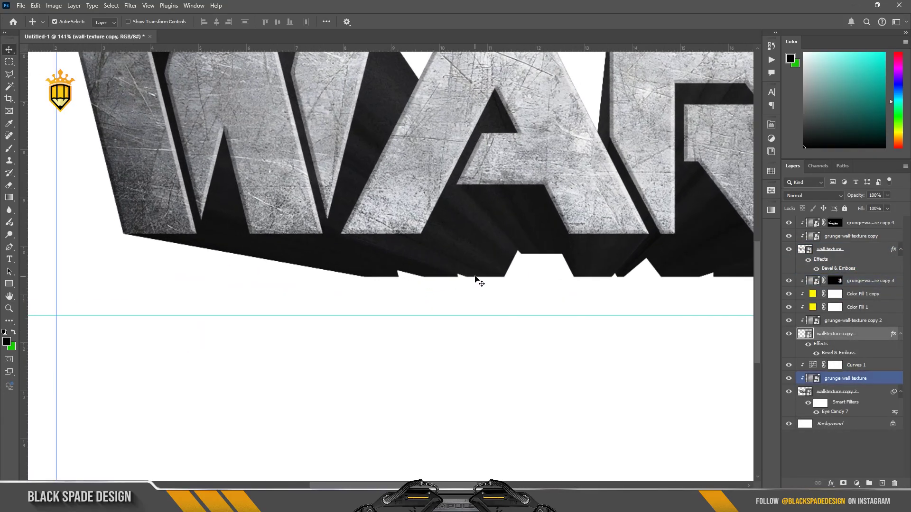
scroll(476, 278, "down", 2)
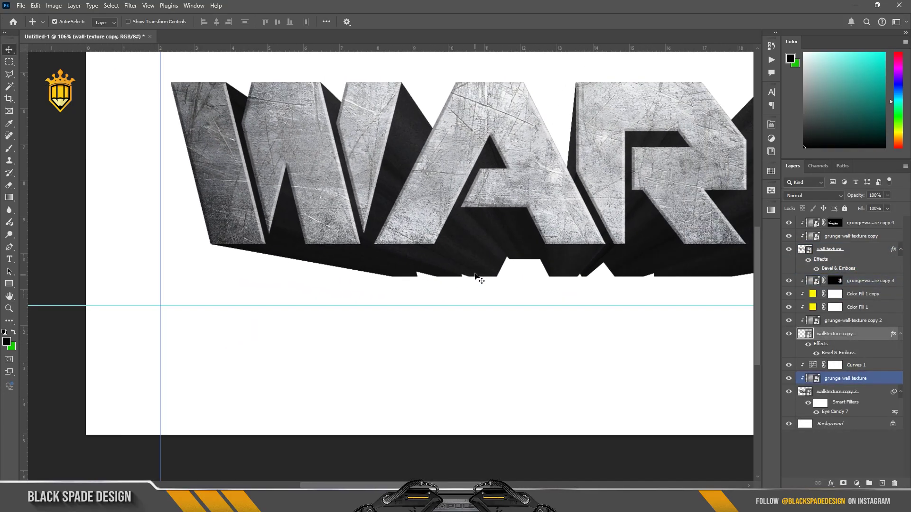
left_click(857, 365)
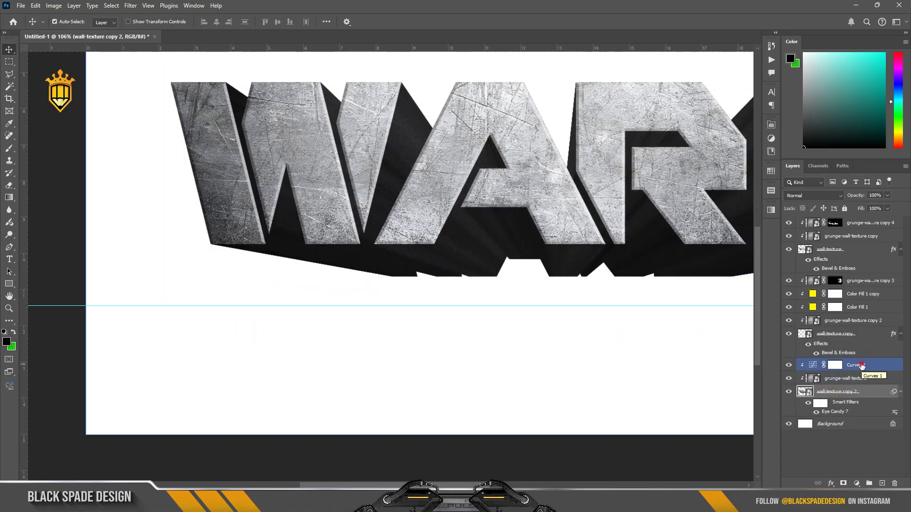
left_click(861, 364)
left_click(856, 484)
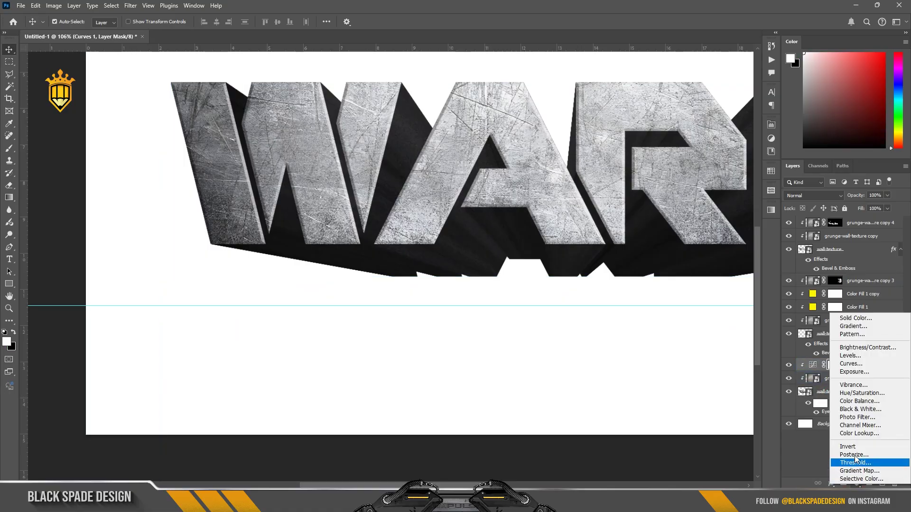
left_click(852, 364)
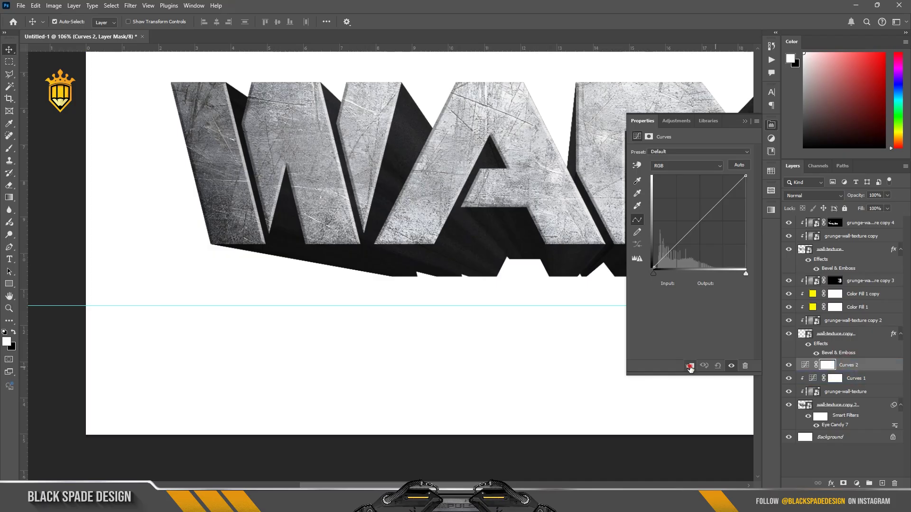
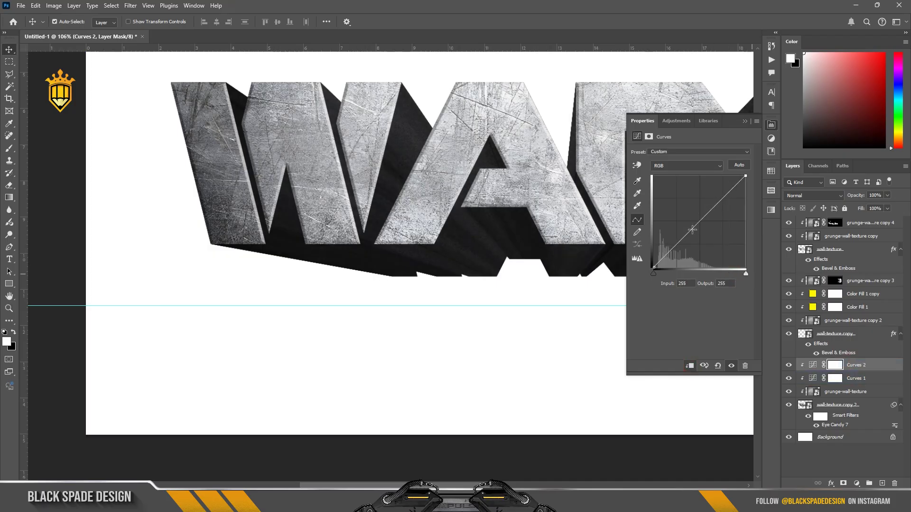
left_click_drag(688, 233, 681, 216)
left_click(771, 124)
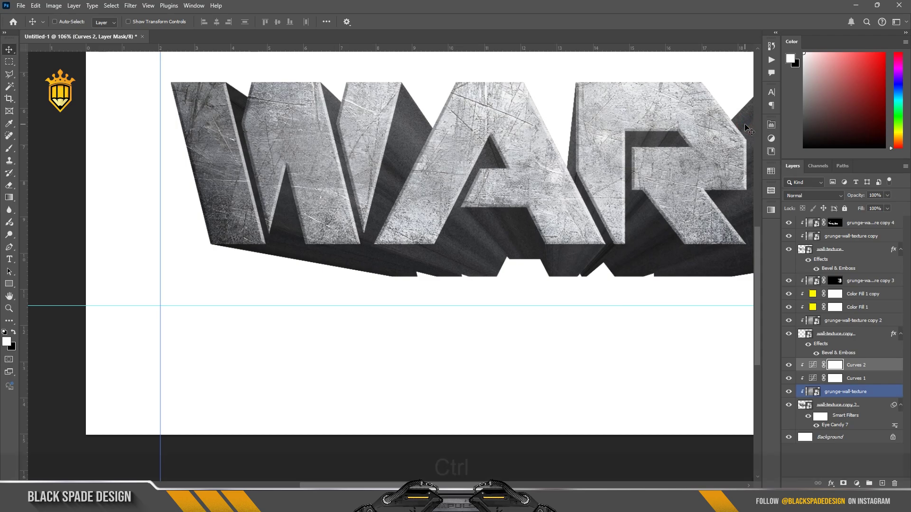
key("ctrl+i")
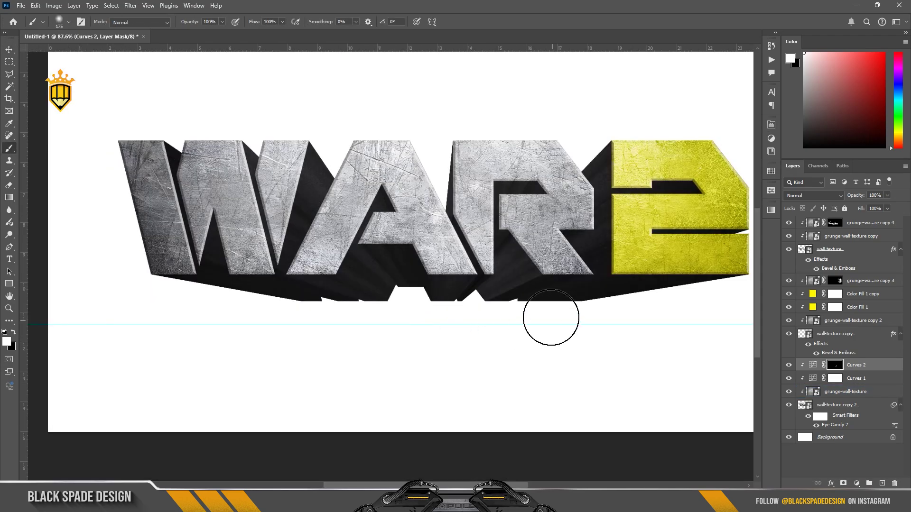
Step: Paint white on the new Curves mask with an 80 px brush to lighten the extrusion around the R and 2
key("space")
left_click_drag(578, 331, 397, 332)
scroll(416, 324, "up", 2)
key("bracketleft")
key("bracketleft")
key("bracketleft")
key("bracketleft")
key("bracketleft")
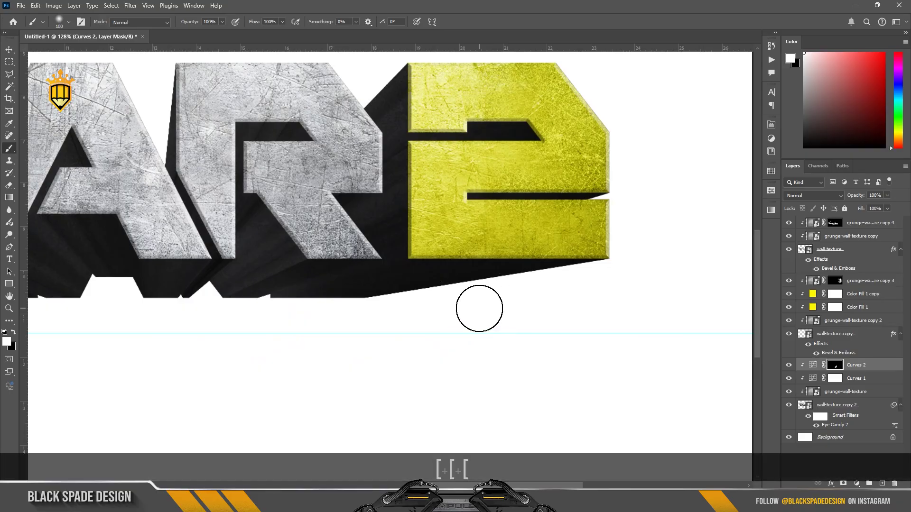
key("space")
left_click_drag(429, 181, 509, 228)
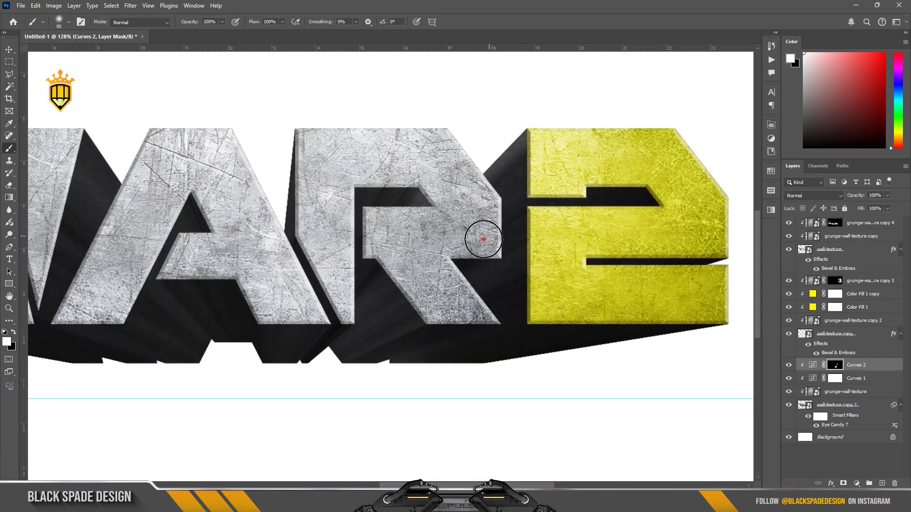
left_click_drag(483, 239, 381, 285)
left_click_drag(716, 336, 556, 367)
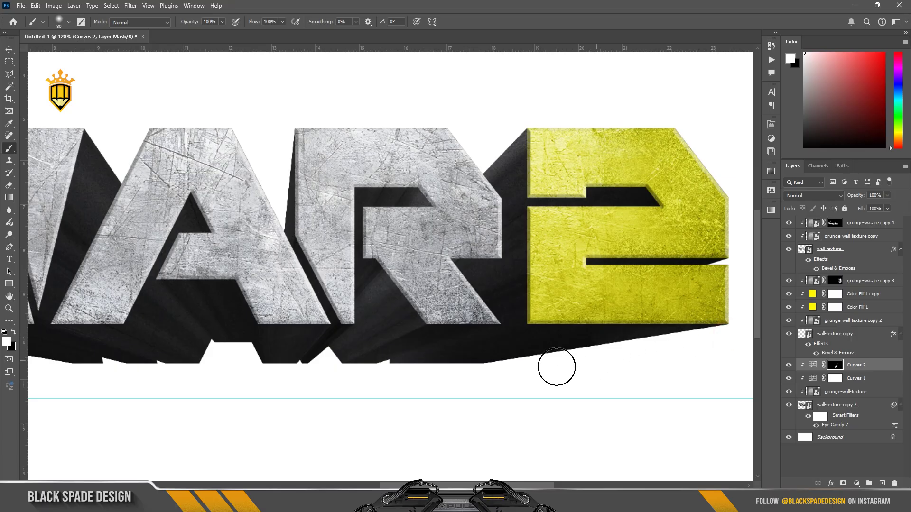
Step: Brush white on the same Curves mask to lighten the extrusion beneath the A and between the W and A
scroll(515, 297, "down", 3)
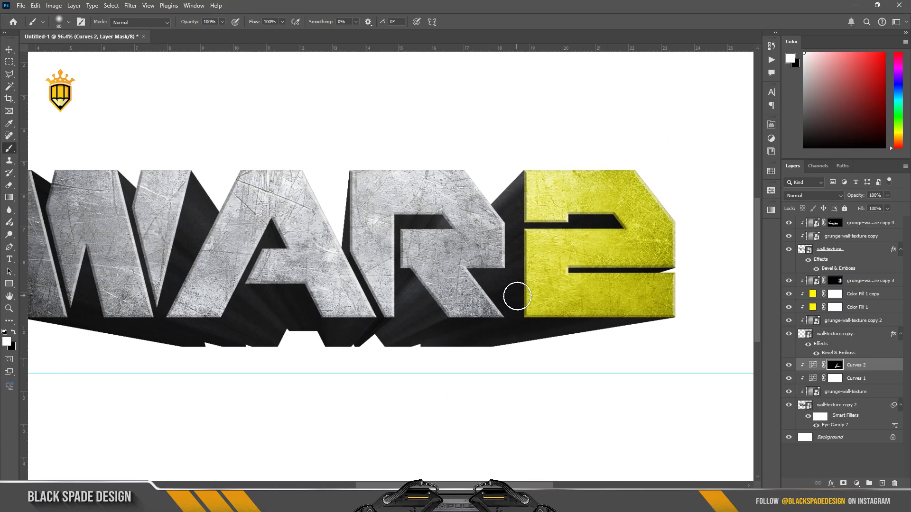
left_click_drag(461, 287, 643, 275)
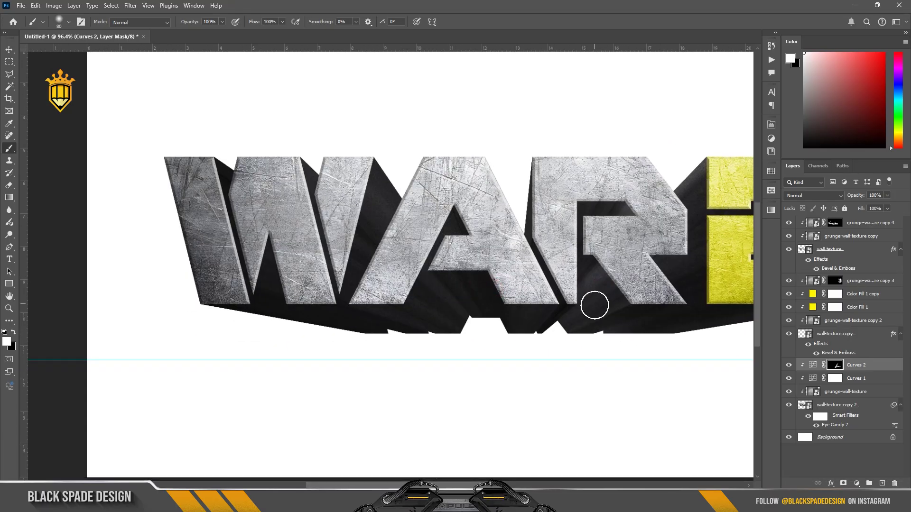
scroll(527, 309, "up", 2)
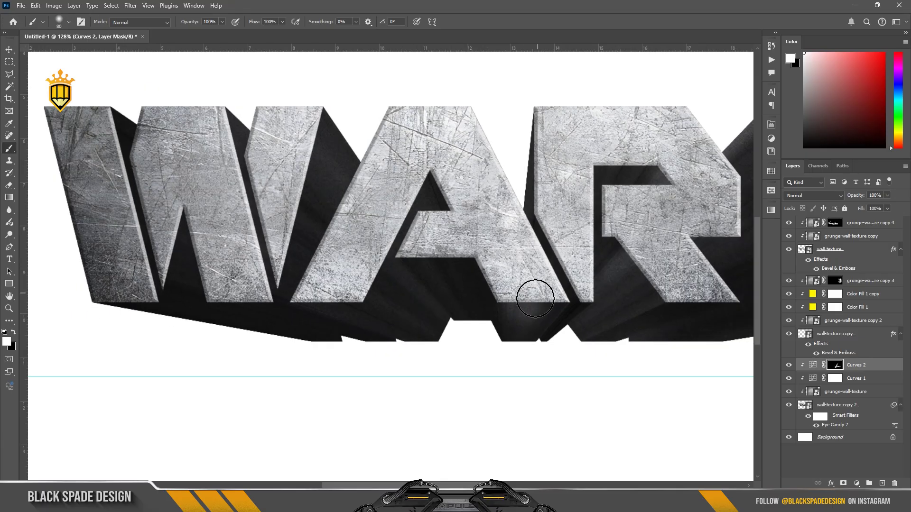
left_click_drag(457, 296, 488, 372)
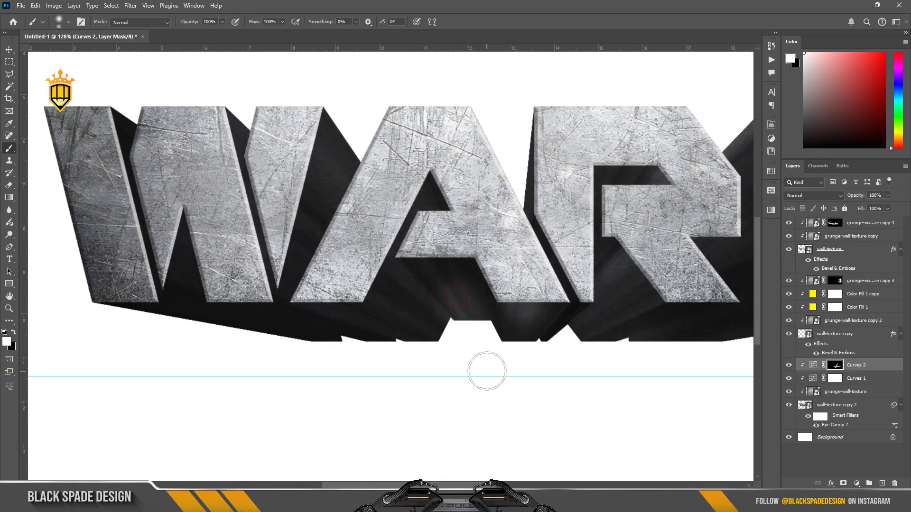
left_click_drag(443, 330, 466, 361)
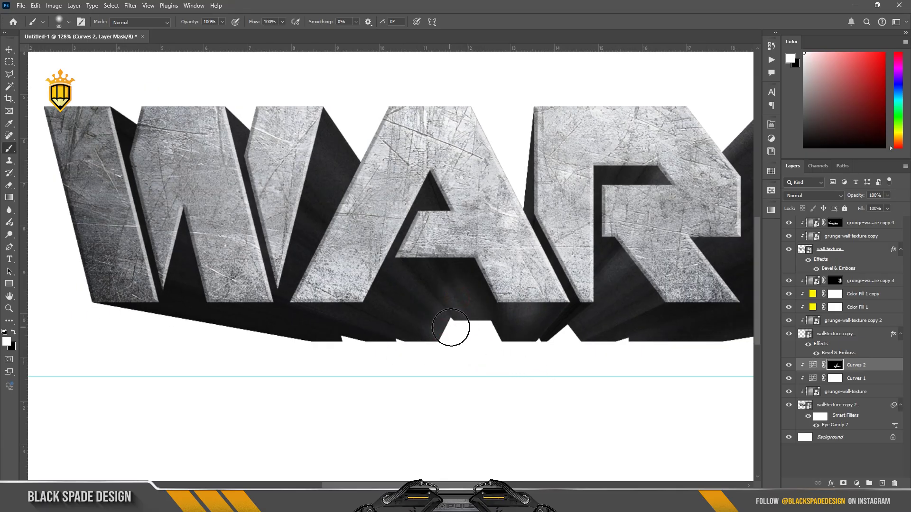
scroll(438, 345, "up", 1)
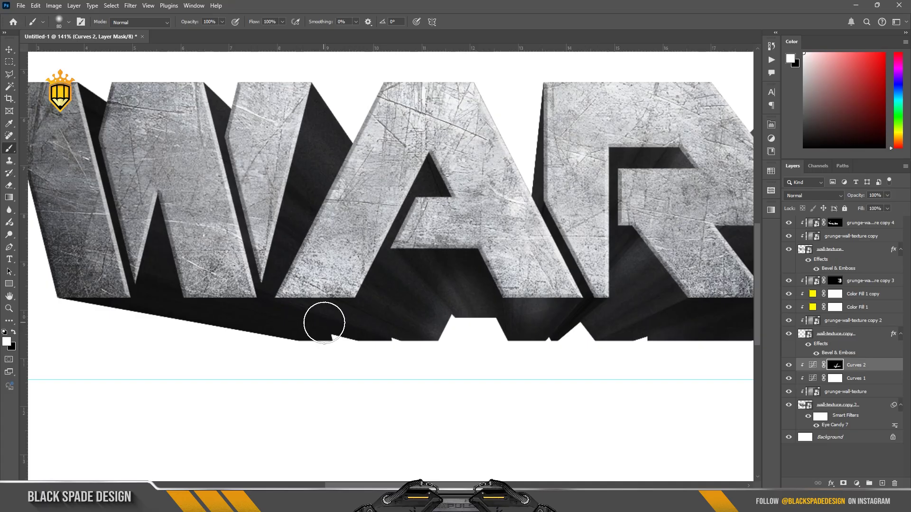
scroll(469, 374, "down", 3)
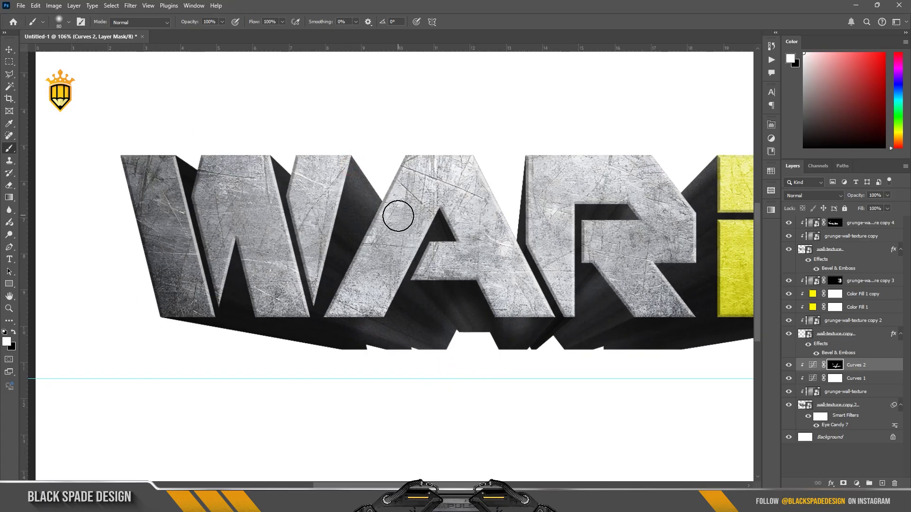
Step: Paint white on the Curves 2 mask with a 35 px brush to lighten the extrusion between and beneath the W's legs
scroll(308, 292, "up", 2)
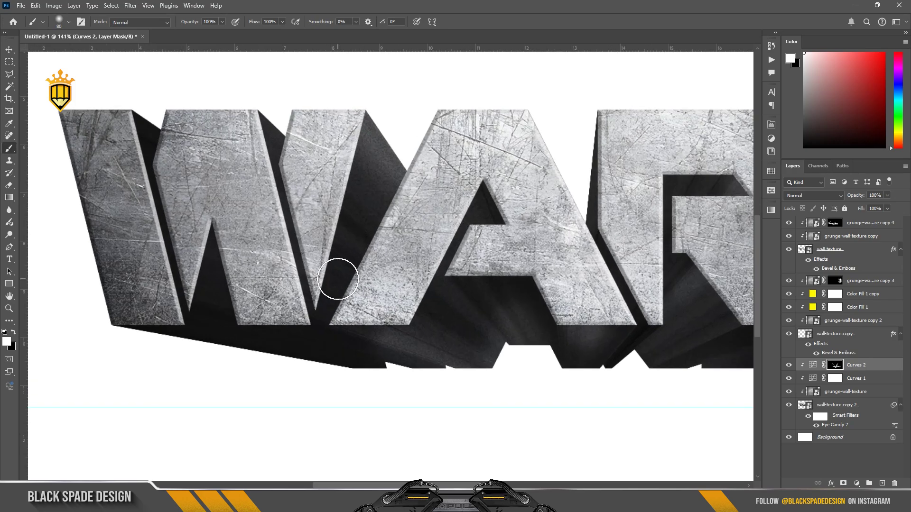
key("bracketleft")
key("bracketleft")
key("bracketleft")
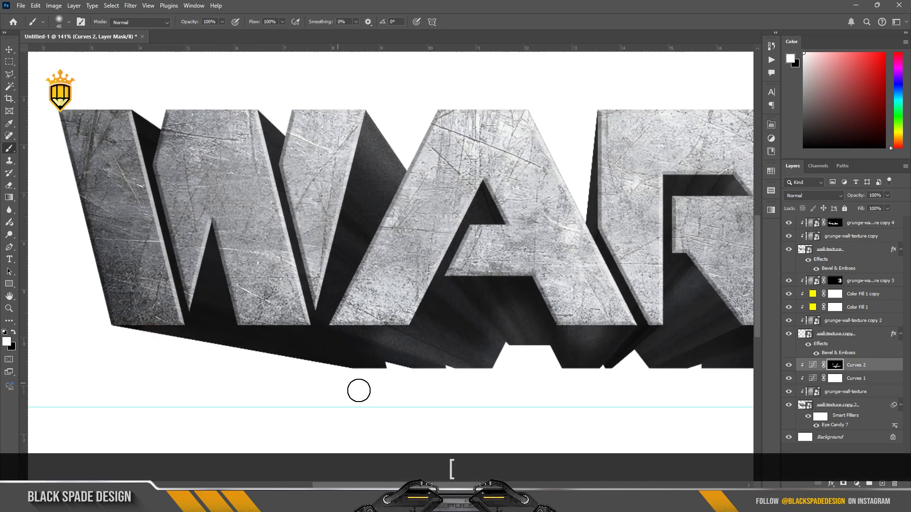
key("bracketleft")
mouse_move(225, 314)
left_mouse_down()
mouse_move(487, 403)
mouse_move(172, 290)
left_mouse_up()
scroll(315, 364, "down", 4)
scroll(356, 362, "up", 4)
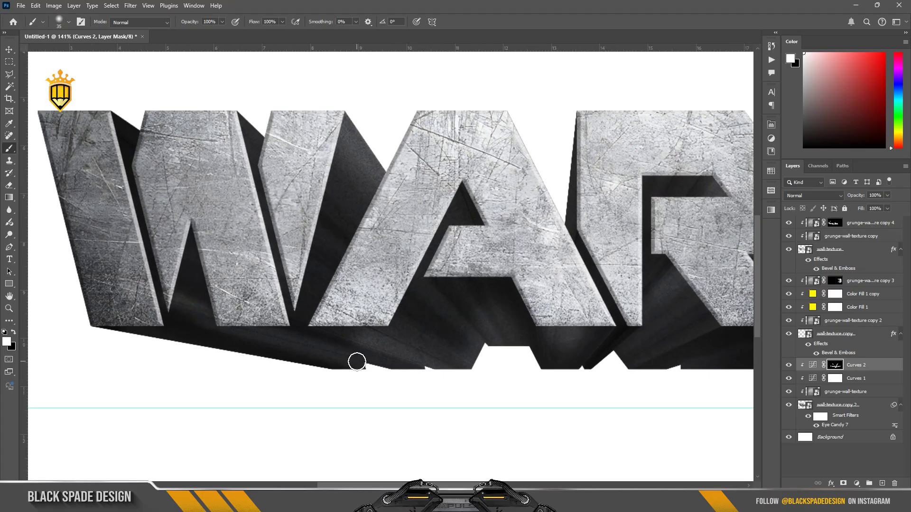
scroll(357, 362, "up", 2)
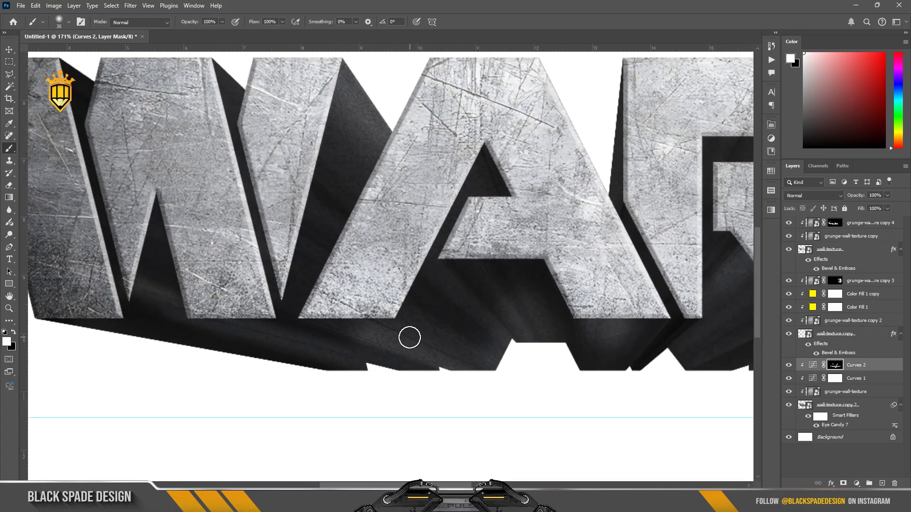
Step: Refine the Curves 2 mask around the gap between the R and 2, painting with white and with a 30 px black brush
scroll(409, 338, "down", 2)
key("bracketright")
key("bracketright")
key("bracketright")
key("bracketright")
scroll(379, 207, "down", 6)
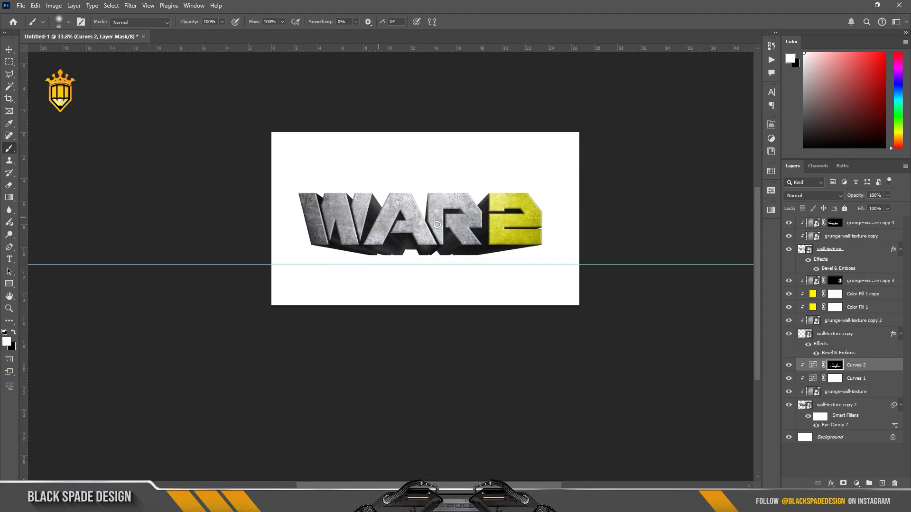
scroll(456, 228, "up", 3)
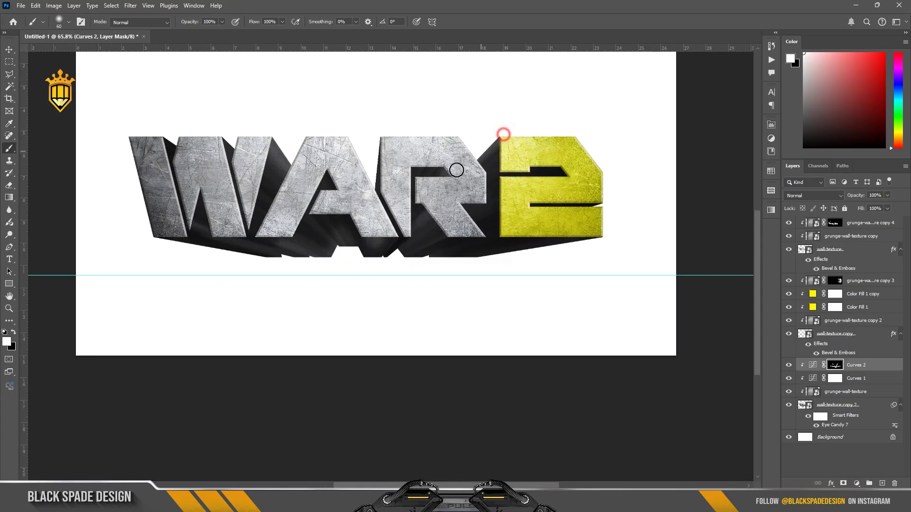
scroll(472, 214, "up", 2)
key("bracketleft")
key("bracketleft")
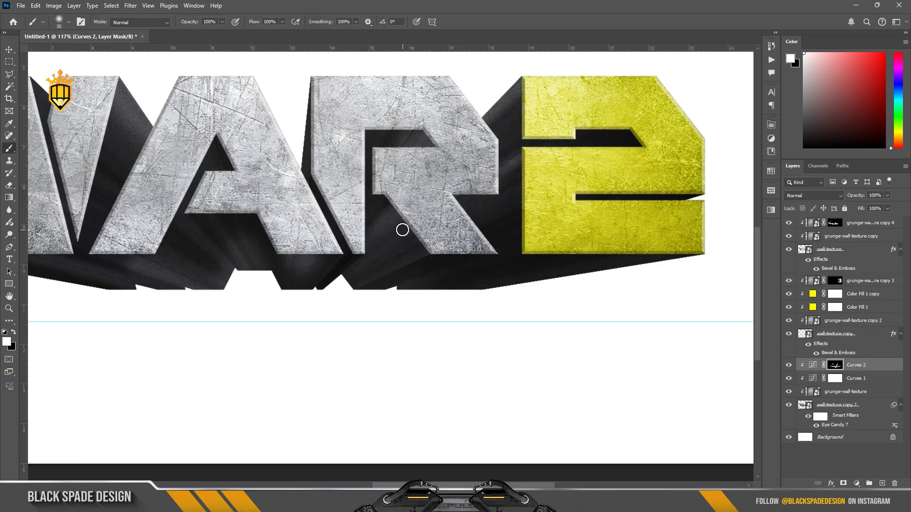
scroll(410, 226, "up", 1)
key("x")
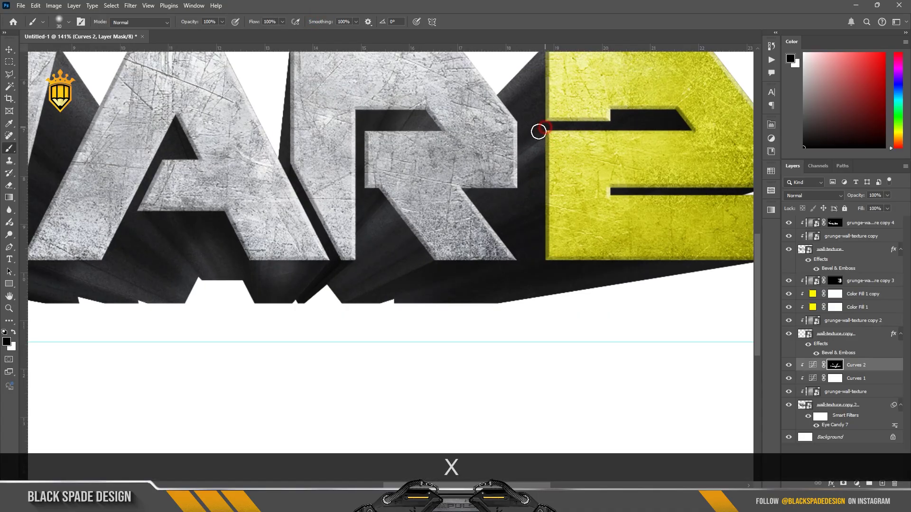
scroll(425, 196, "down", 3)
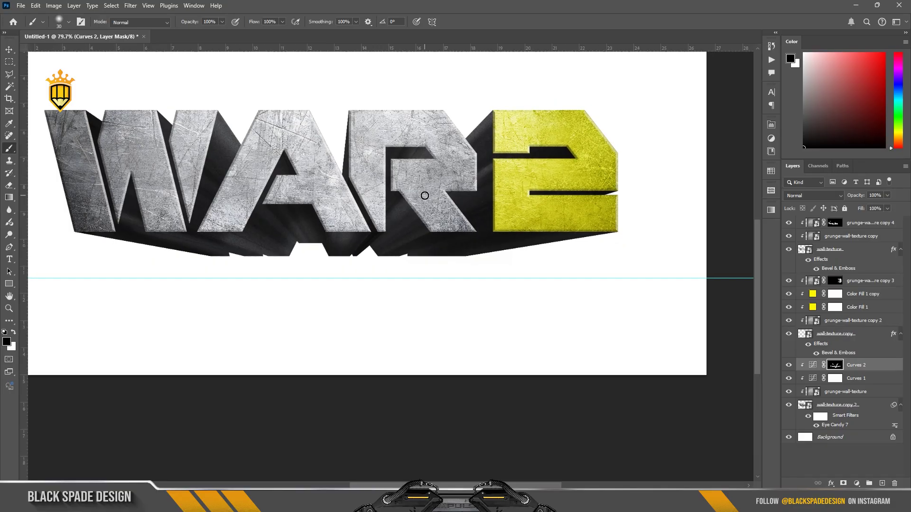
Step: Try a white 60 px brush dab on the Curves 2 mask around the R and undo it
scroll(396, 212, "up", 1)
scroll(396, 212, "up", 3)
key("x")
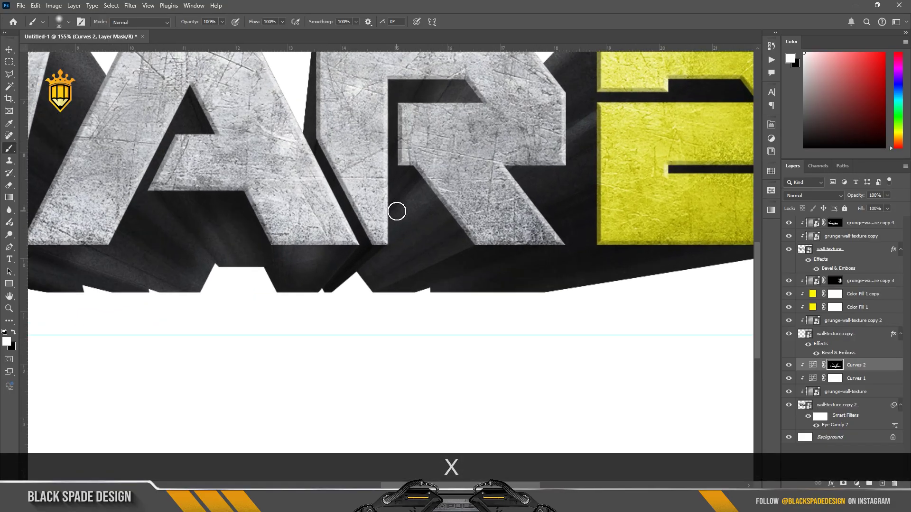
key("bracketright")
key("bracketright")
key("bracketright")
left_click(415, 158)
key("ctrl+z")
key("x")
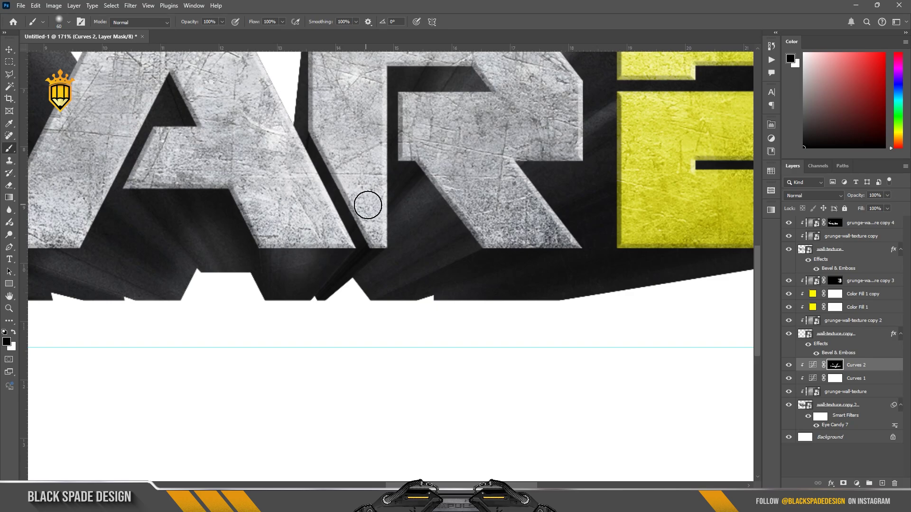
Step: Touch up the extrusion beneath the A by painting white on the Curves 2 mask with a 25 px brush
scroll(368, 205, "down", 2)
scroll(378, 265, "down", 5)
scroll(343, 253, "up", 4)
key("space")
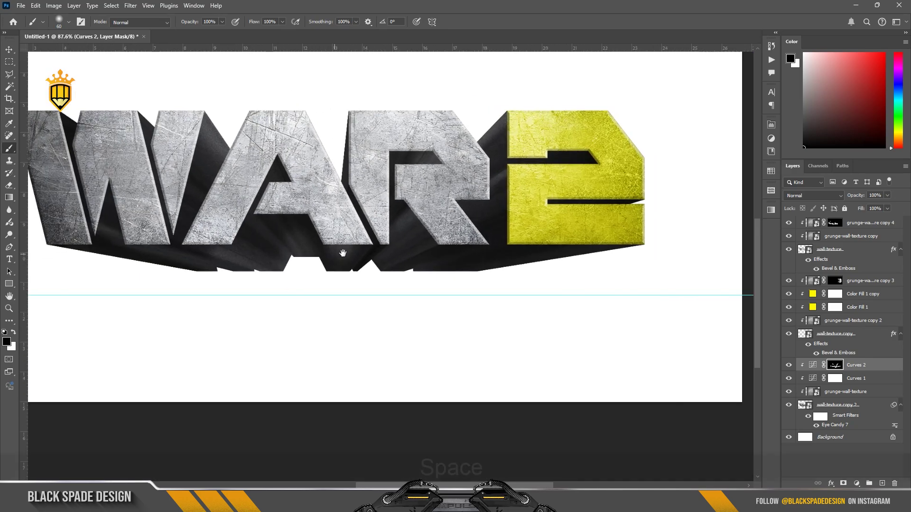
left_click_drag(368, 247, 564, 248)
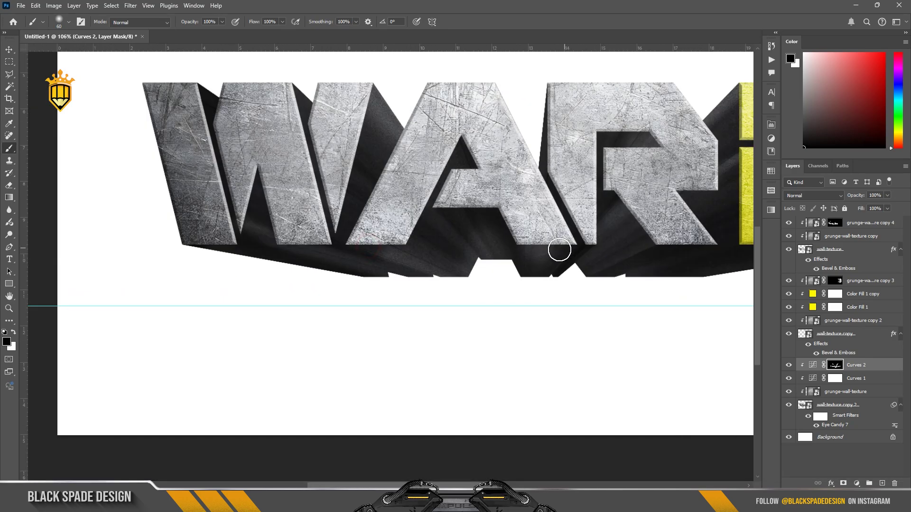
scroll(494, 270, "up", 4)
key("bracketleft")
key("bracketleft")
key("bracketleft")
key("bracketleft")
key("bracketleft")
key("bracketleft")
key("bracketleft")
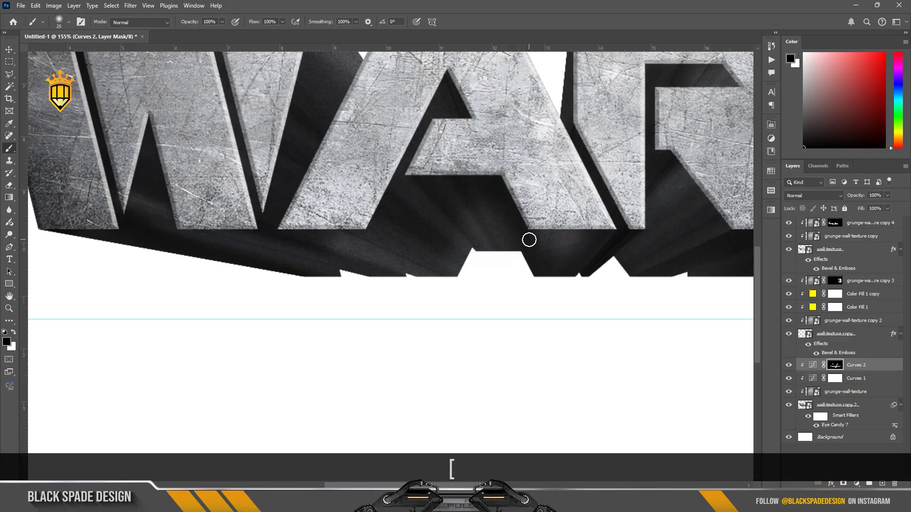
key("x")
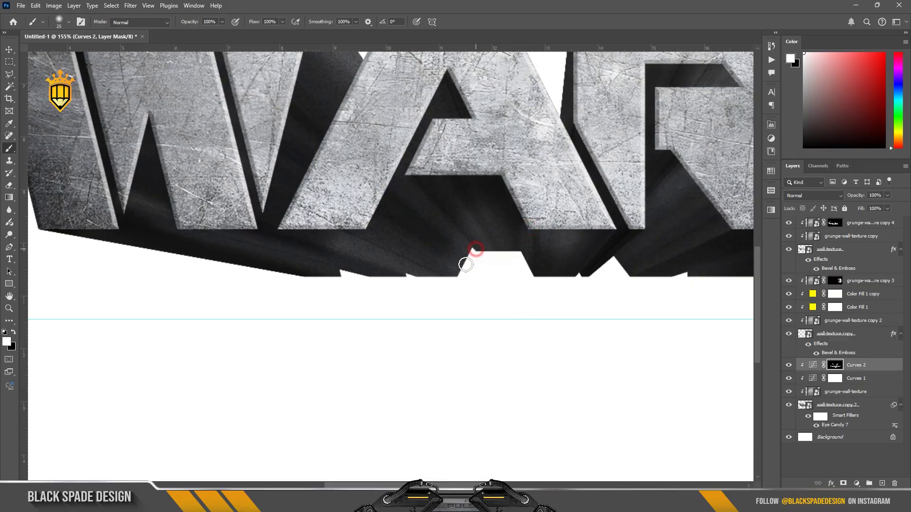
scroll(451, 283, "down", 6)
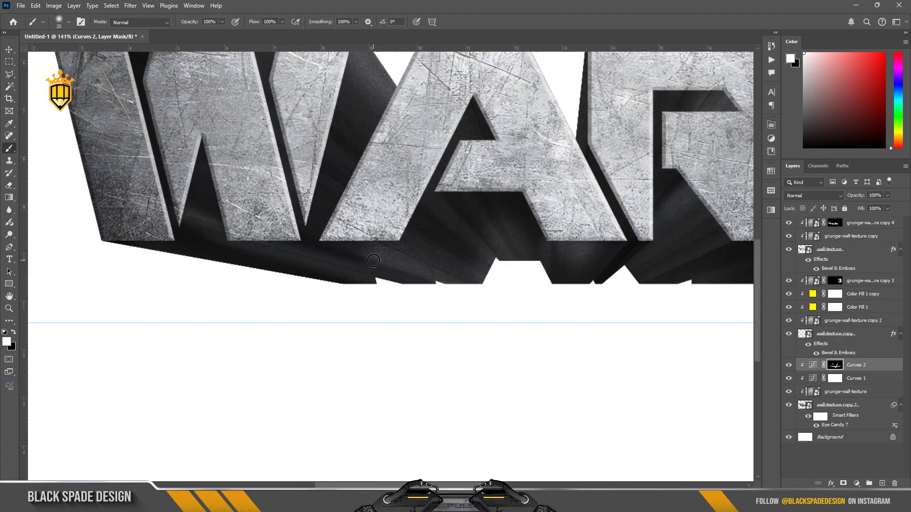
Step: Examine the painted extrusion highlights and letter textures across the whole WAR2 title
key("v")
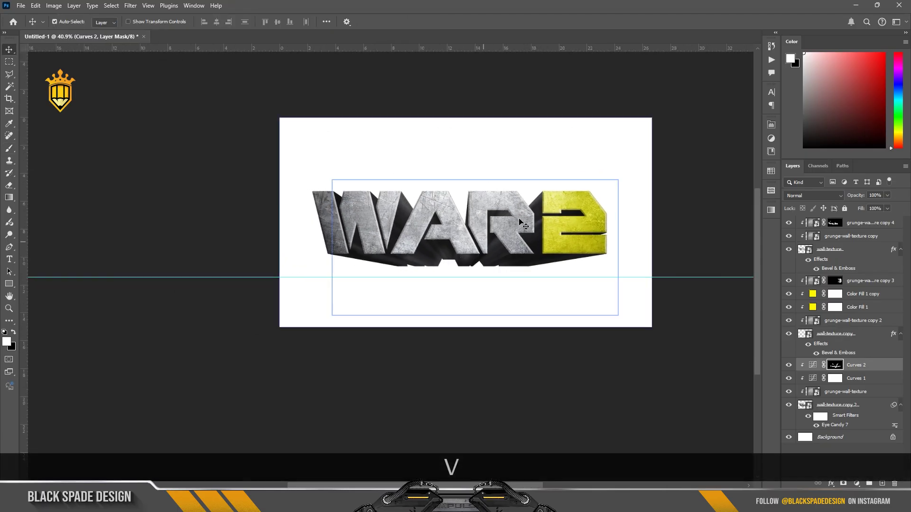
scroll(524, 219, "down", 2)
scroll(484, 222, "up", 12)
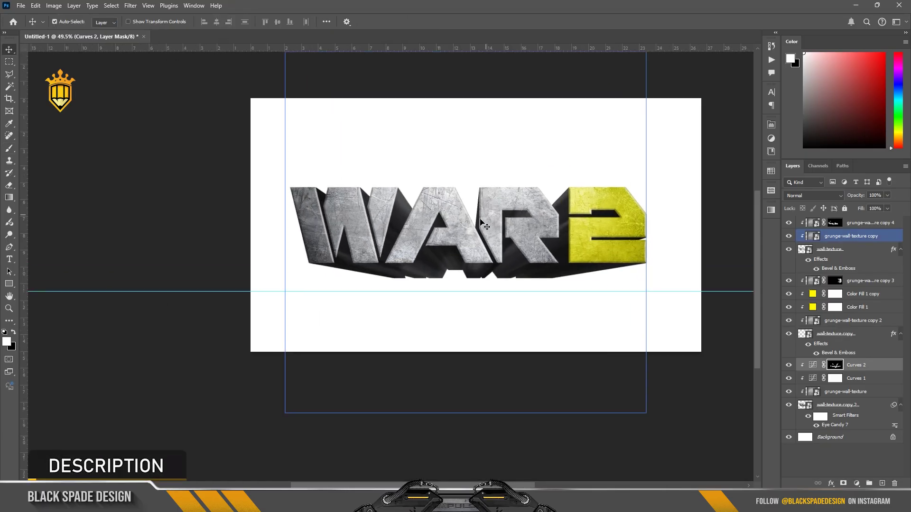
scroll(454, 226, "down", 5)
scroll(462, 227, "up", 2)
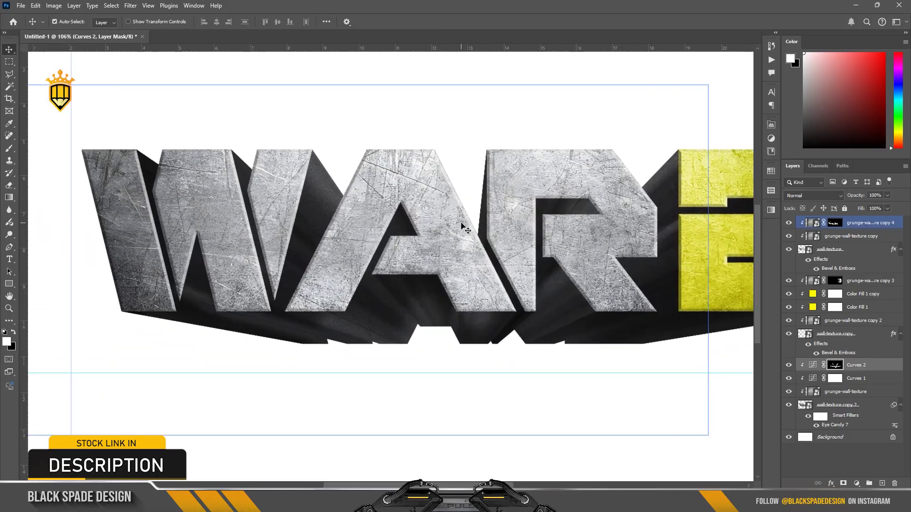
scroll(463, 227, "down", 3)
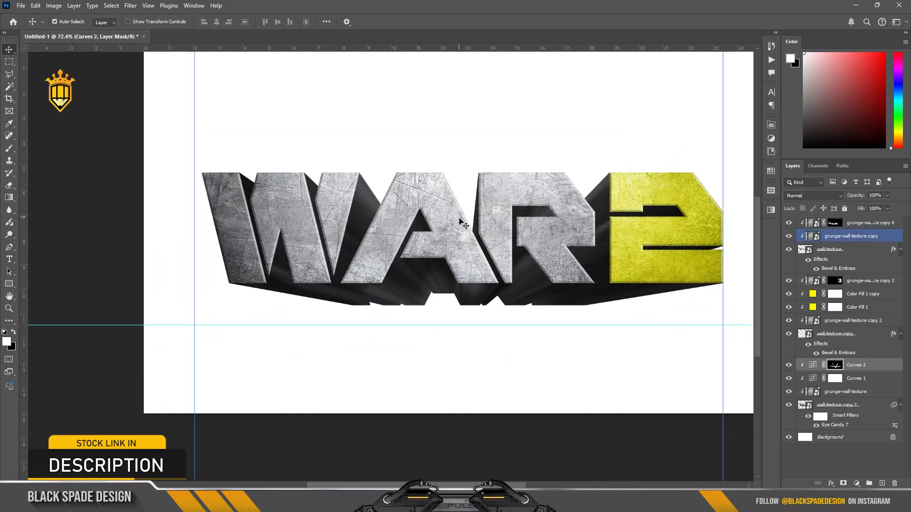
left_click(451, 236)
scroll(398, 225, "down", 2)
left_click(833, 252)
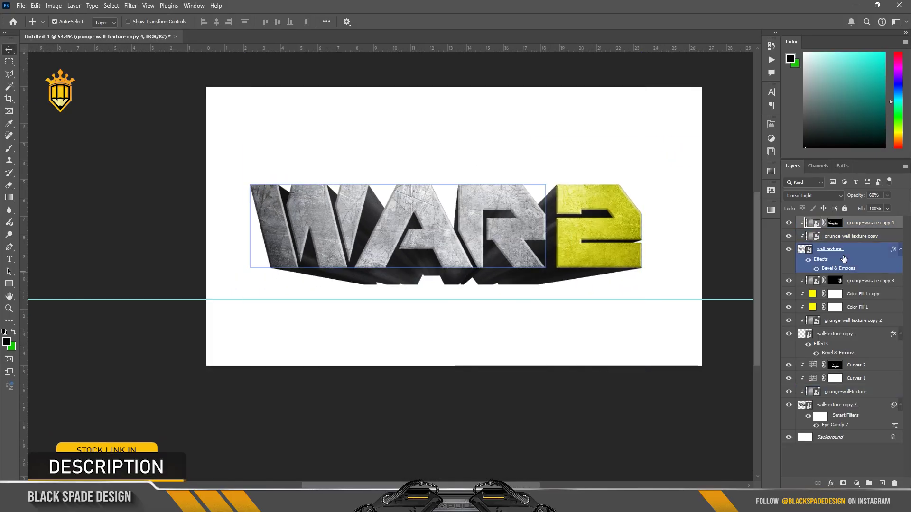
Step: Compare the WAR letters with the grunge-wall-texture copy layer hidden and shown
left_click(834, 239)
left_click(789, 237)
left_click(789, 236)
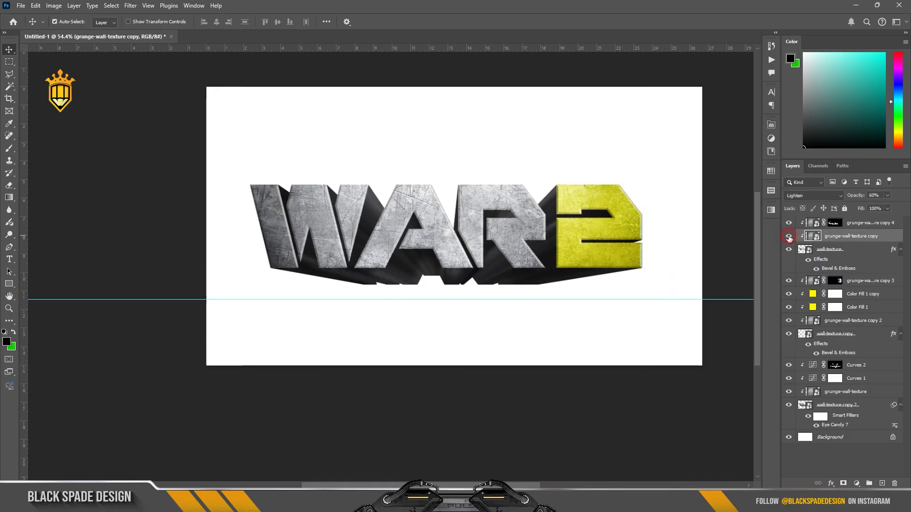
left_click(789, 237)
left_click(789, 237)
scroll(481, 240, "up", 4)
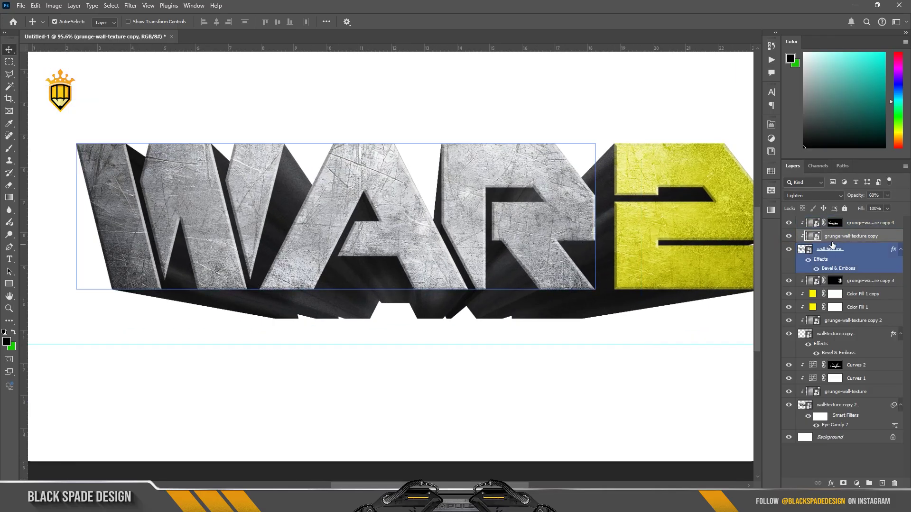
left_click(789, 236)
left_click(789, 237)
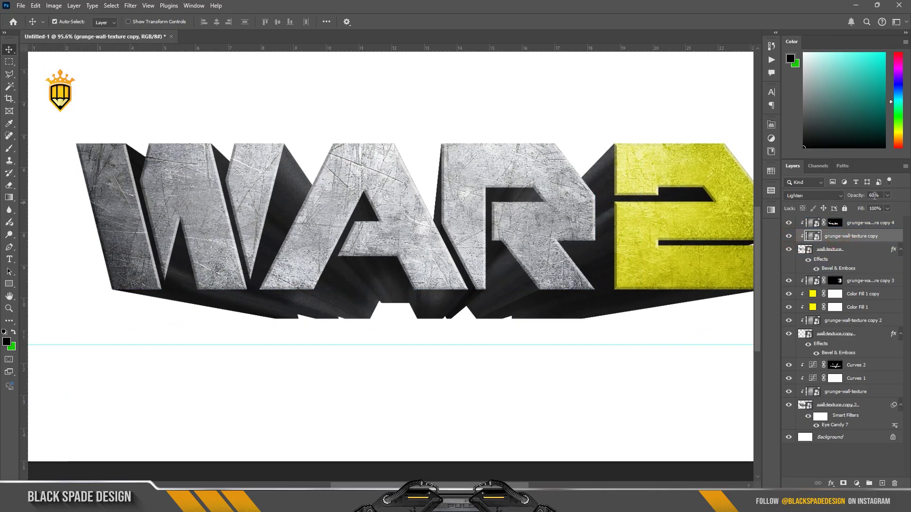
Step: Set the opacity of the grunge-wall-texture copy and grunge-wall-texture copy 2 layers to 50%
key("5")
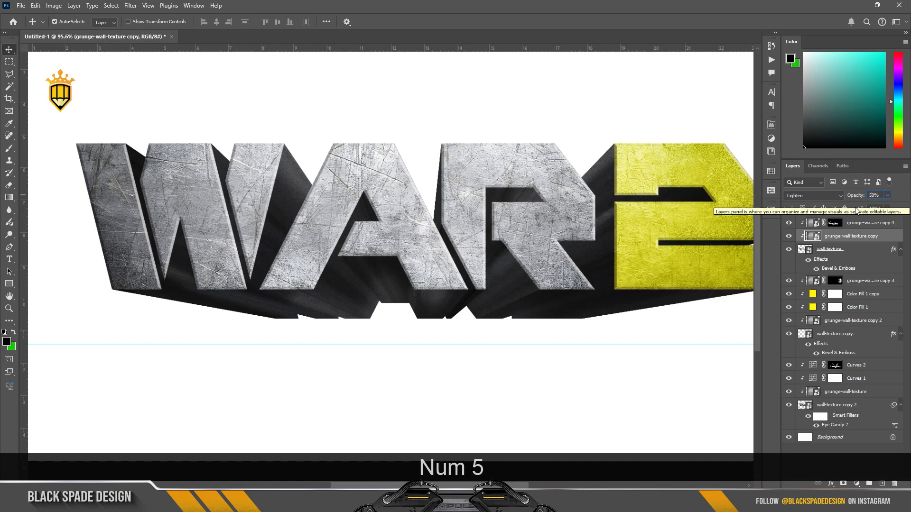
key("Return")
left_click(849, 320)
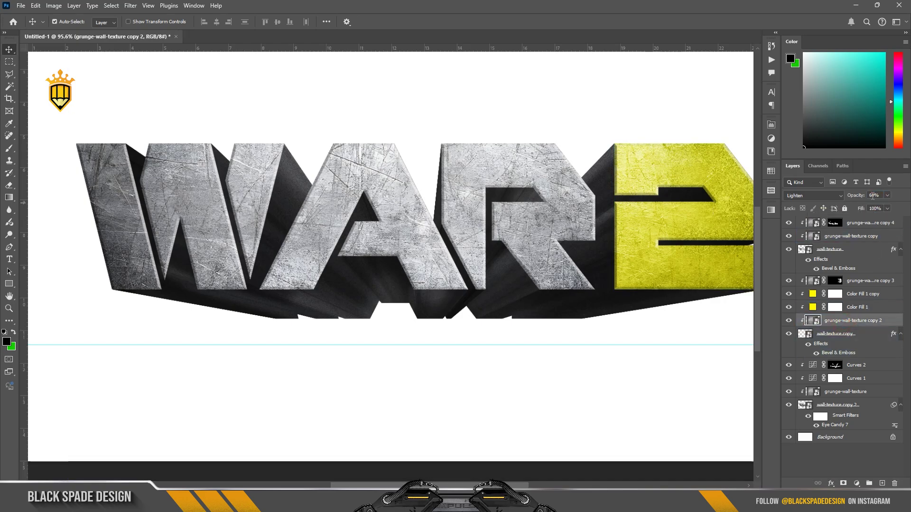
key("5")
key("Return")
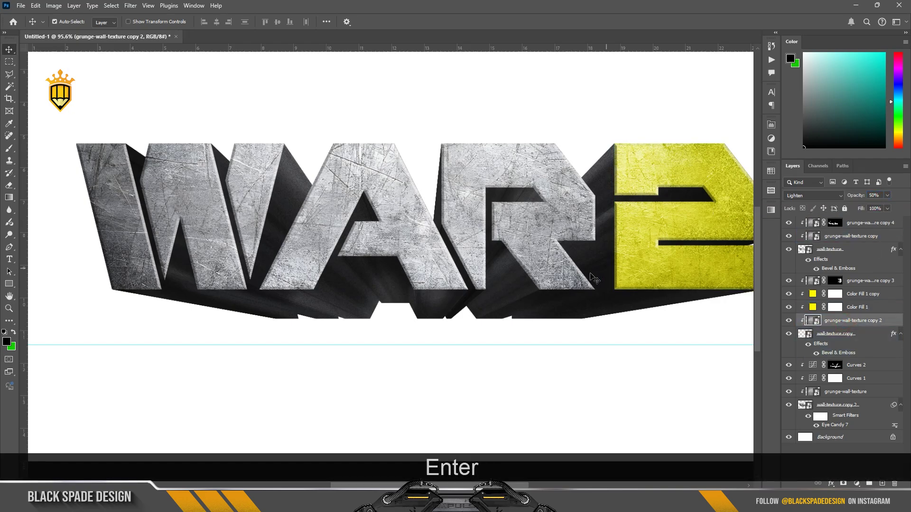
Step: Hide the Background and stamp the visible title into a new merged layer, and put the original title layers in a hidden group
left_click(511, 245)
scroll(527, 240, "down", 4)
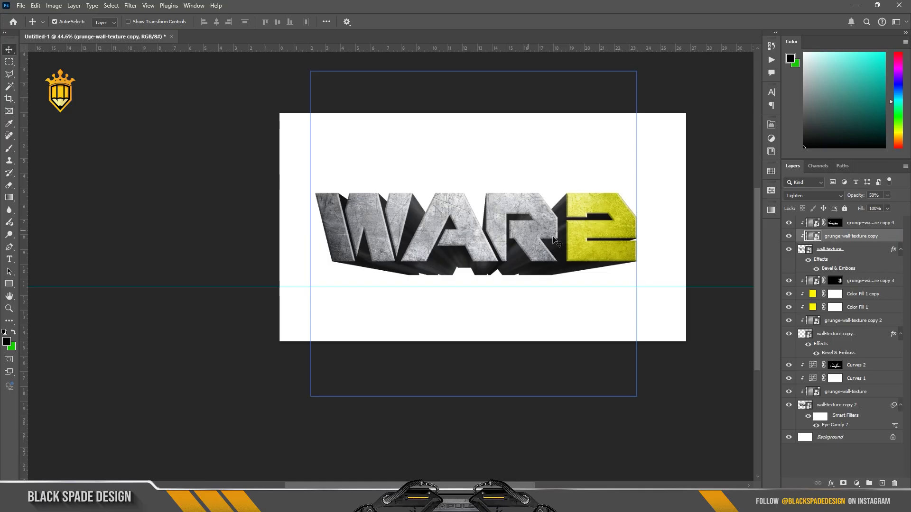
left_click(854, 408)
left_click(859, 228, "shift")
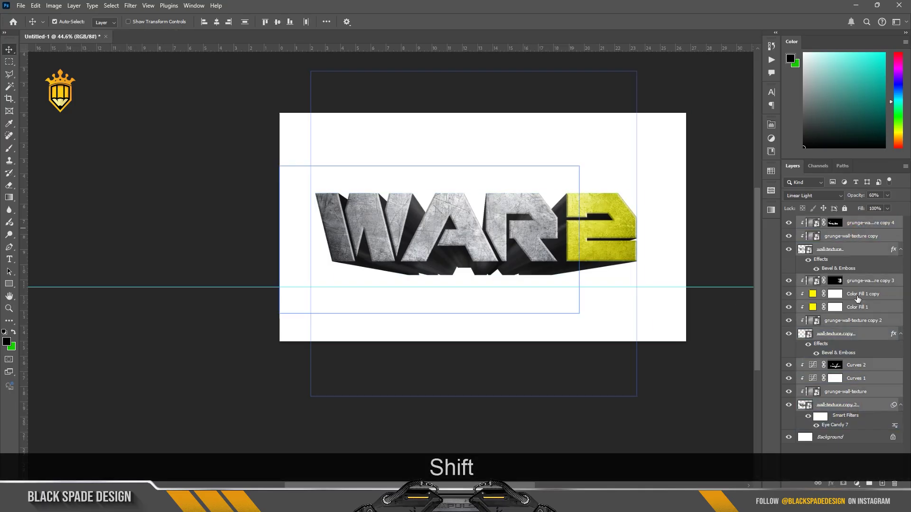
left_click(789, 437)
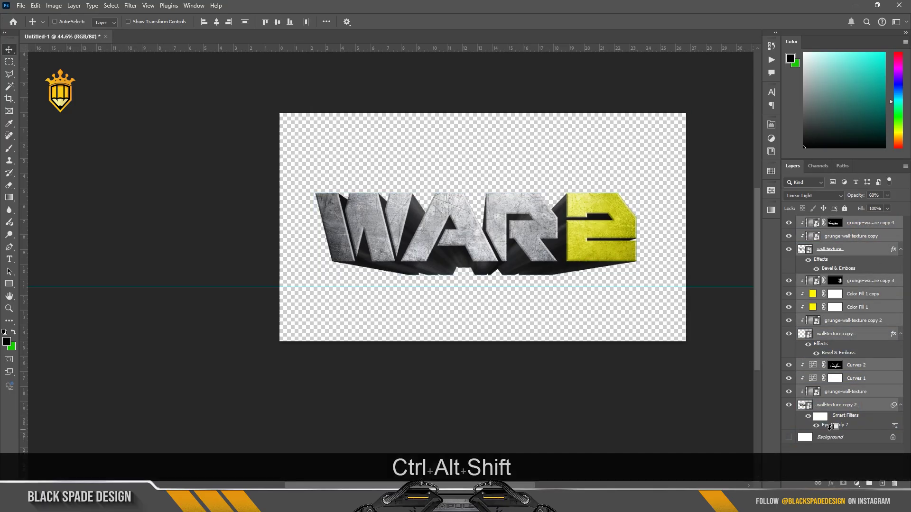
key("ctrl+alt+shift+e")
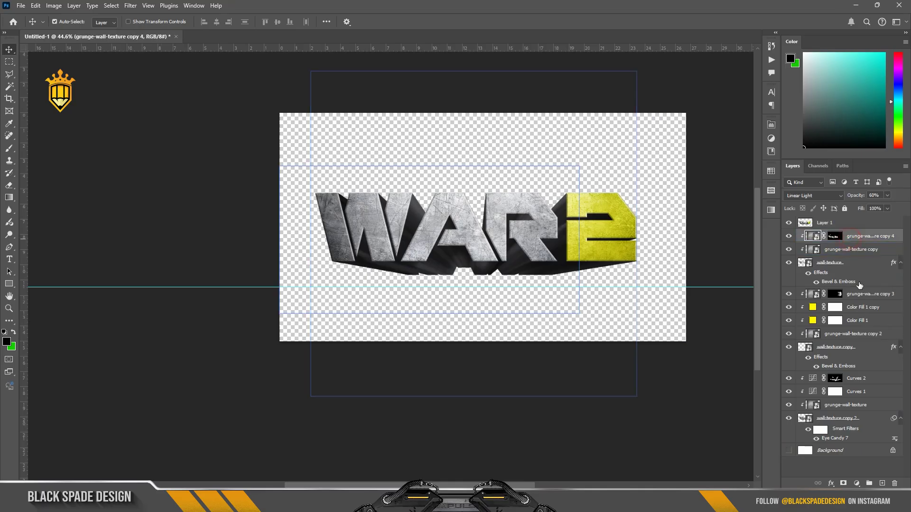
left_click(849, 419, "shift")
key("ctrl+g")
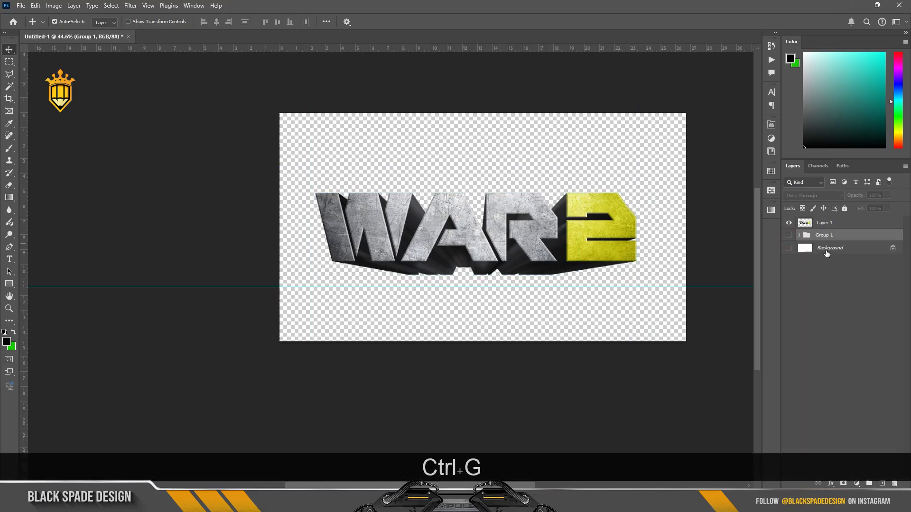
left_click(827, 251)
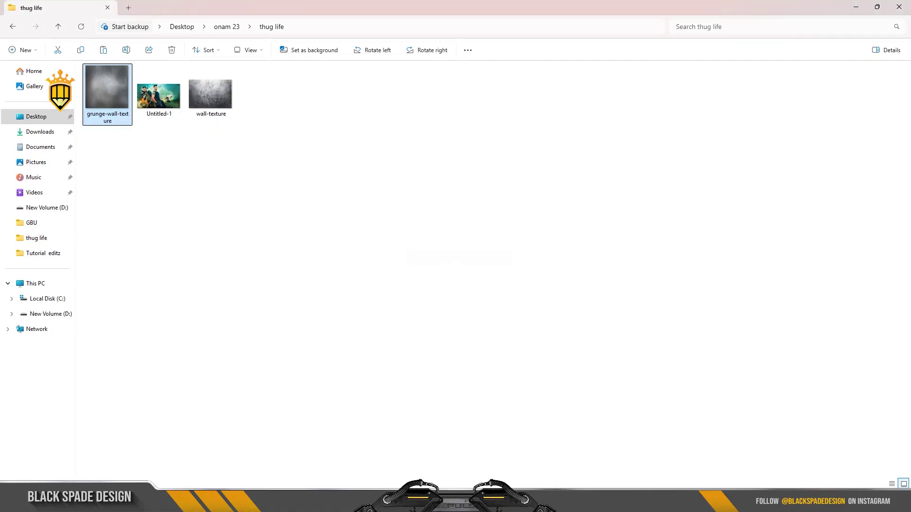
left_click_drag(159, 90, 522, 354)
left_click_drag(627, 146, 628, 146)
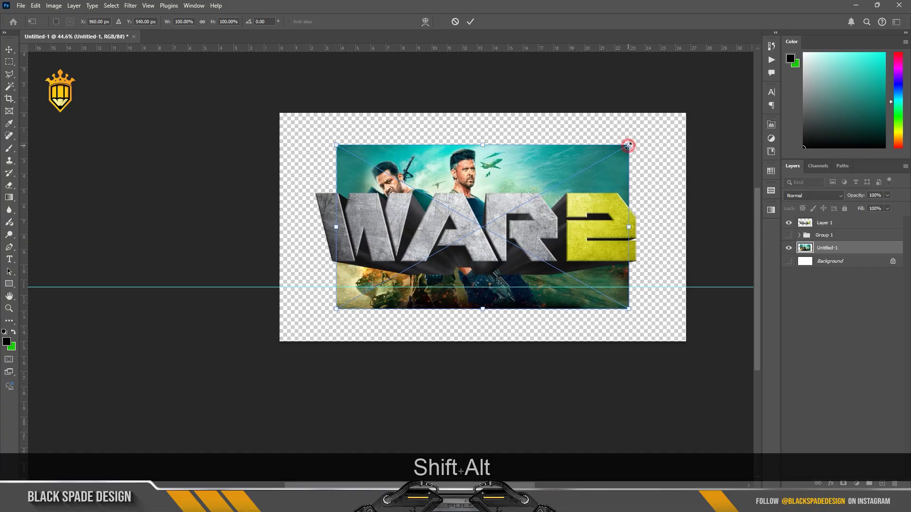
left_click(455, 22)
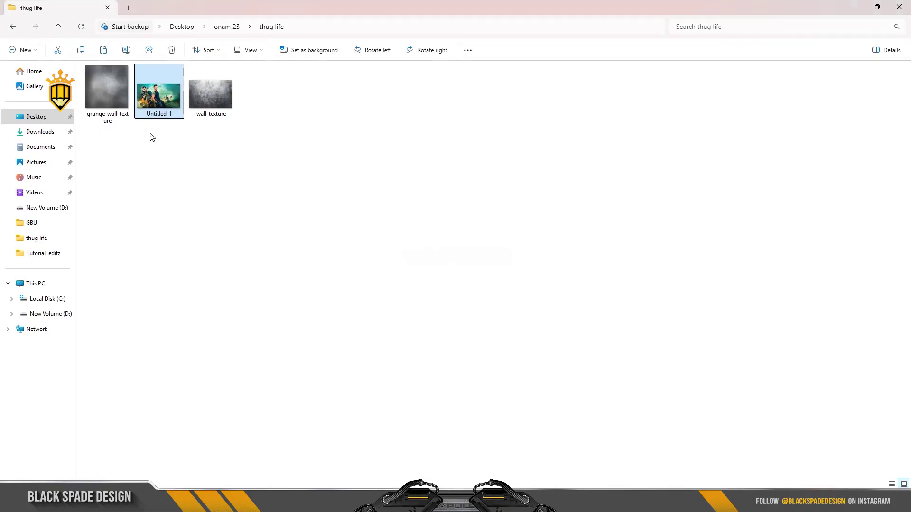
Step: Open the Untitled-1 poster image from the thug life folder in Photoshop and bring the merged WAR2 title into it
left_click_drag(150, 137, 519, 445)
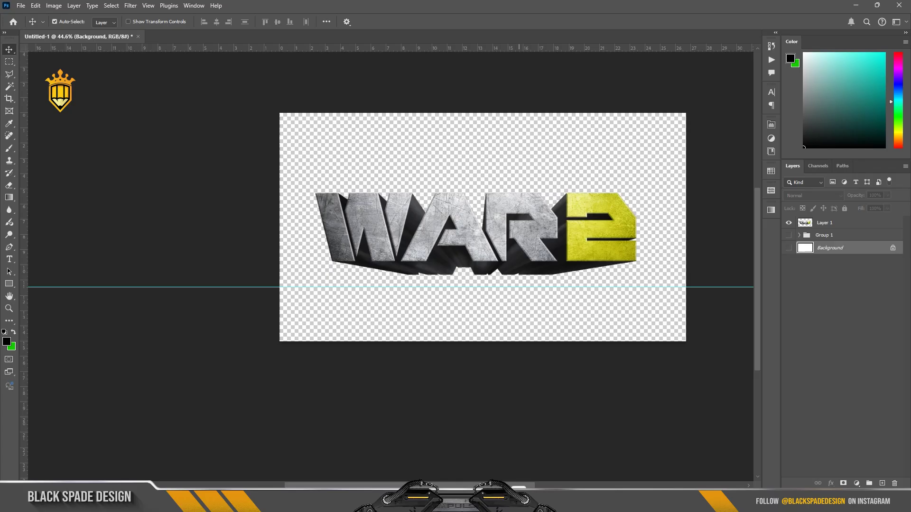
left_click_drag(519, 488, 415, 38)
left_click(104, 36)
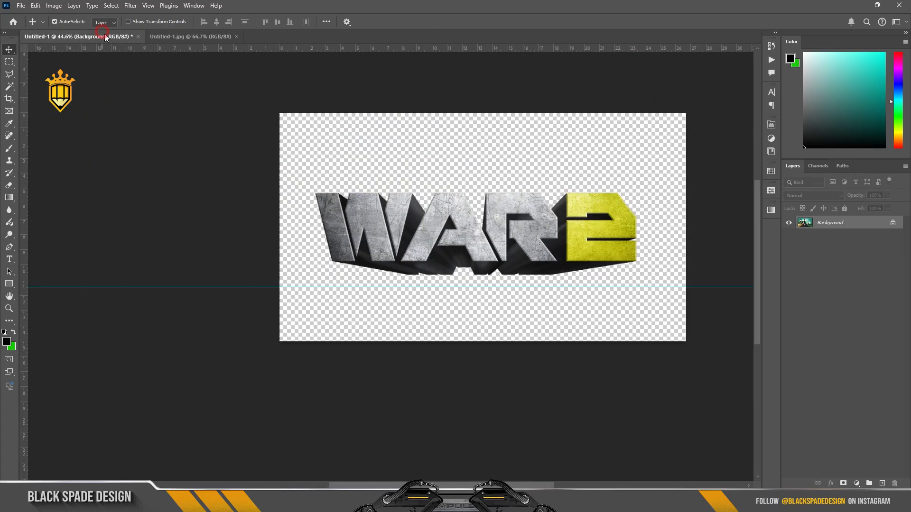
left_click_drag(462, 248, 562, 262)
Step: Scale the title down to about 7.98 in wide, place it over the train beside the two men, and hide the guides
key("ctrl+t")
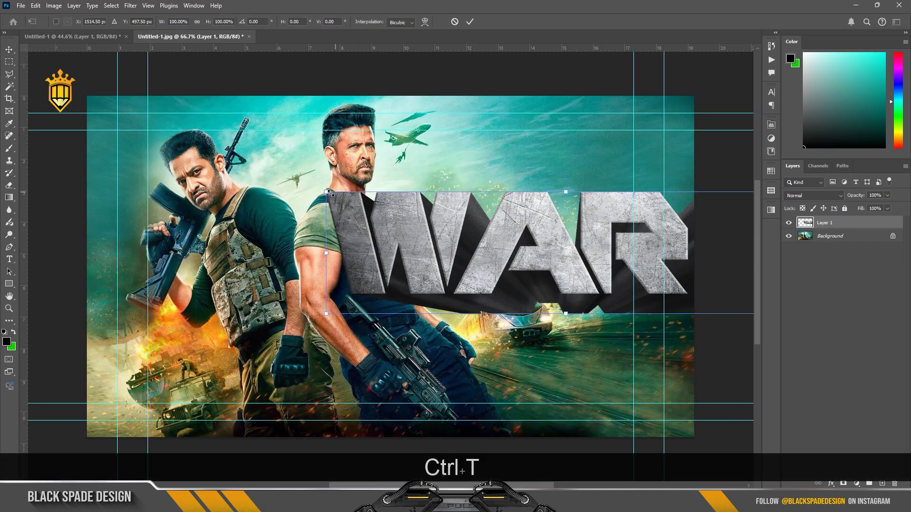
left_click_drag(330, 193, 431, 218)
left_click_drag(598, 262, 577, 269)
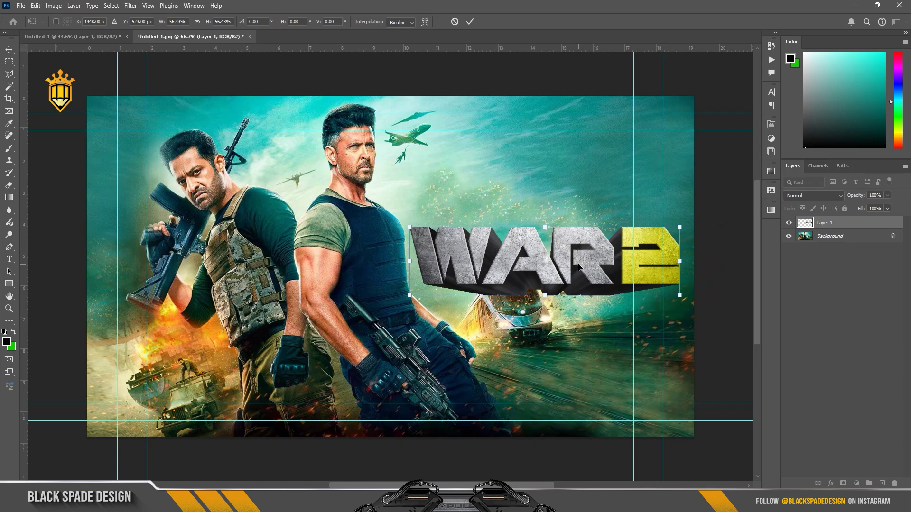
scroll(580, 265, "down", 2)
left_click_drag(662, 233, 656, 236)
key("Return")
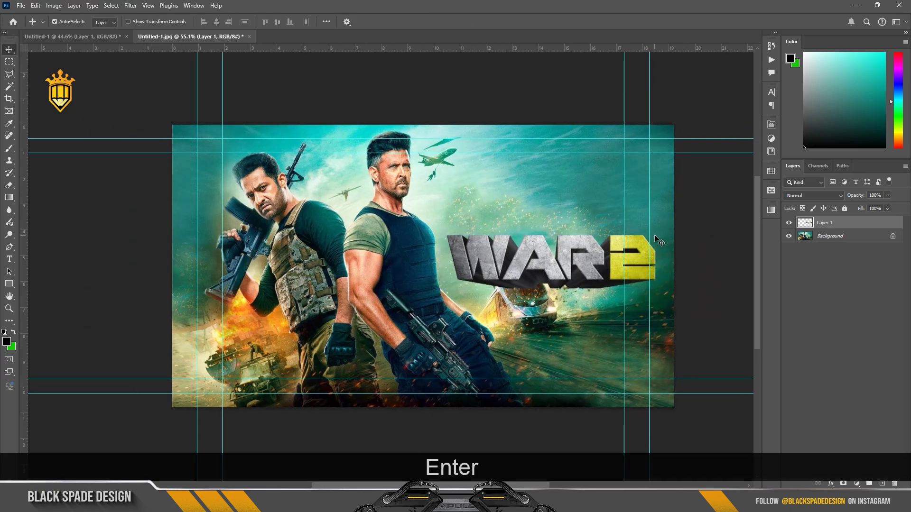
key("ctrl+h")
Step: Clip a darkening Curves adjustment to the title with input 144 and output 118, and invert its mask to black
scroll(588, 261, "up", 2)
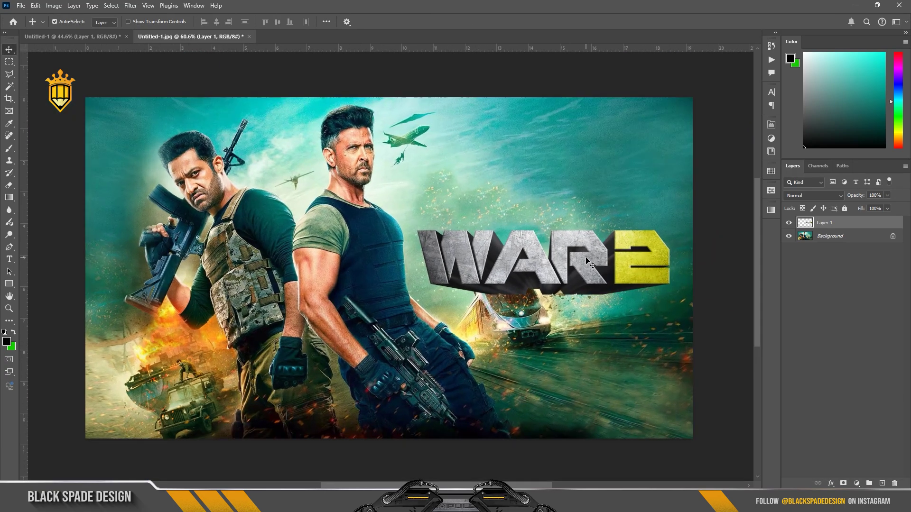
scroll(588, 260, "up", 2)
key("space")
left_click_drag(588, 261, 557, 251)
scroll(562, 258, "up", 1)
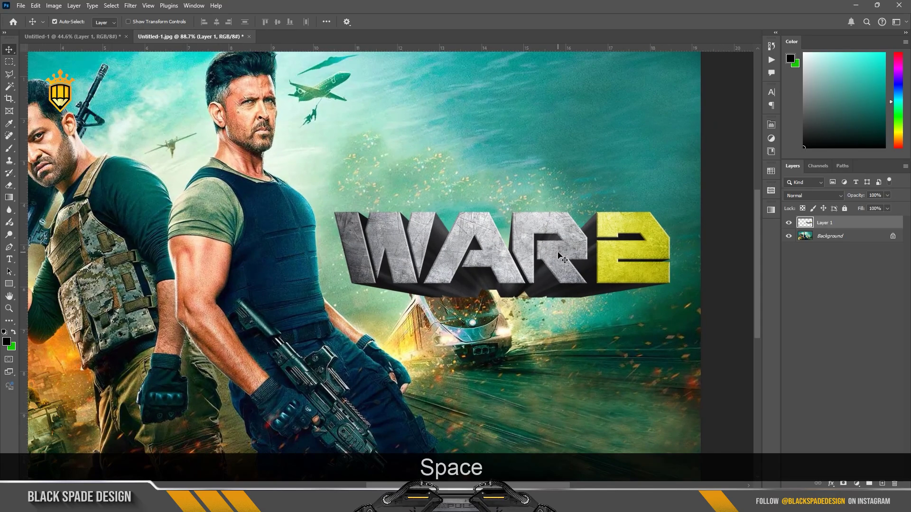
left_click(857, 484)
left_click(835, 363)
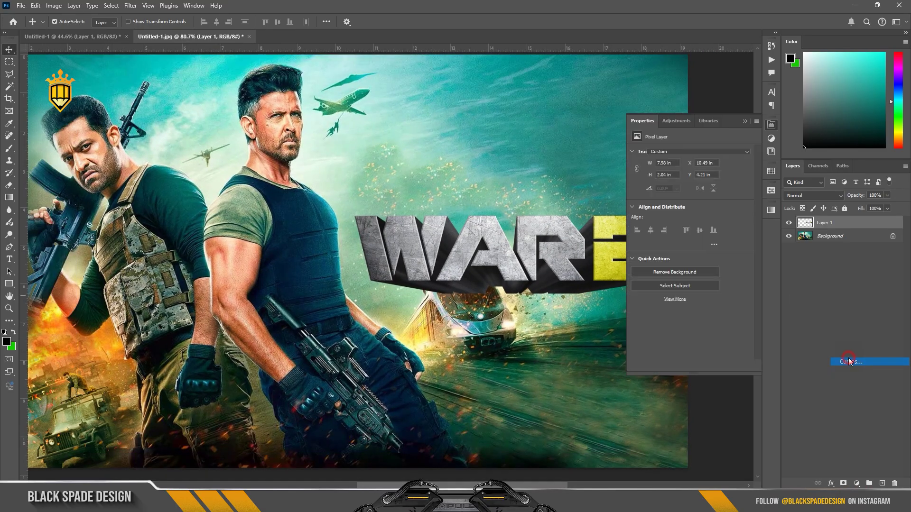
left_click_drag(706, 217, 706, 225)
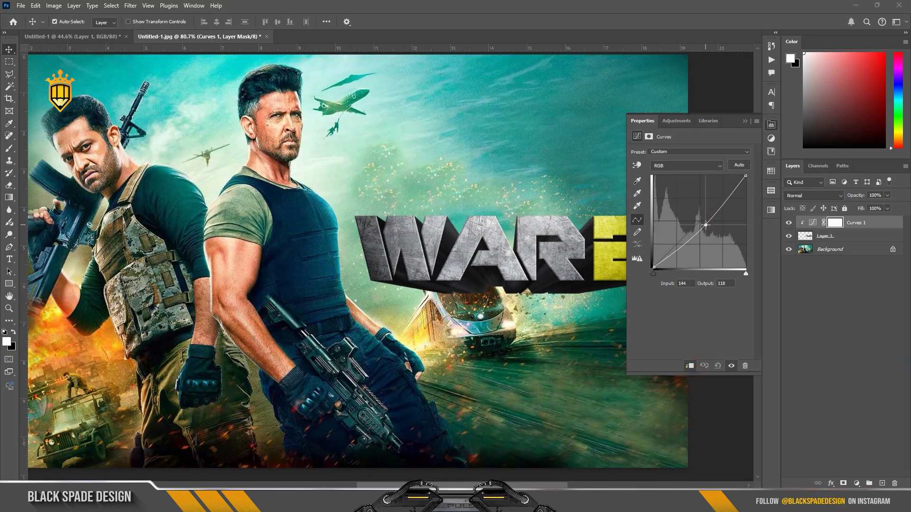
left_click(745, 121)
key("ctrl+i")
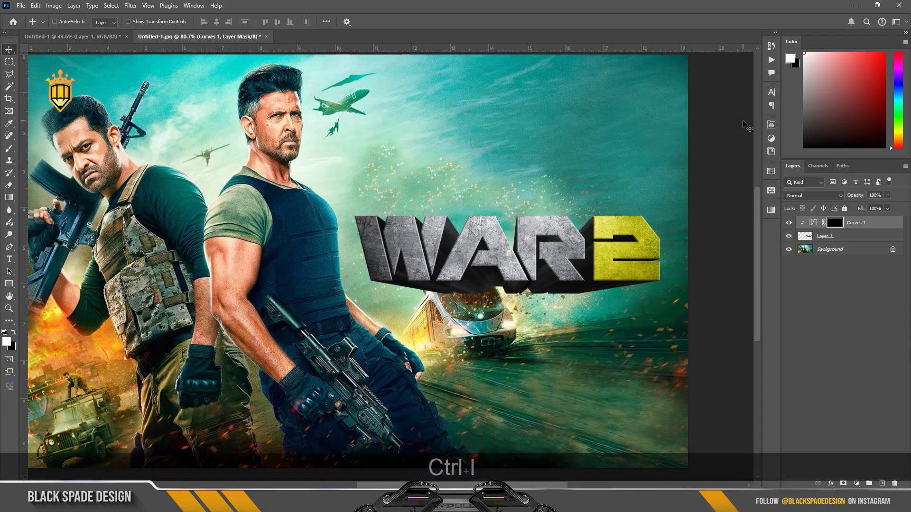
Step: Paint white on the darkening Curves mask along the title's lower extrusion with a 125 px soft brush
key("b")
scroll(531, 294, "up", 1)
scroll(530, 295, "up", 1)
key("bracketright")
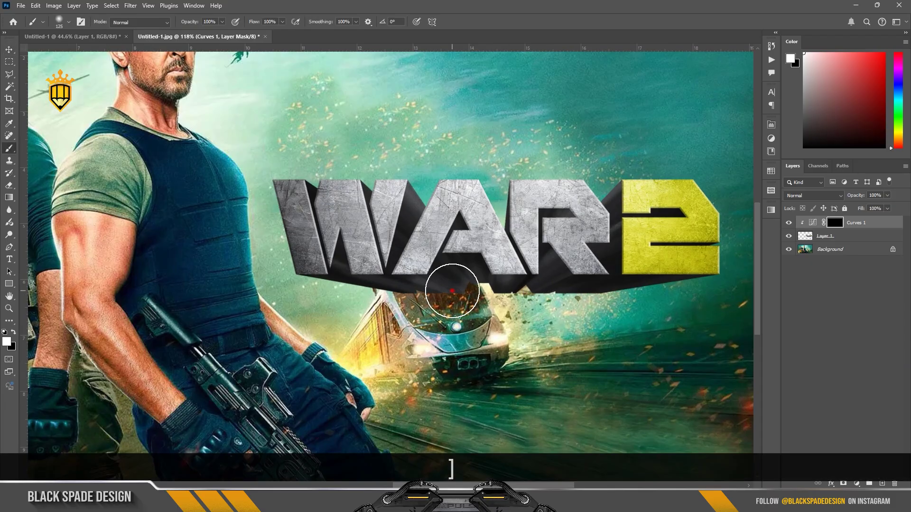
mouse_move(452, 291)
left_mouse_down()
mouse_move(526, 317)
mouse_move(623, 306)
left_mouse_up()
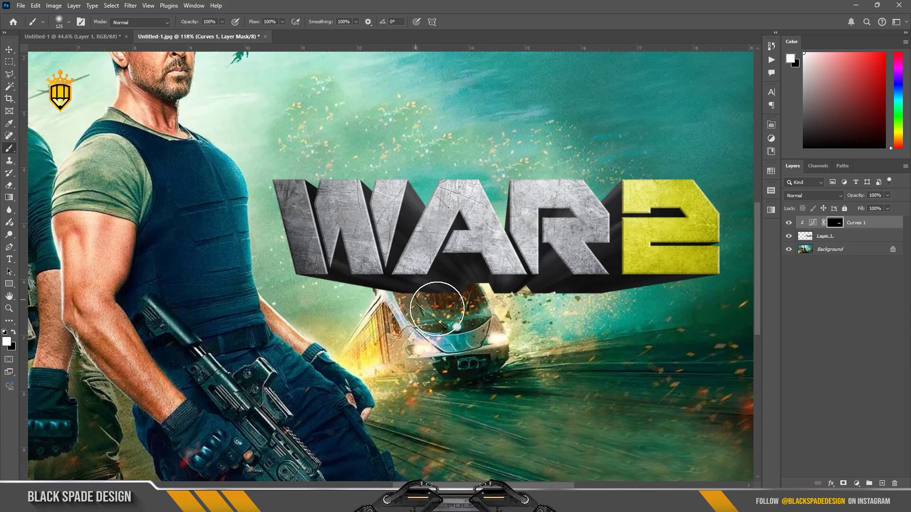
left_click(600, 194)
left_click(608, 288)
left_click(518, 312)
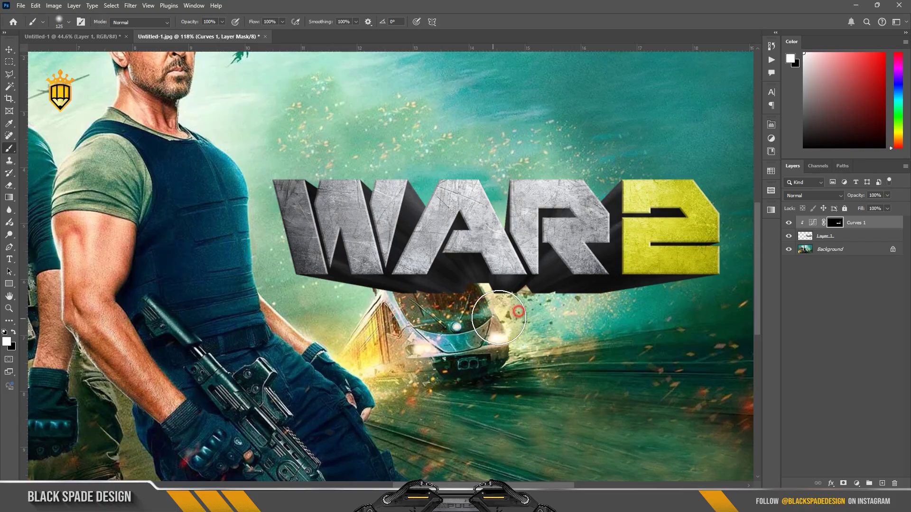
Step: Clip a second Curves adjustment to the title, set its white point input to 220, and invert its mask
scroll(499, 317, "down", 3)
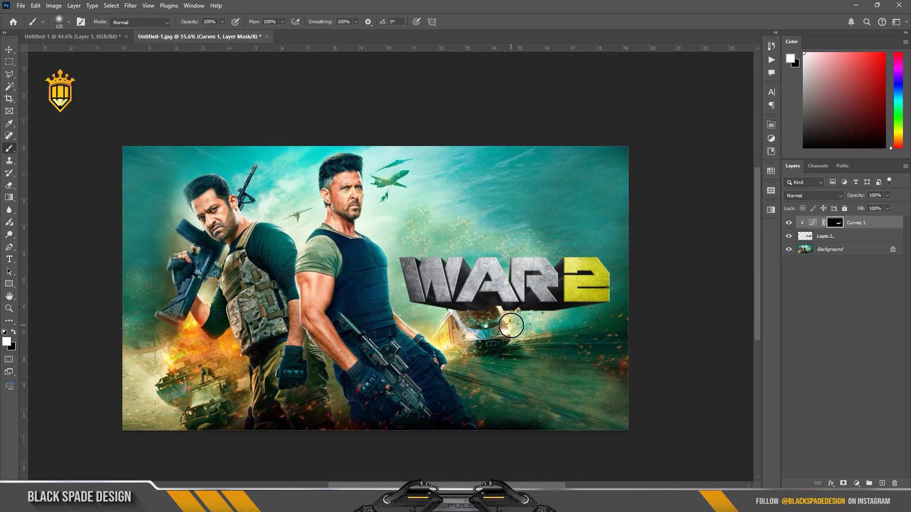
scroll(559, 298, "up", 3)
key("space")
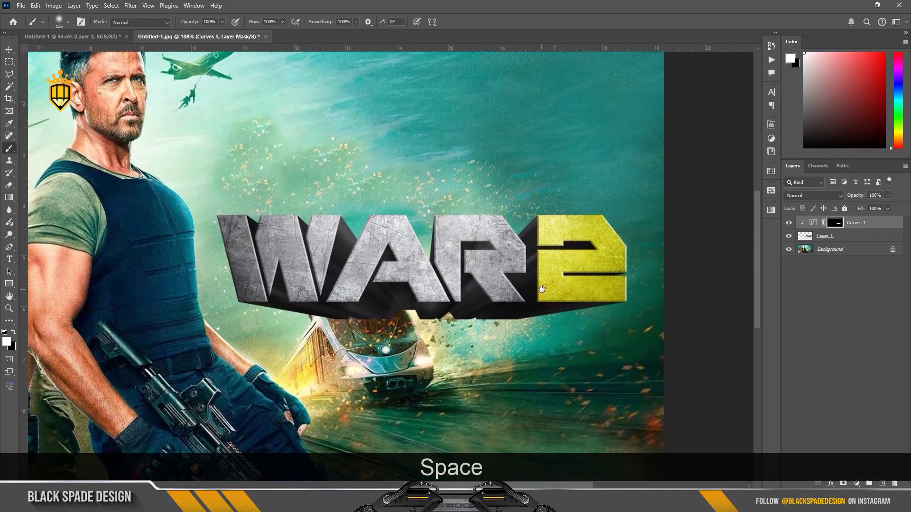
key("v")
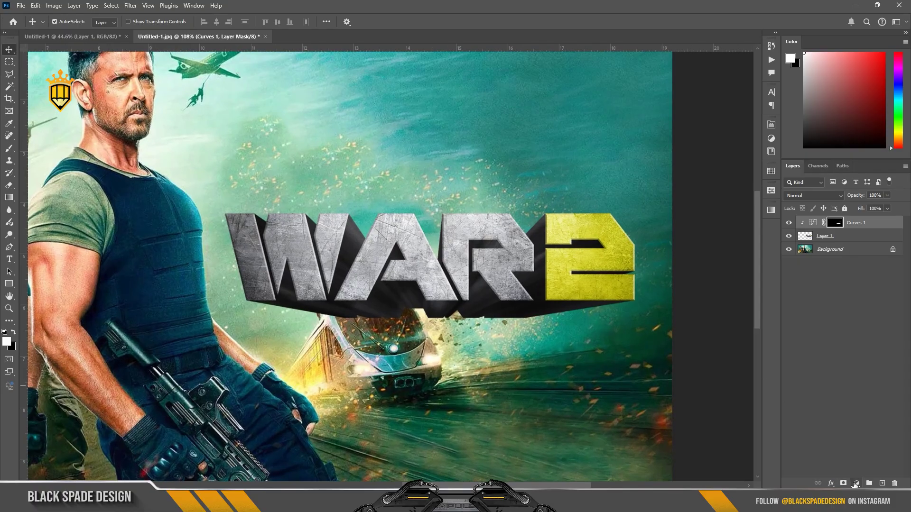
left_click(856, 484)
left_click(844, 363)
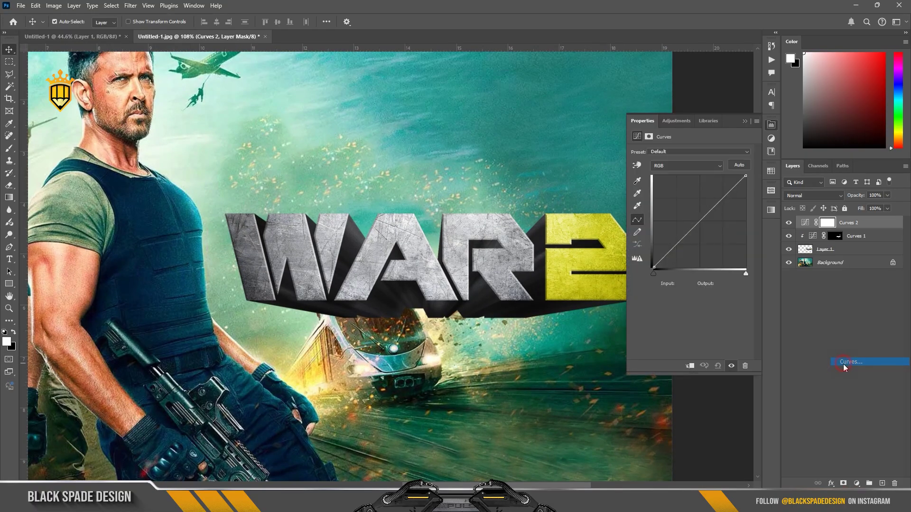
left_click_drag(745, 274, 733, 275)
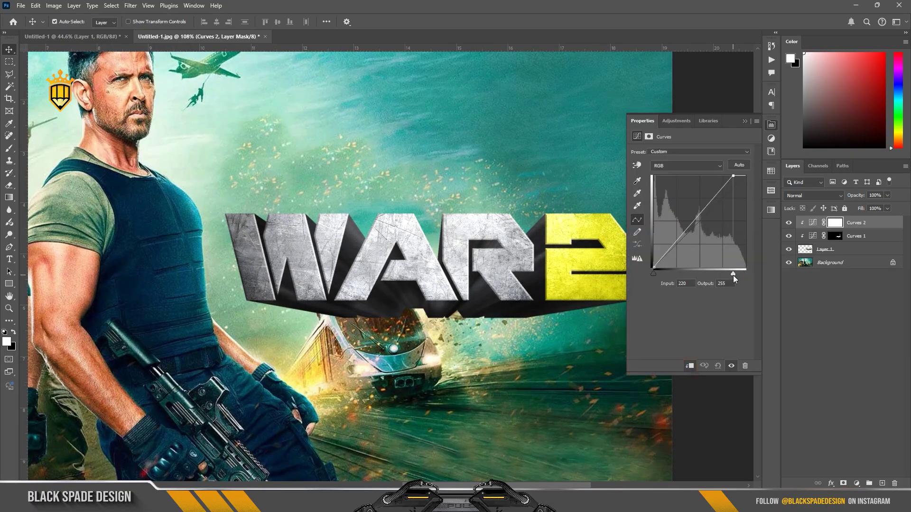
left_click(744, 122)
key("ctrl+i")
Step: Paint white on the brightening Curves mask over the upper part of the yellow 2 with an enlarged soft brush
key("b")
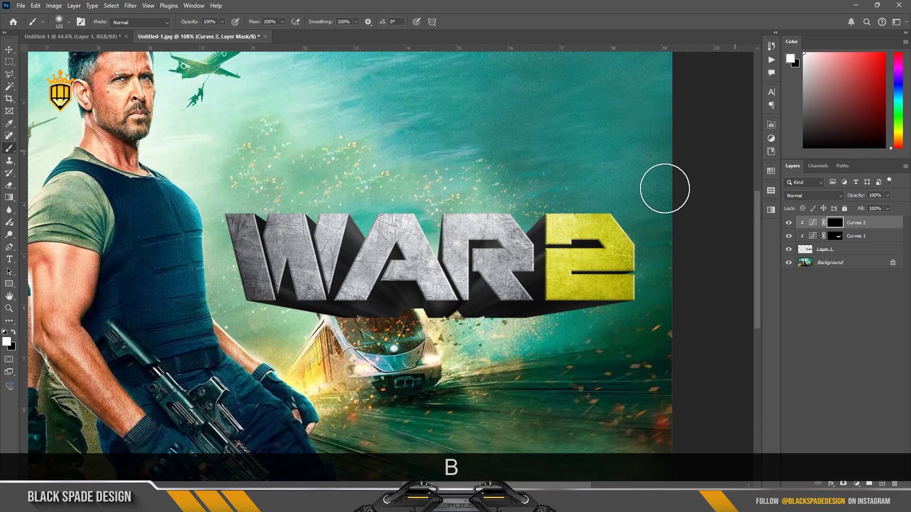
scroll(661, 199, "up", 3)
key("bracketright")
key("bracketright")
key("bracketright")
left_click(512, 230)
scroll(512, 225, "down", 2)
scroll(468, 202, "up", 1)
Step: Brighten the upper edges of the R, A and W on the mask with a 175 px brush at 50% opacity
key("bracketleft")
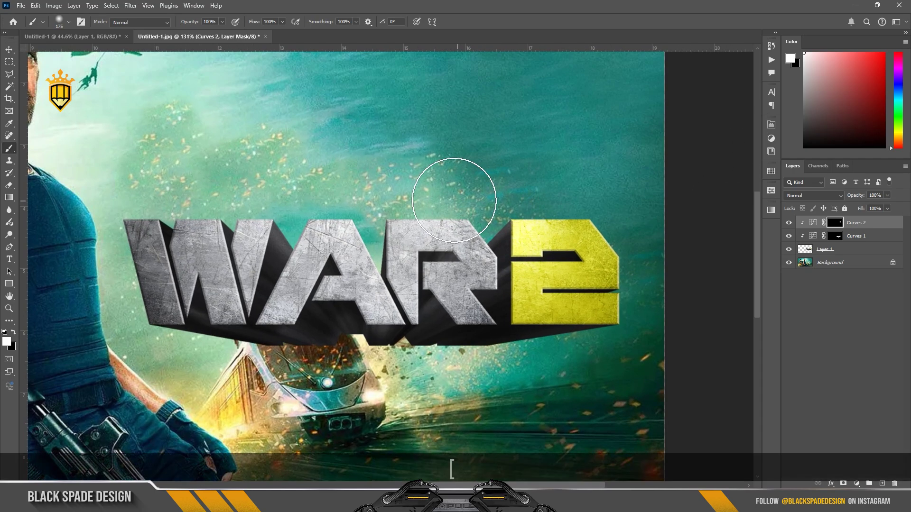
left_click_drag(190, 22, 166, 27)
left_click(407, 228)
left_click(322, 222)
left_click(176, 231)
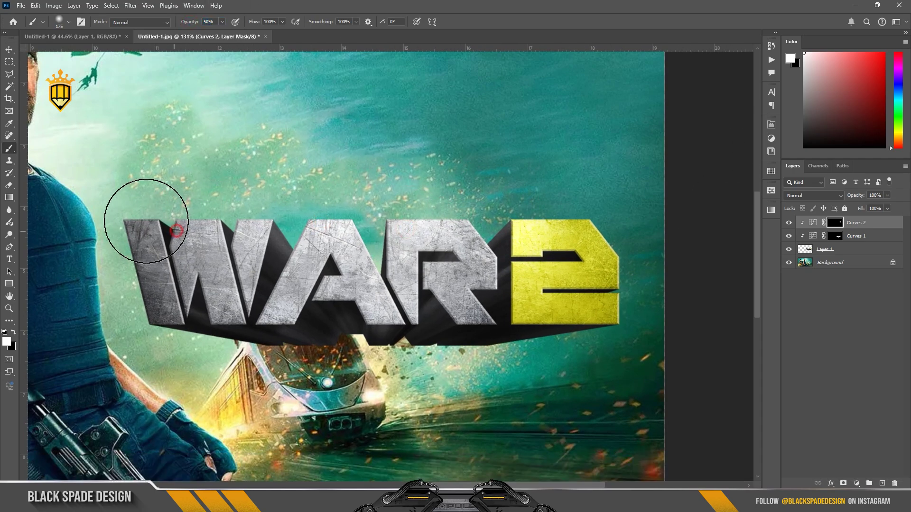
Step: Dab more brightness onto the W and A faces with a 100 px brush at 62% opacity
key("bracketleft")
key("bracketleft")
key("bracketleft")
left_click_drag(189, 25, 195, 25)
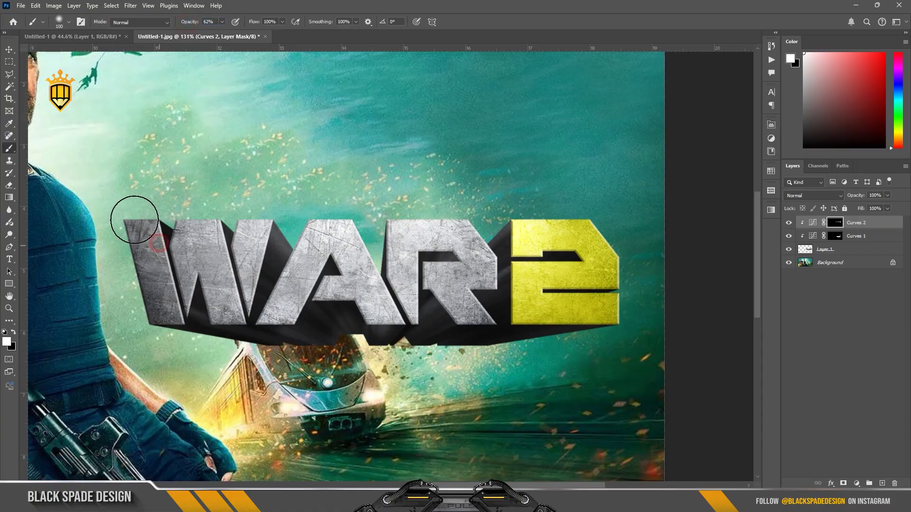
left_click(164, 279)
left_click(218, 245)
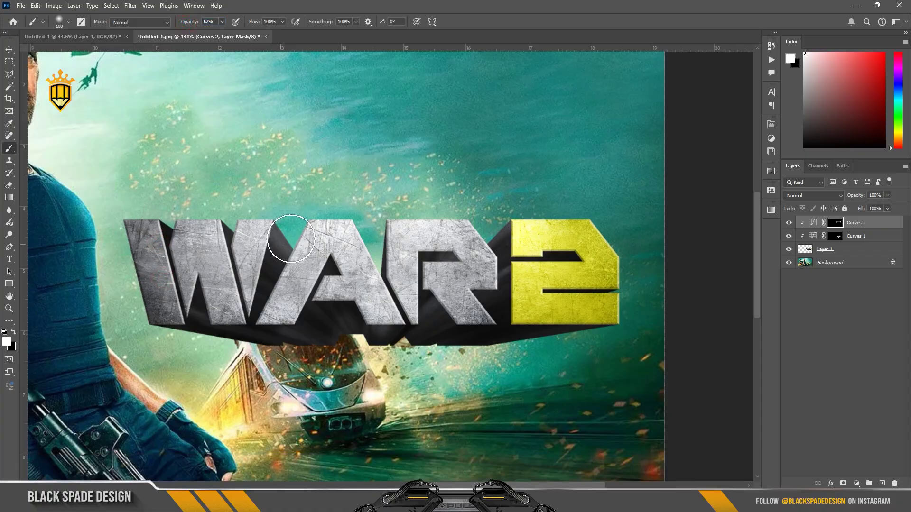
left_click(279, 276)
left_click(336, 253)
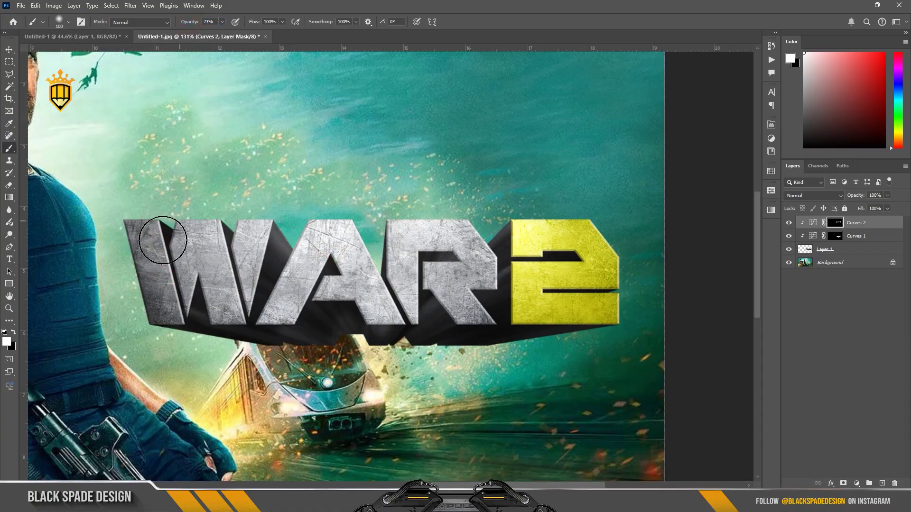
Step: Compare the title with the brightening Curves hidden and shown, and paint further highlights across the letters at 73% brush opacity
left_click(788, 223)
left_click(789, 223)
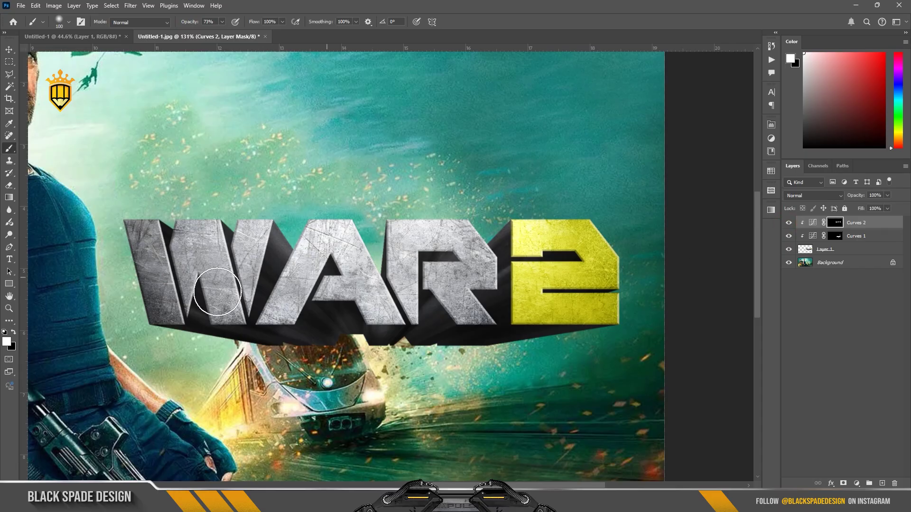
mouse_move(289, 294)
left_mouse_down()
mouse_move(345, 244)
mouse_move(372, 255)
mouse_move(461, 225)
mouse_move(519, 247)
mouse_move(508, 300)
left_mouse_up()
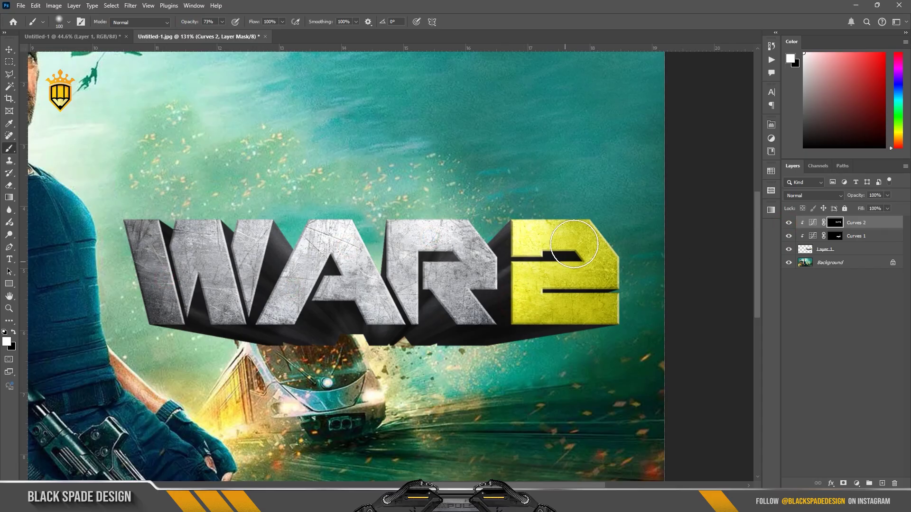
scroll(490, 191, "down", 3)
scroll(489, 191, "down", 1)
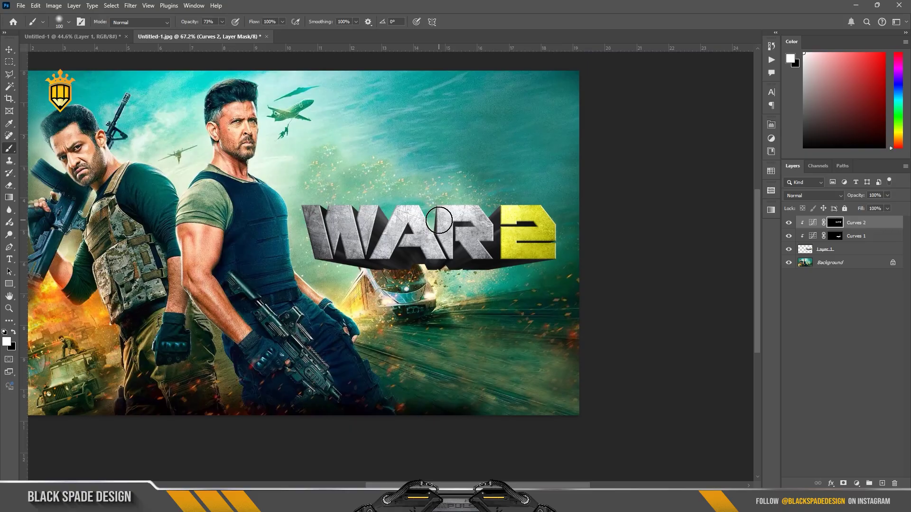
scroll(439, 221, "up", 1)
scroll(438, 220, "down", 1)
Step: Add a Curves adjustment directly above the Background and darken its RGB curve with input 154 and output 126
key("v")
left_click(831, 262)
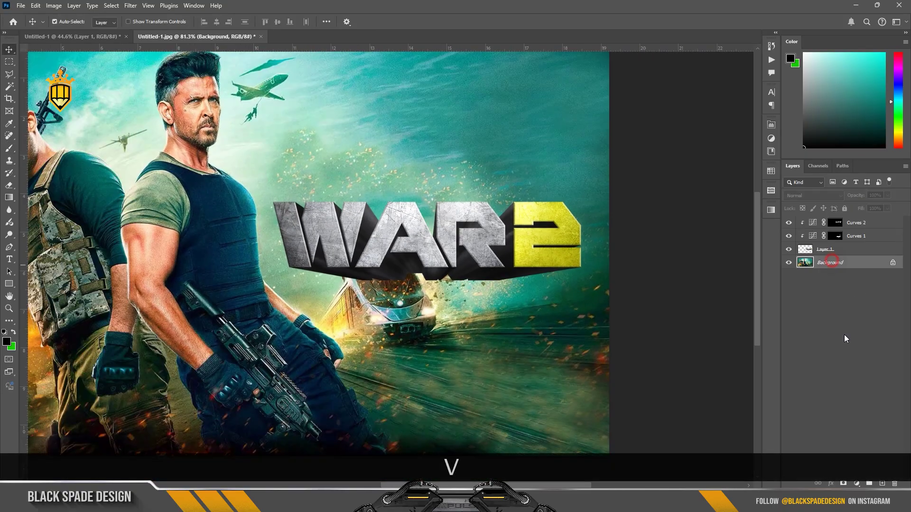
left_click(856, 483)
left_click(835, 360)
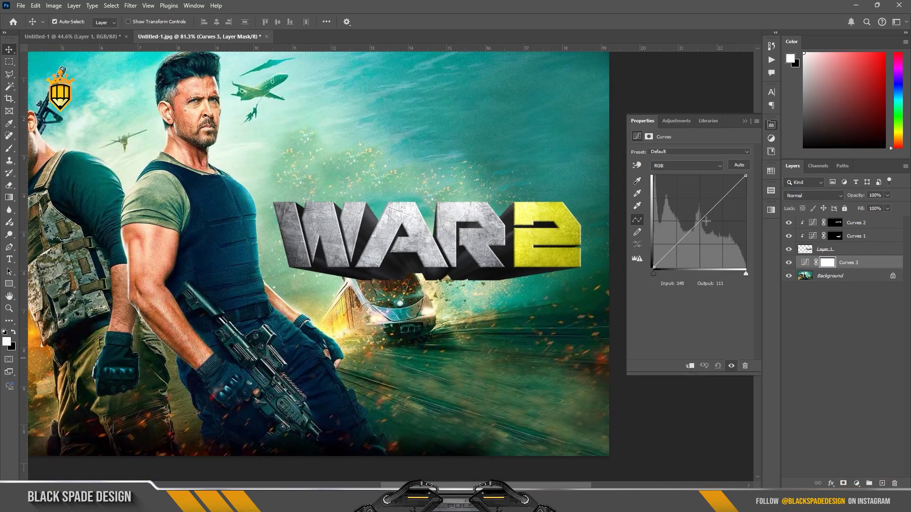
left_click_drag(706, 220, 709, 222)
Step: Raise the Background Curves' Green channel with input 126 and output 136, and invert its mask to black
left_click(687, 166)
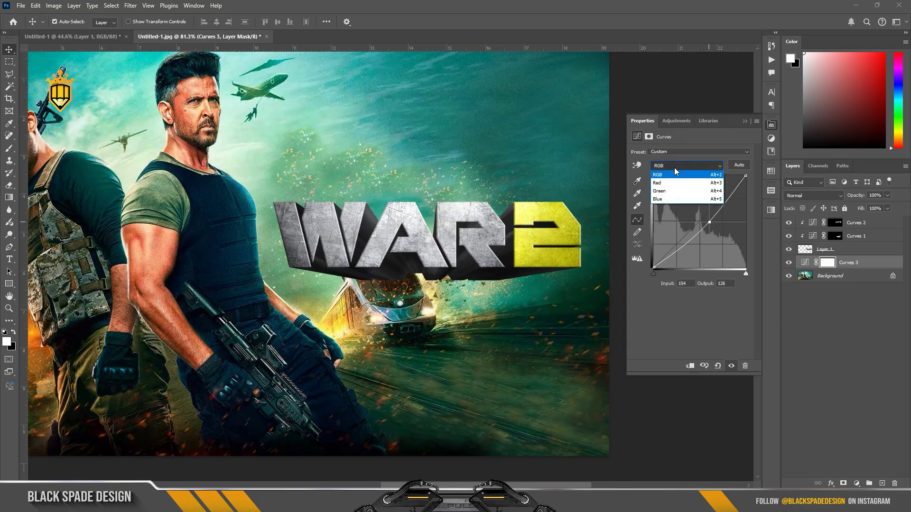
left_click(664, 191)
left_click_drag(699, 223, 699, 219)
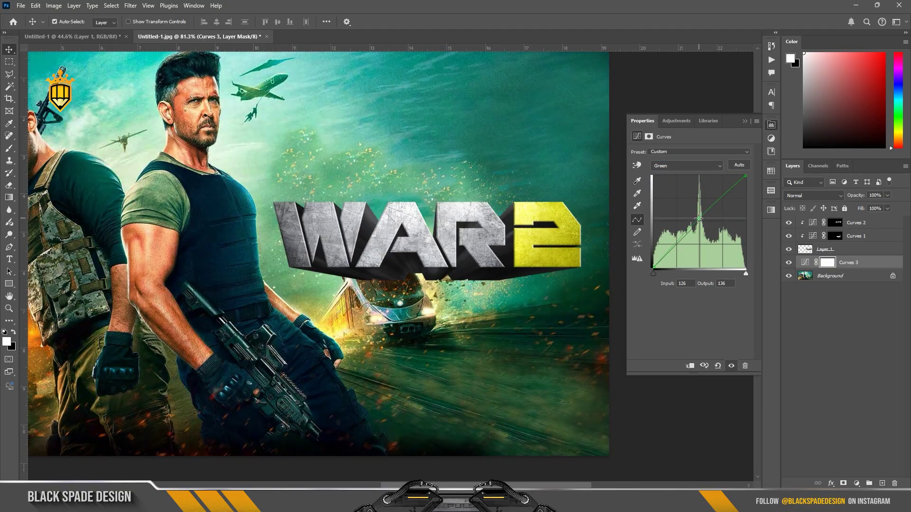
left_click(744, 122)
key("ctrl+i")
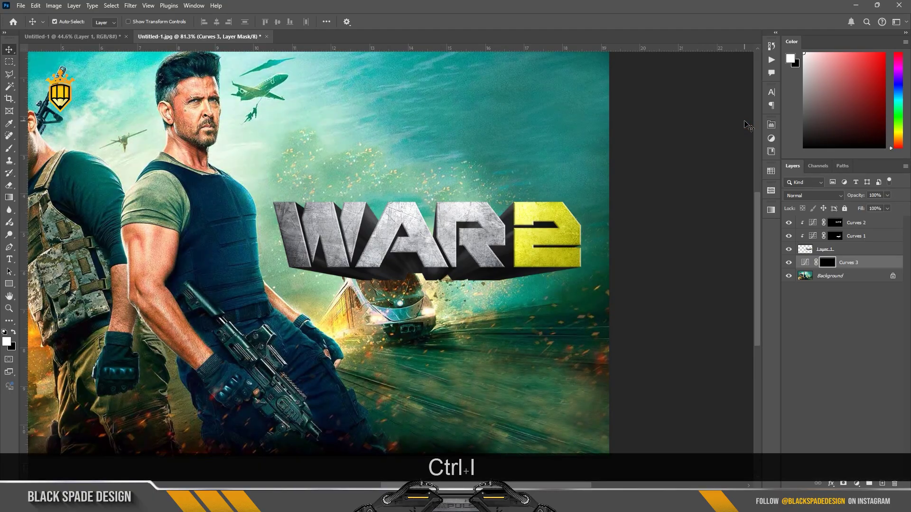
Step: Paint white on the Background Curves' mask behind the WAR2 title with a large soft brush at 100% opacity
scroll(600, 204, "down", 3)
key("b")
scroll(443, 262, "up", 4)
key("bracketright")
key("bracketright")
key("bracketright")
key("bracketright")
key("bracketright")
key("bracketright")
key("bracketright")
key("bracketright")
key("bracketright")
key("bracketright")
key("bracketright")
key("bracketright")
key("bracketright")
key("bracketright")
key("bracketright")
key("bracketright")
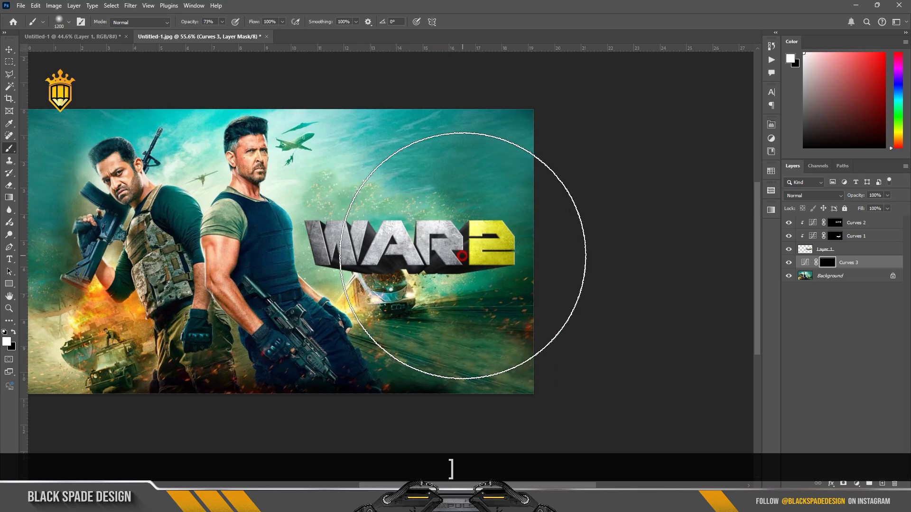
key("bracketleft")
key("bracketleft")
key("bracketleft")
key("bracketleft")
left_click(419, 250)
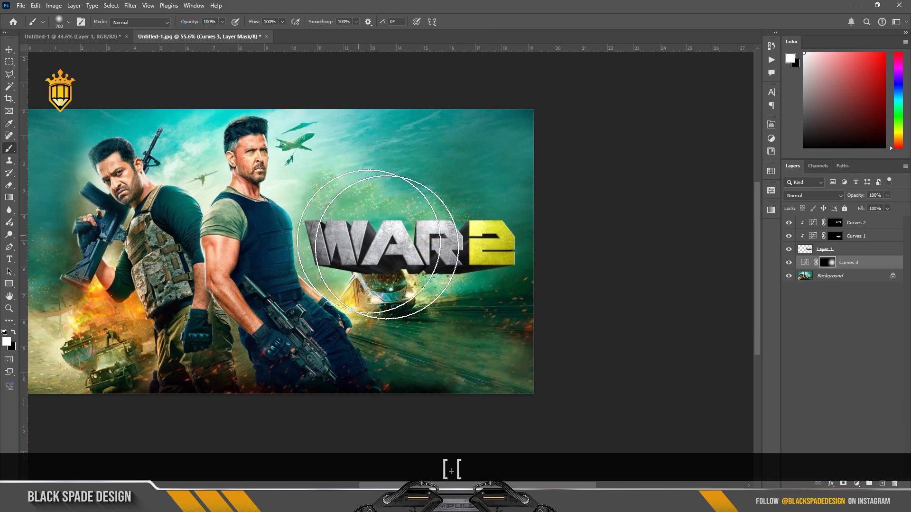
Step: Extend the revealed darkening around the title by painting more white on the Background Curves' mask with a 900 px brush
key("bracketright")
scroll(416, 233, "up", 2)
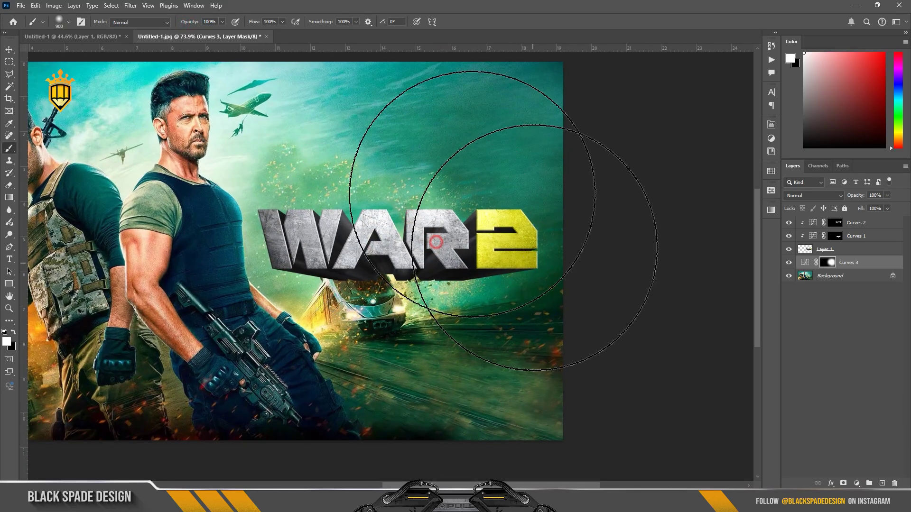
scroll(457, 211, "down", 6)
scroll(431, 239, "up", 7)
left_click_drag(408, 234, 488, 260)
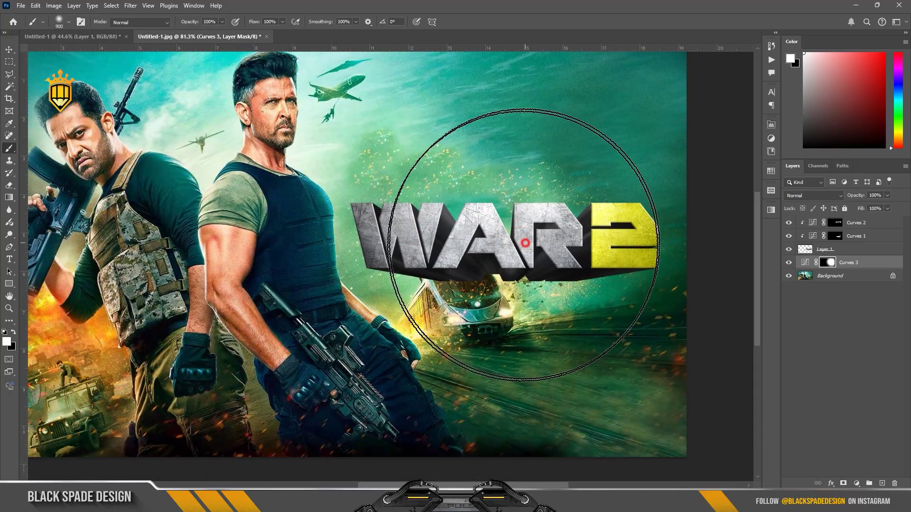
scroll(535, 242, "down", 1)
key("v")
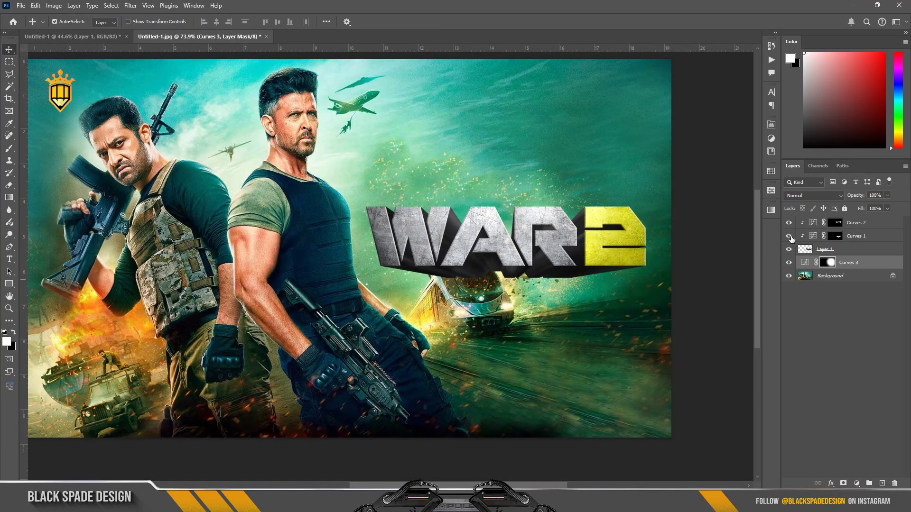
Step: Adjust the RGB curve of the title's darkening Curves to input 158 and output 113, and fit the whole poster on screen
double_click(813, 236)
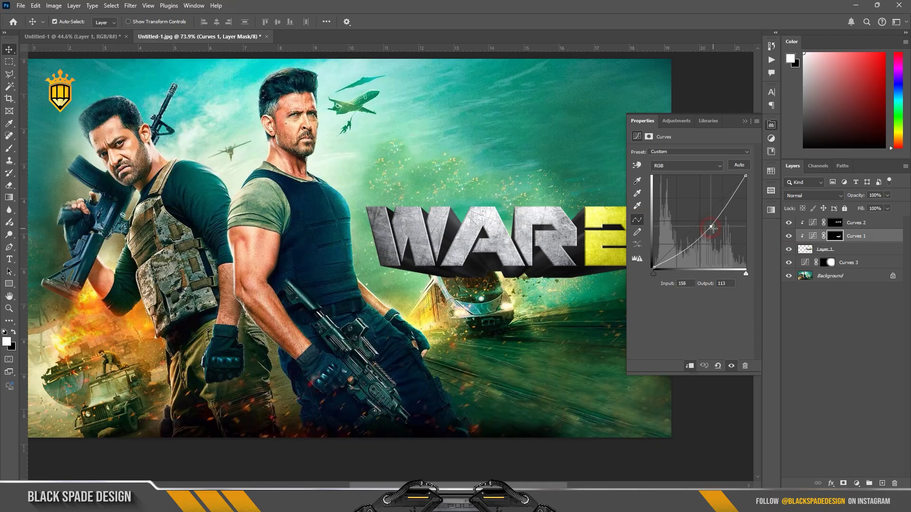
left_click(744, 121)
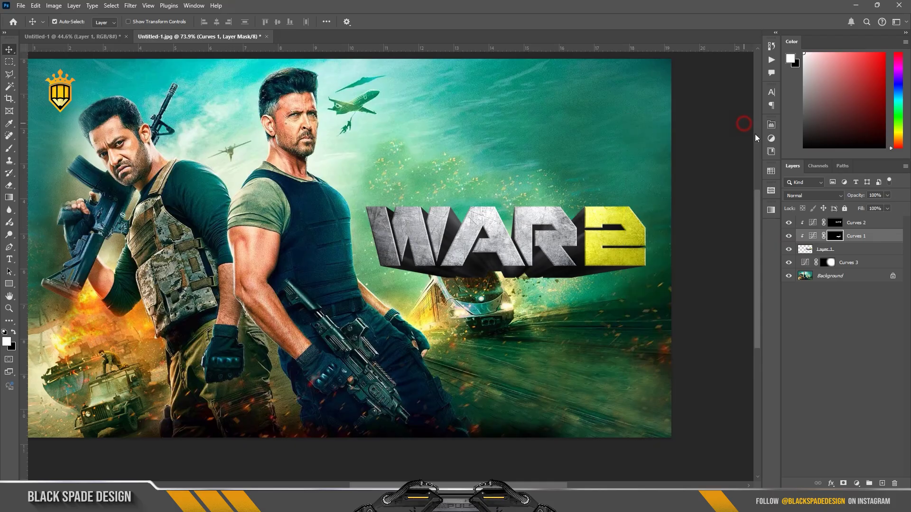
scroll(564, 273, "down", 1)
scroll(564, 273, "down", 2)
scroll(567, 268, "up", 1)
key("z")
right_click(517, 241)
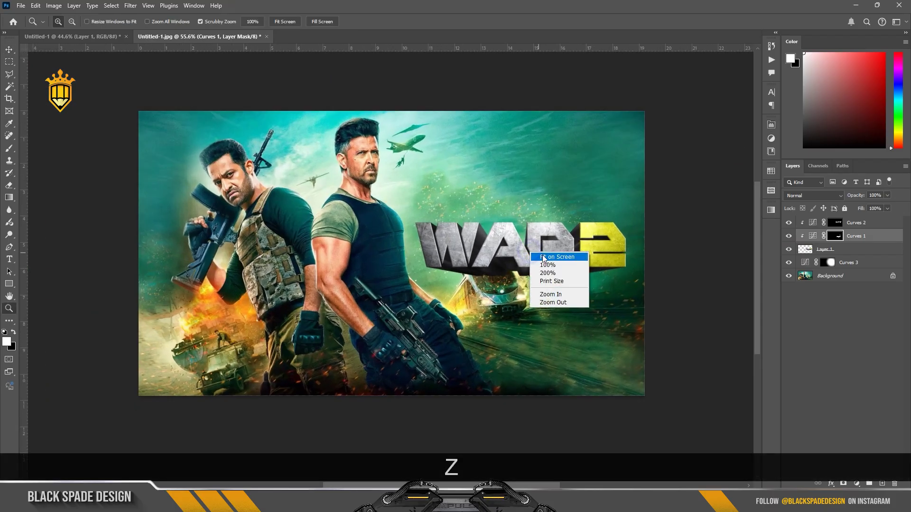
left_click(543, 257)
key("v")
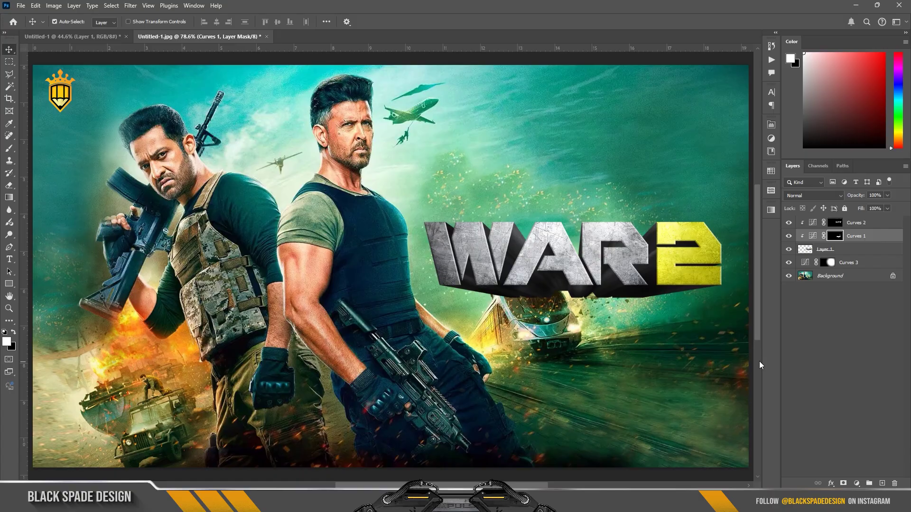